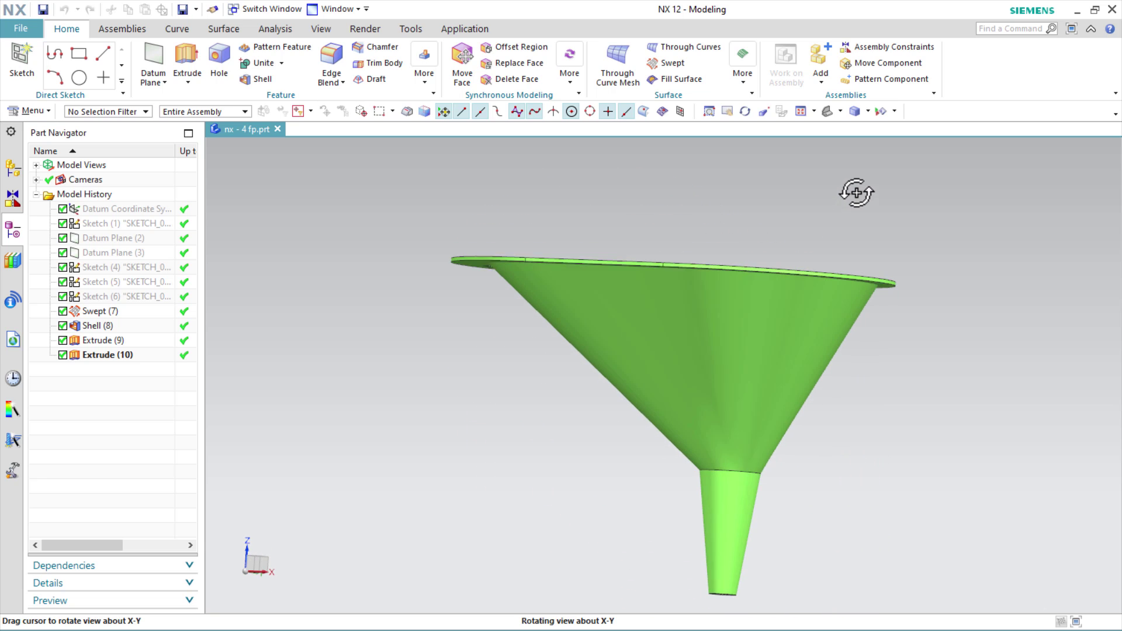
- Orbit the finished funnel, save nx - 4 fp.prt, and glance at the funnel drawing PDF
{"action": "mouse_move", "coordinate": [604, 454]}
{"action": "middle_mouse_down"}
{"action": "mouse_move", "coordinate": [616, 370]}
{"action": "mouse_move", "coordinate": [647, 484]}
{"action": "middle_mouse_up"}
{"action": "key", "text": "ctrl+s"}
{"action": "key", "text": "alt+Tab"}
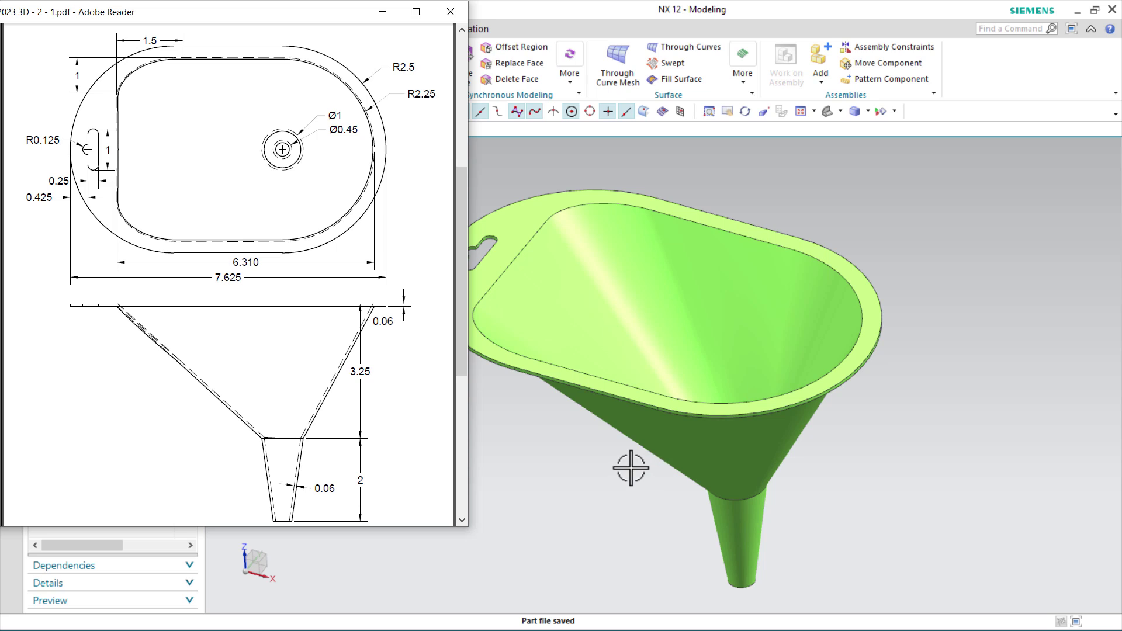
{"action": "key", "text": "alt+Tab"}
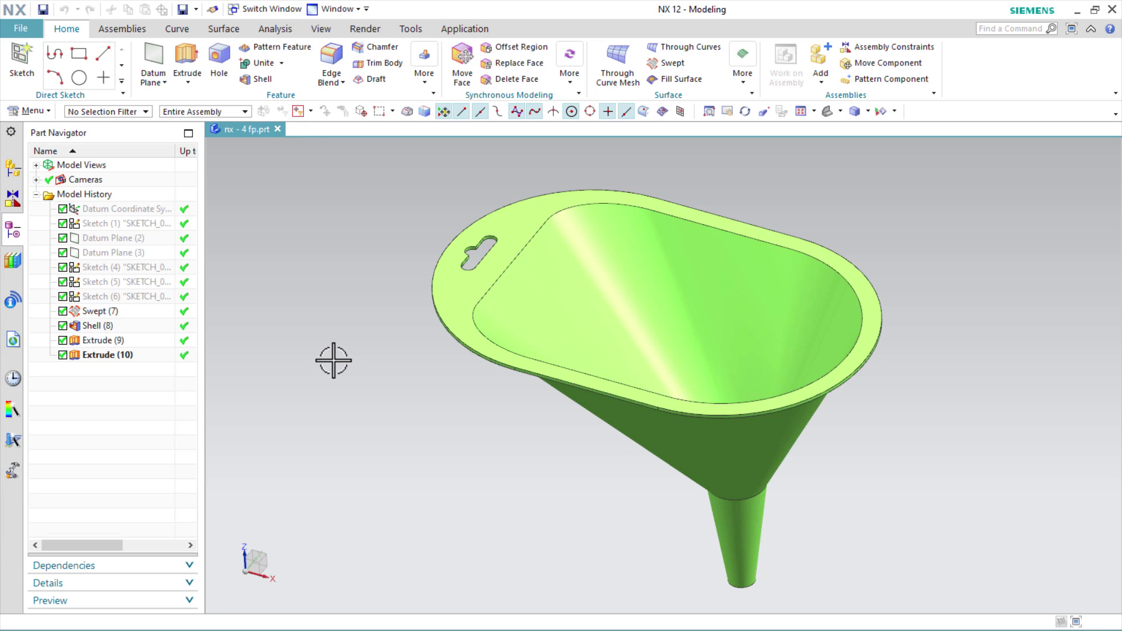
- Create a new blank Model part with its units set to Inches
{"action": "left_click", "coordinate": [16, 29]}
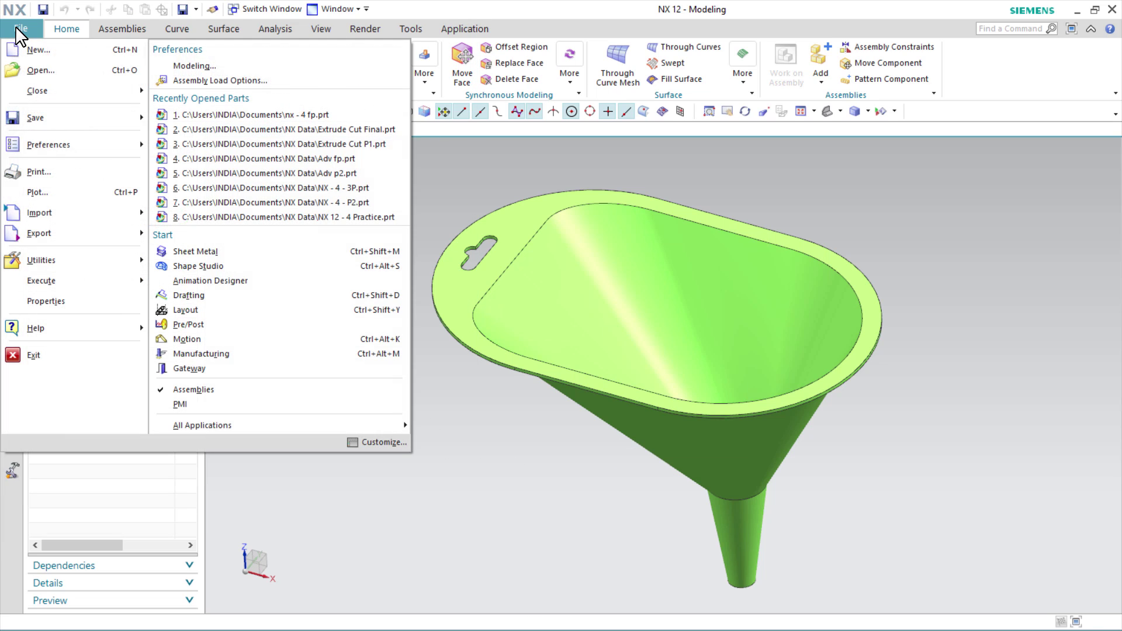
{"action": "left_click", "coordinate": [36, 55]}
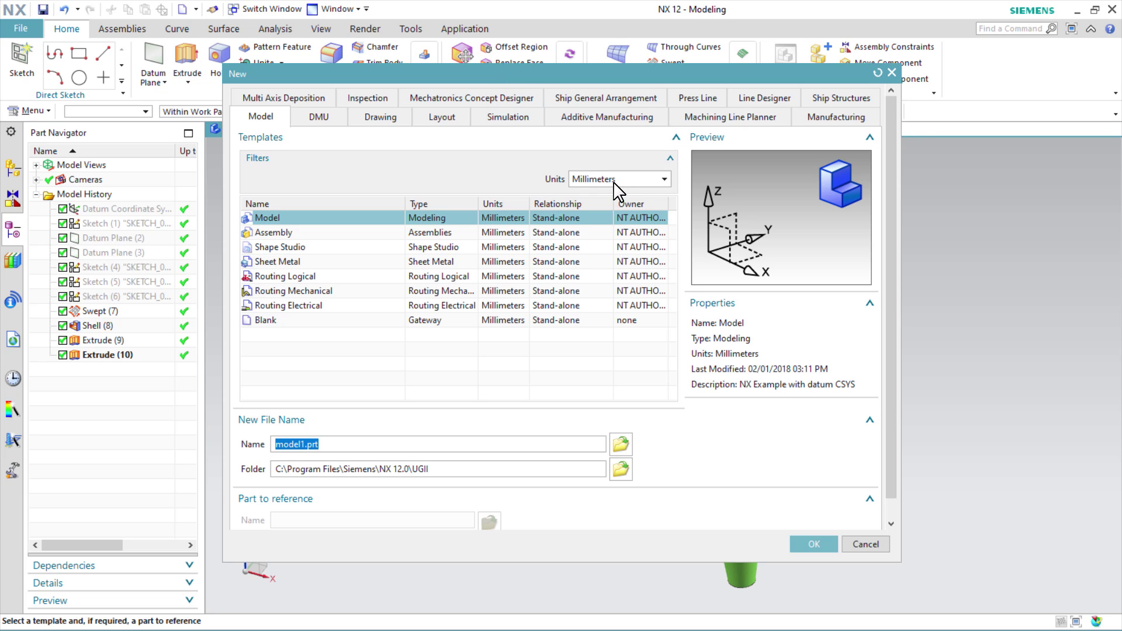
{"action": "left_click", "coordinate": [612, 181]}
{"action": "left_click", "coordinate": [603, 208]}
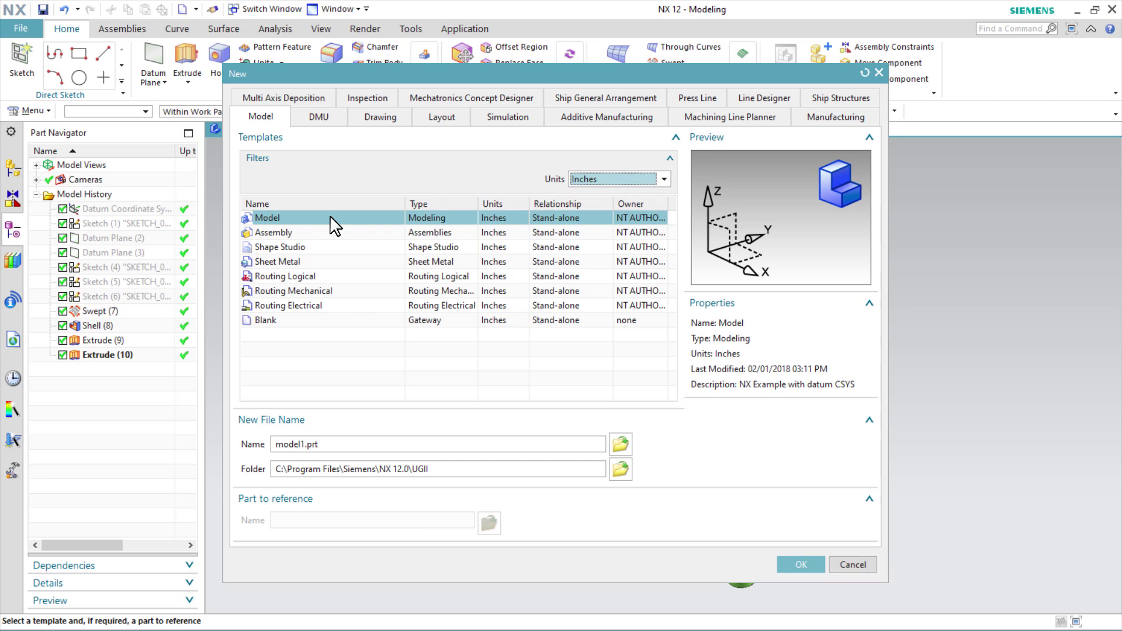
{"action": "left_click", "coordinate": [794, 565]}
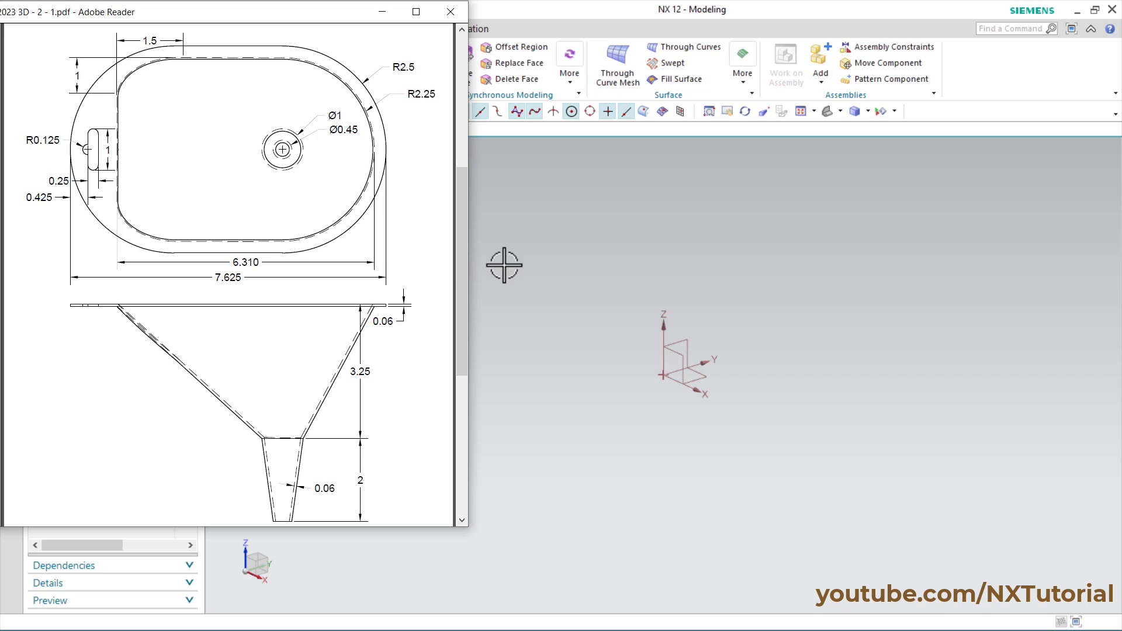
- Start Sketch (1) on the default XY datum plane of model1.prt
{"action": "left_click", "coordinate": [526, 290]}
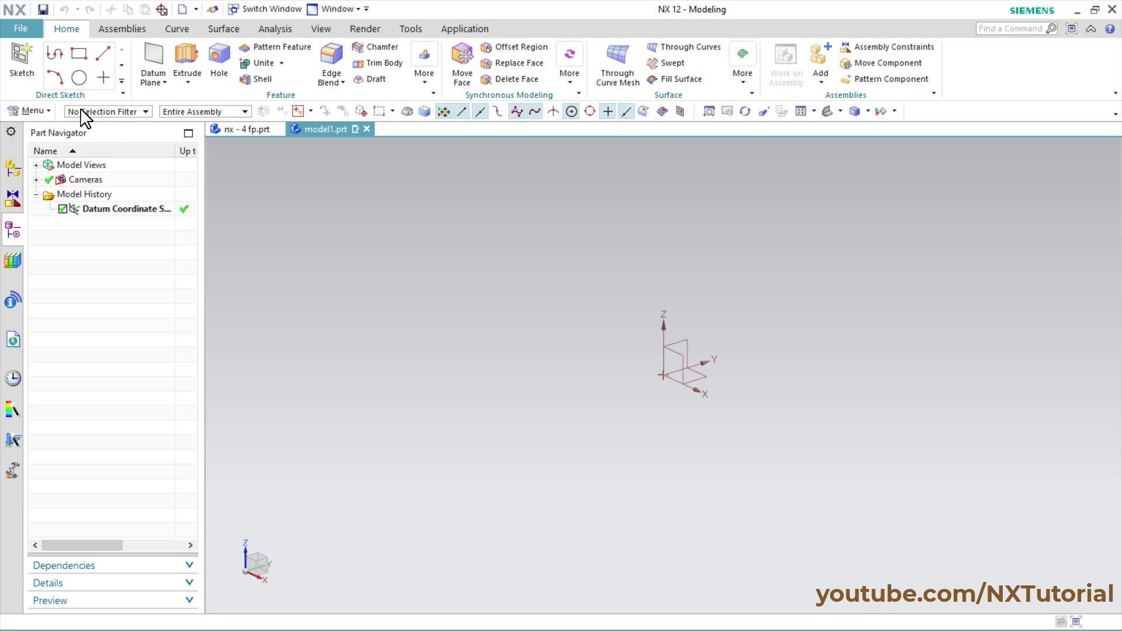
{"action": "left_click", "coordinate": [16, 75]}
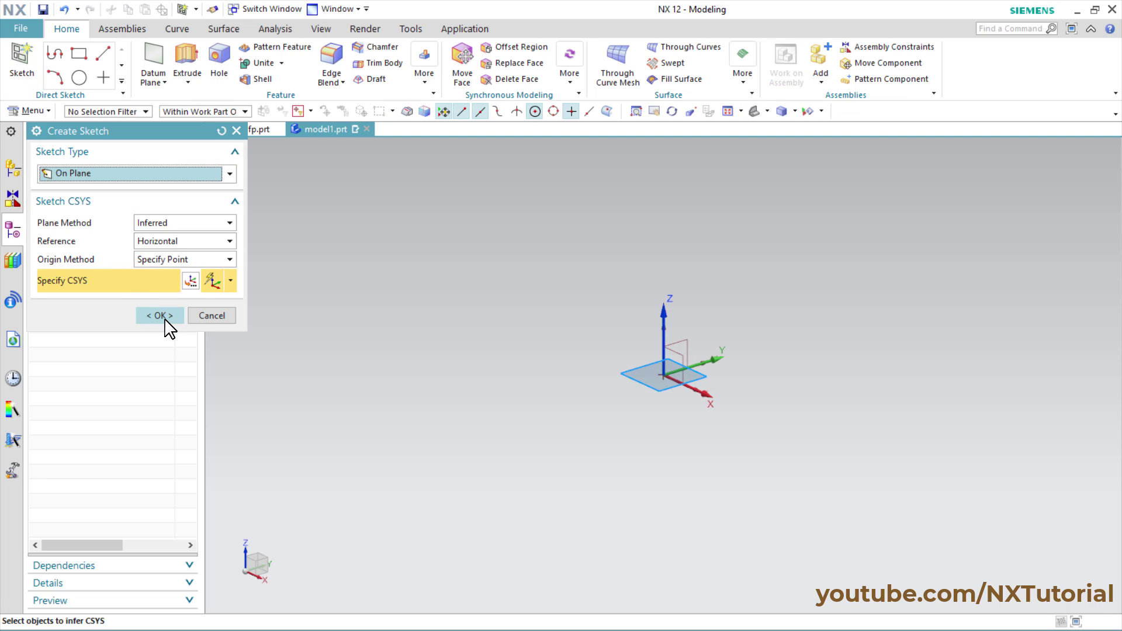
{"action": "left_click", "coordinate": [160, 316]}
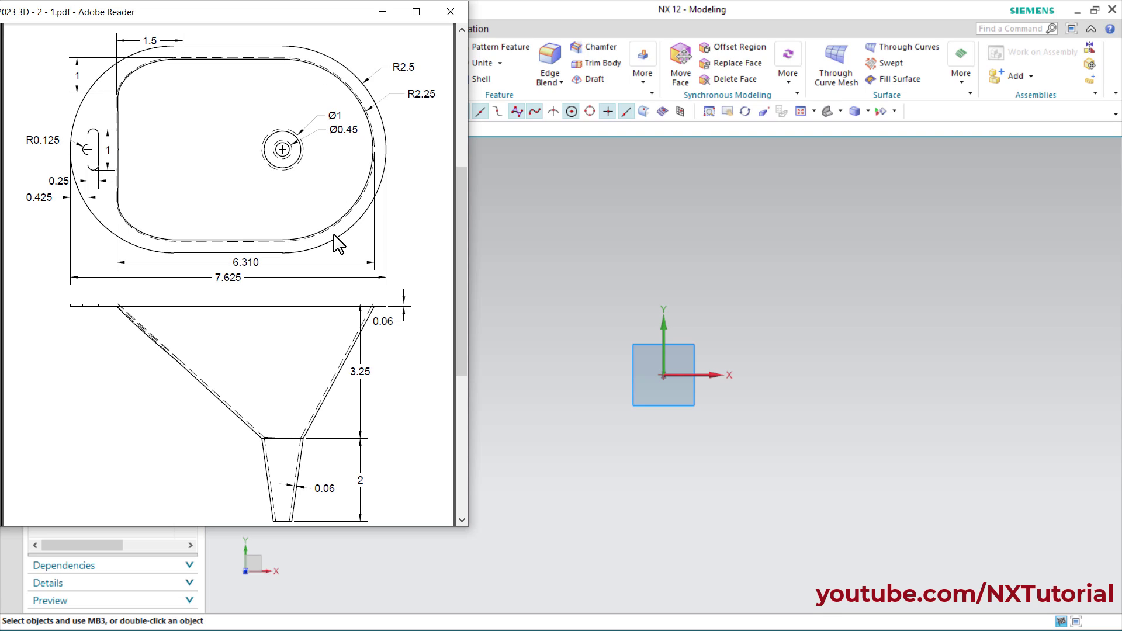
{"action": "left_click", "coordinate": [534, 244]}
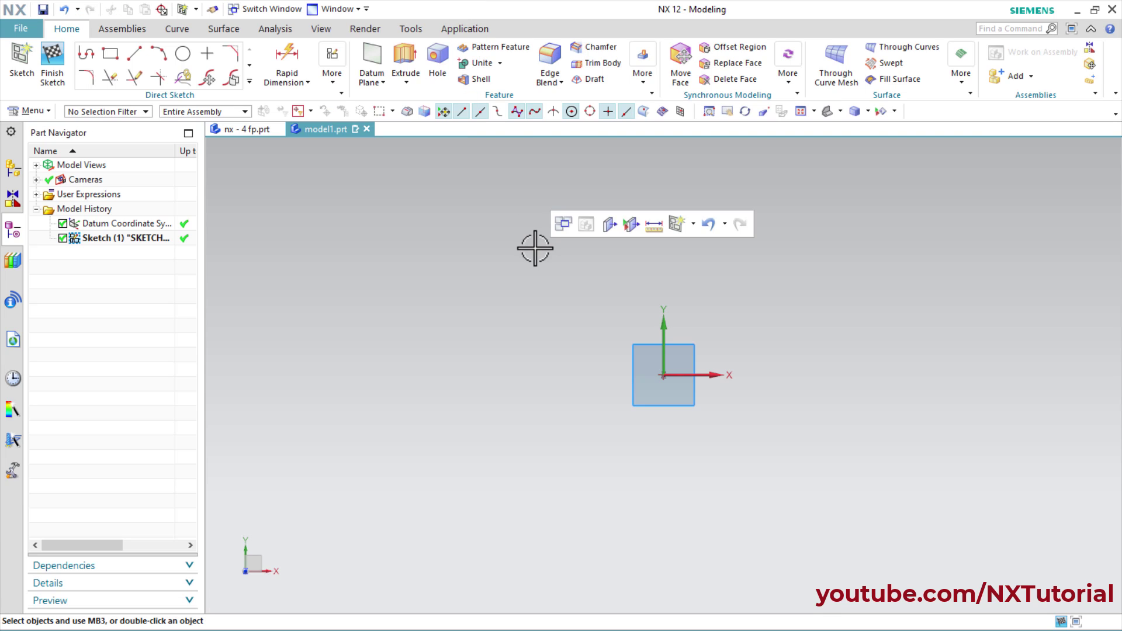
- Draw a rectangle 6.31 wide and 4.5 high from an upper-left corner
{"action": "left_click", "coordinate": [115, 58]}
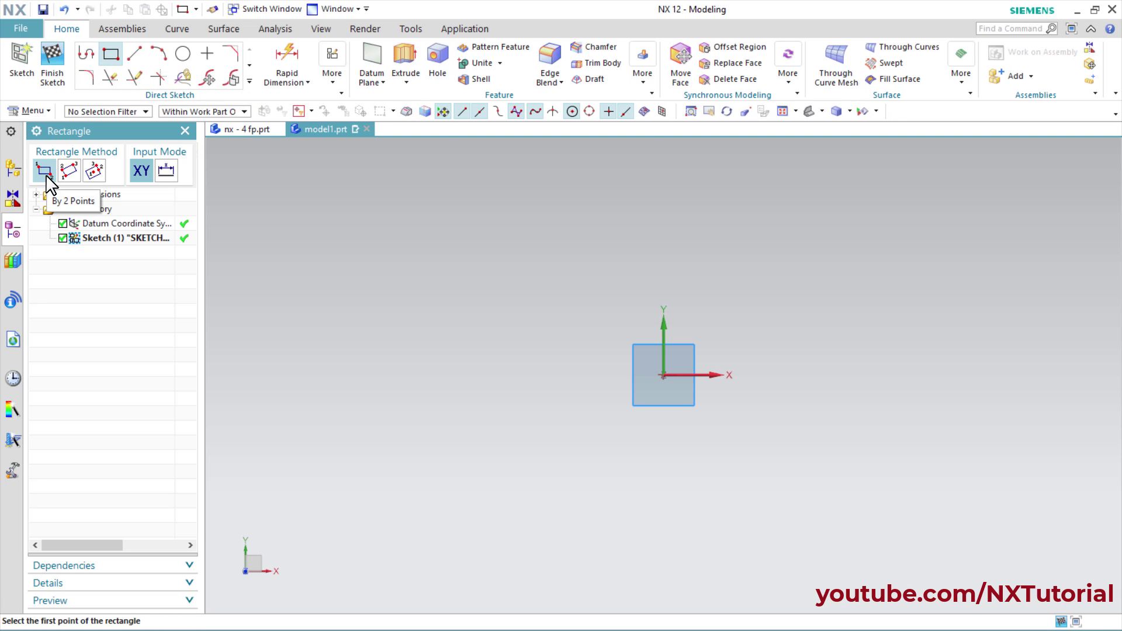
{"action": "left_click", "coordinate": [418, 244]}
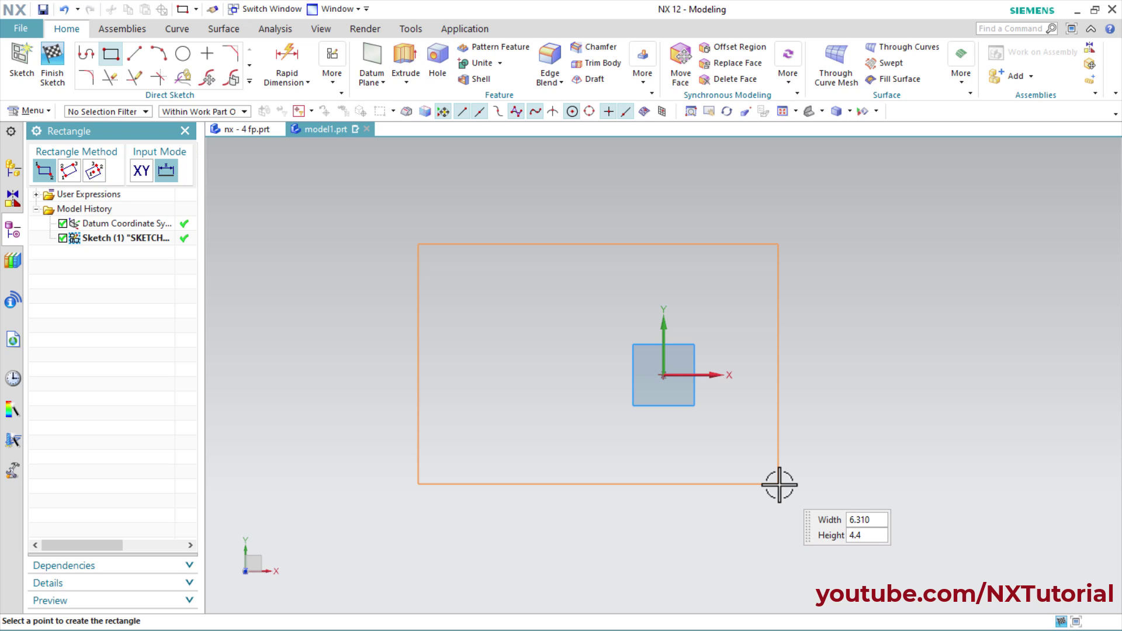
{"action": "key", "text": "Tab"}
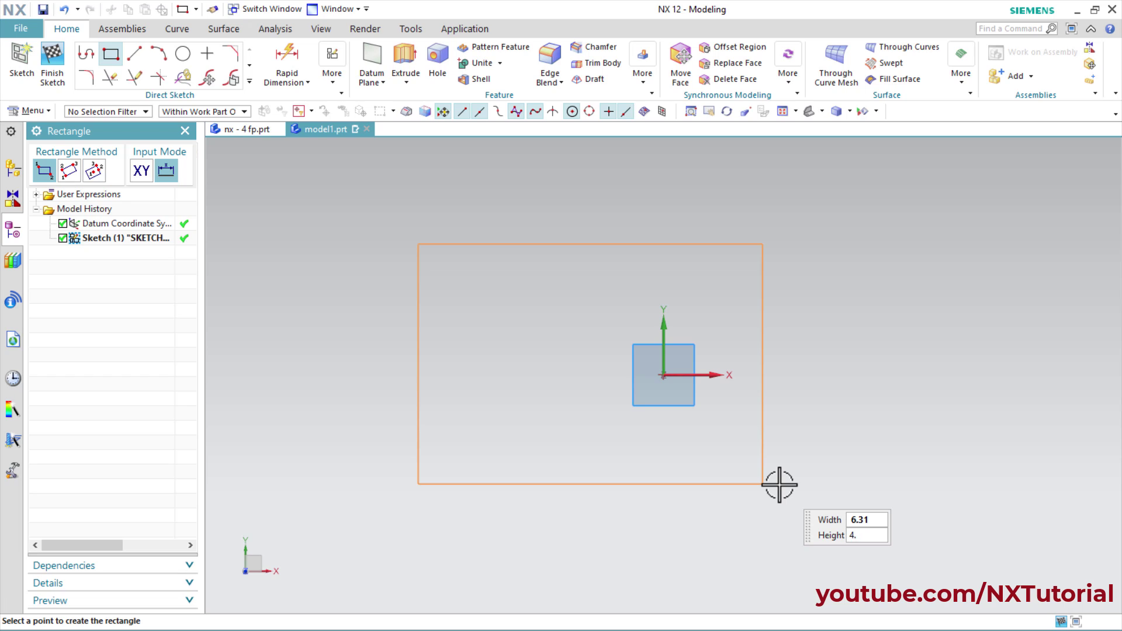
{"action": "type", "text": "4.5"}
{"action": "key", "text": "Tab"}
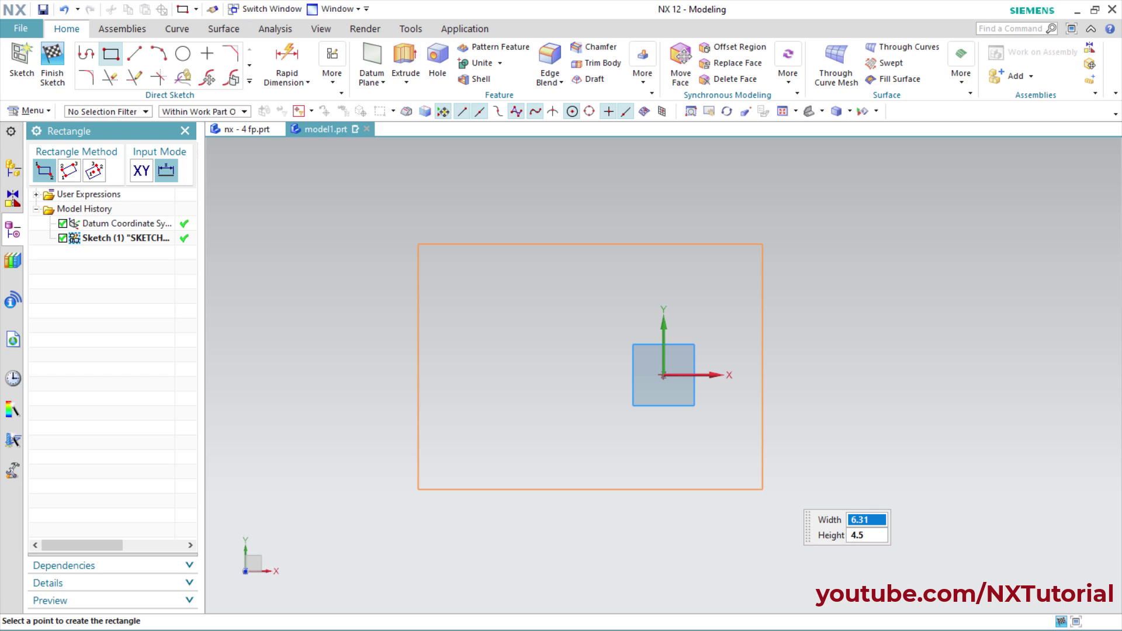
{"action": "left_click", "coordinate": [781, 485]}
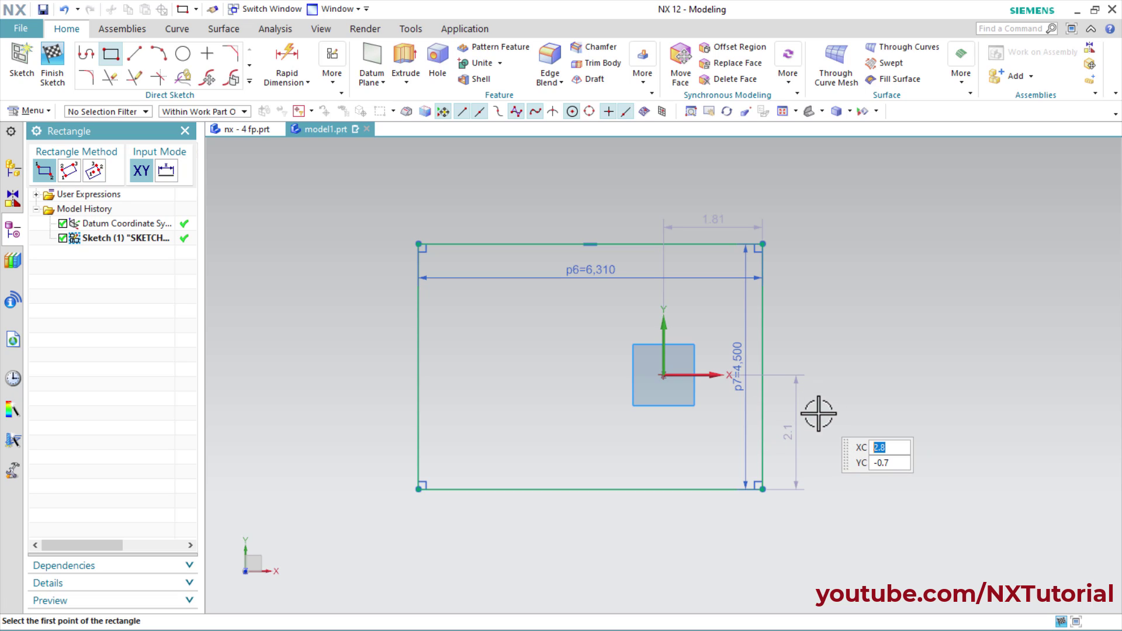
- Set the rectangle's bottom-edge and right-edge origin dimensions (p8, p9) both to 2.25
{"action": "key", "text": "Escape"}
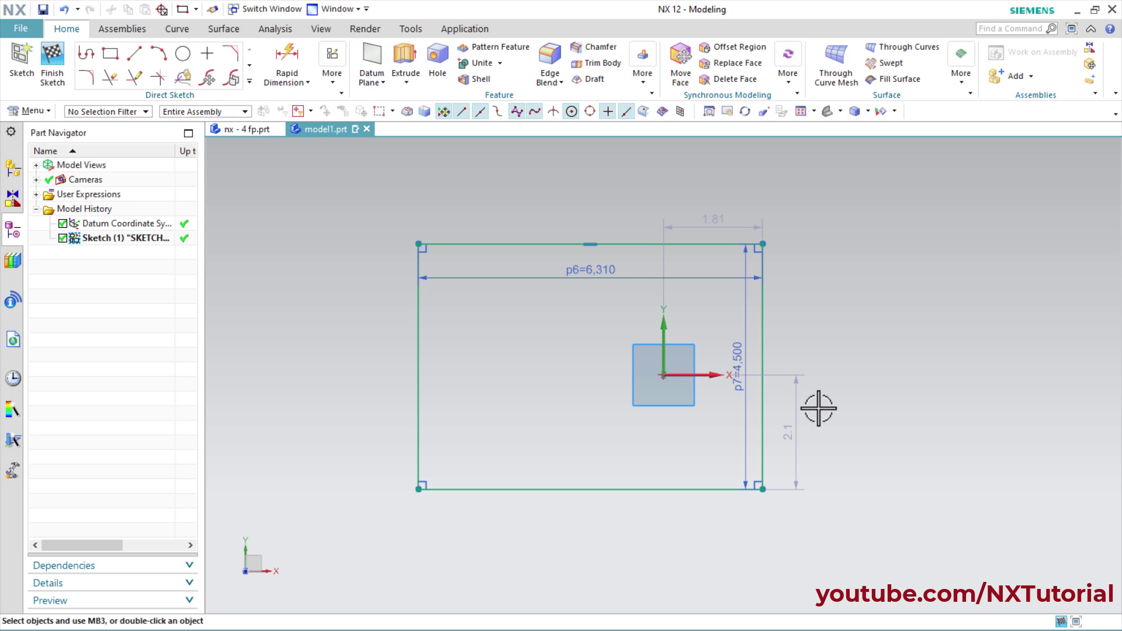
{"action": "double_click", "coordinate": [789, 436]}
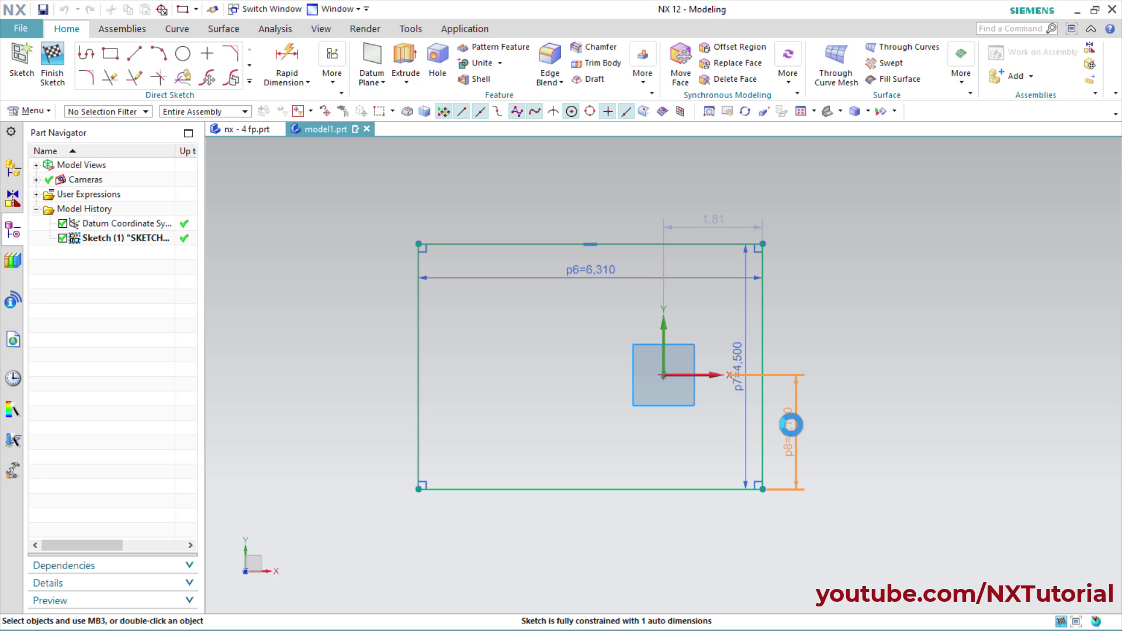
{"action": "type", "text": "2.25"}
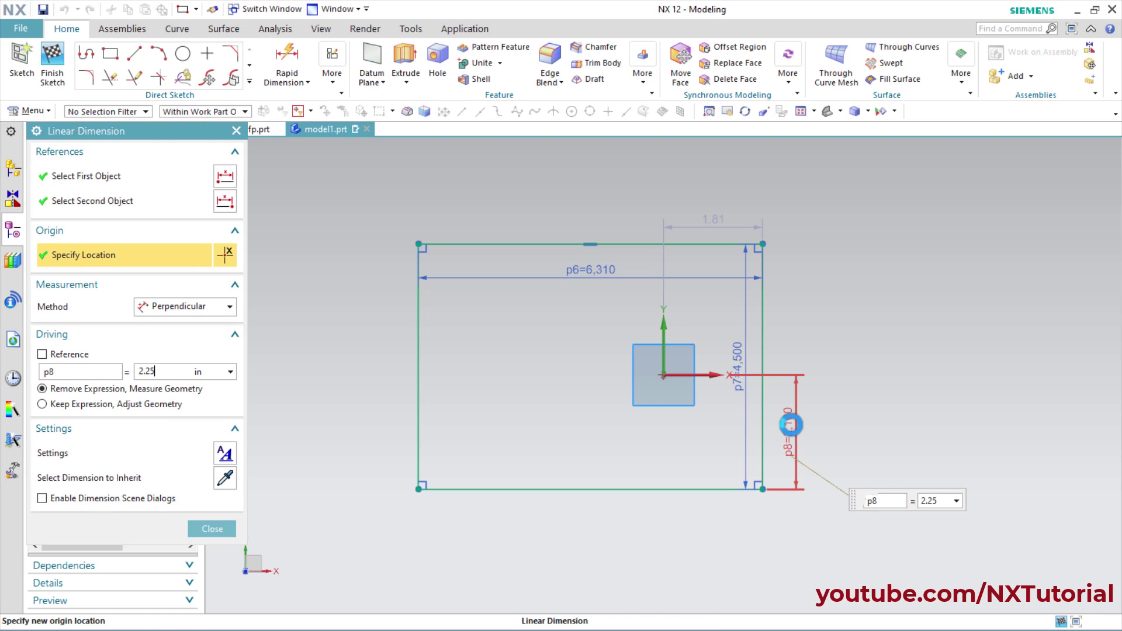
{"action": "key", "text": "Return"}
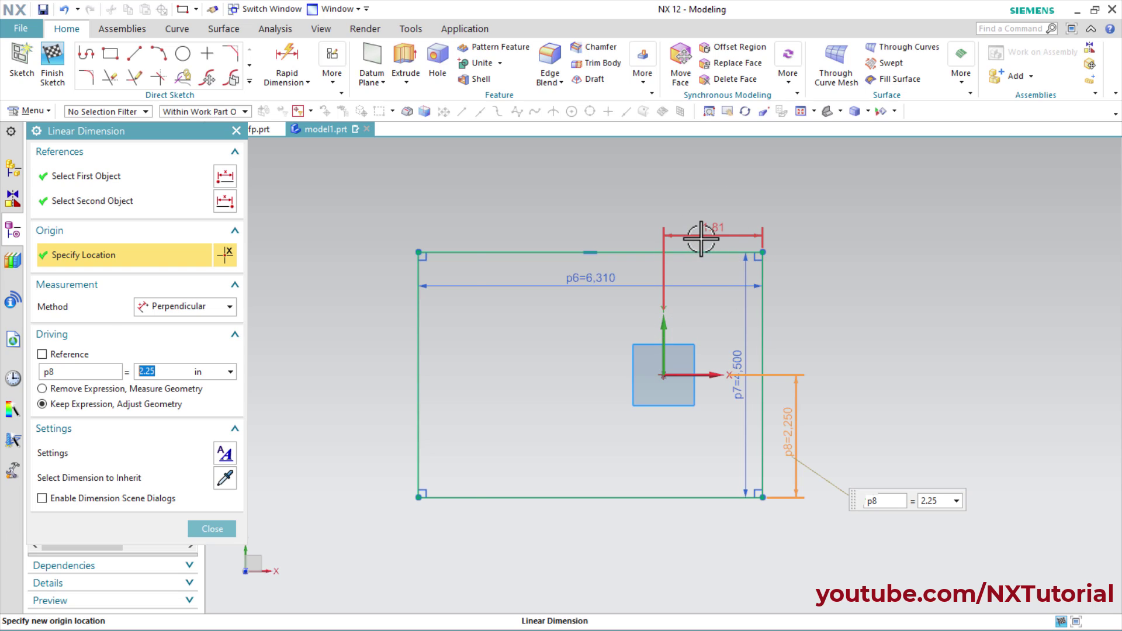
{"action": "key", "text": "alt+Tab"}
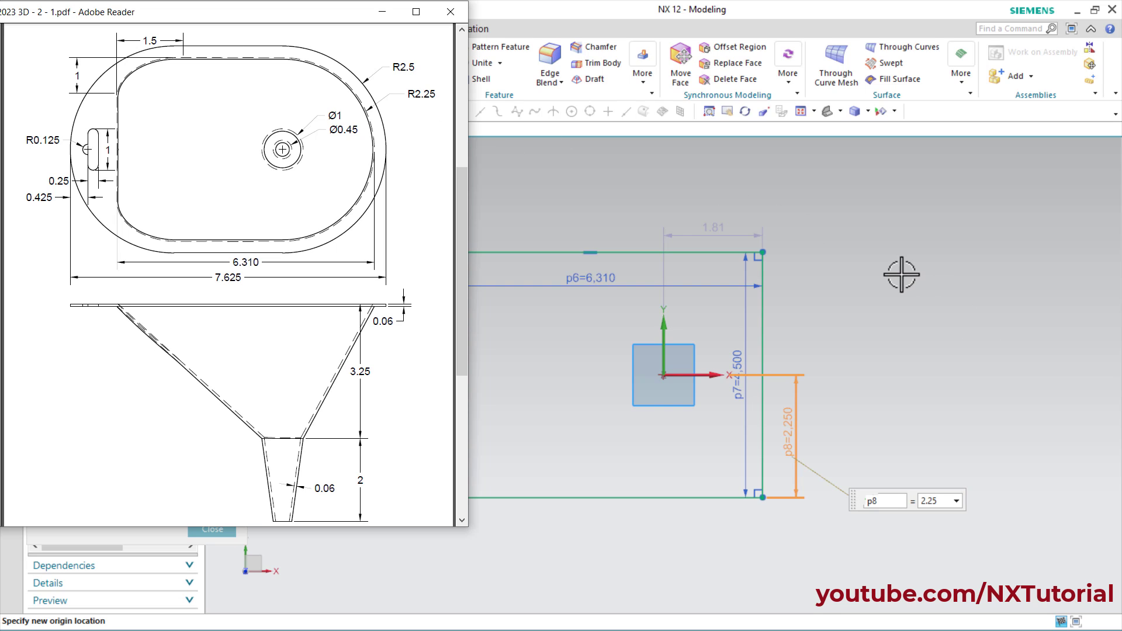
{"action": "key", "text": "alt+Tab"}
{"action": "left_click", "coordinate": [713, 227]}
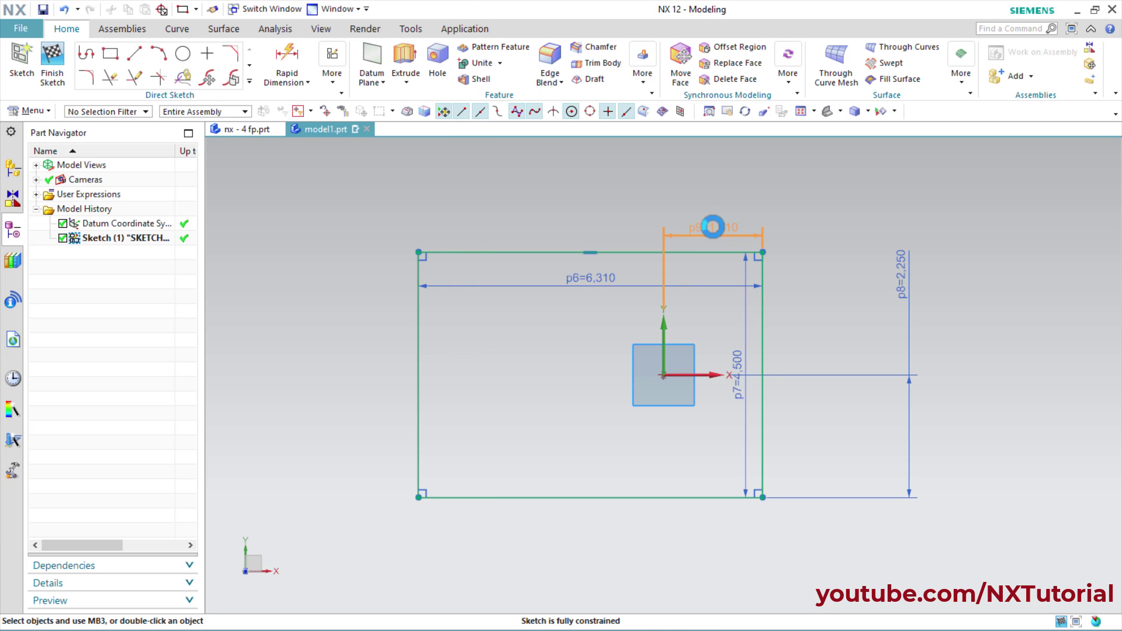
{"action": "type", "text": "2.25"}
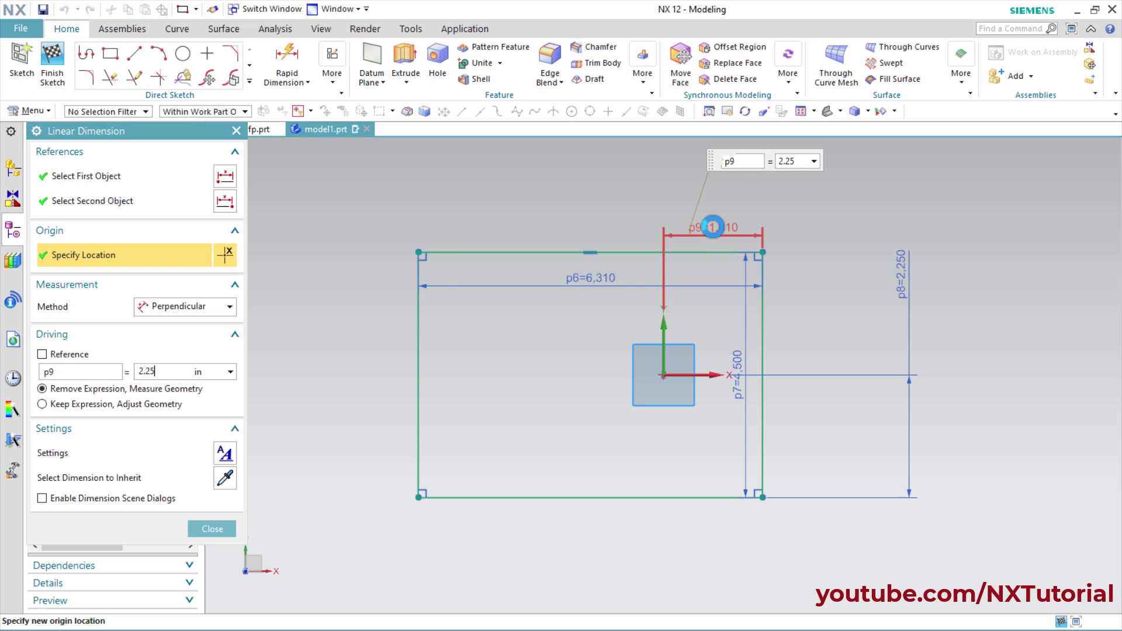
{"action": "key", "text": "Return"}
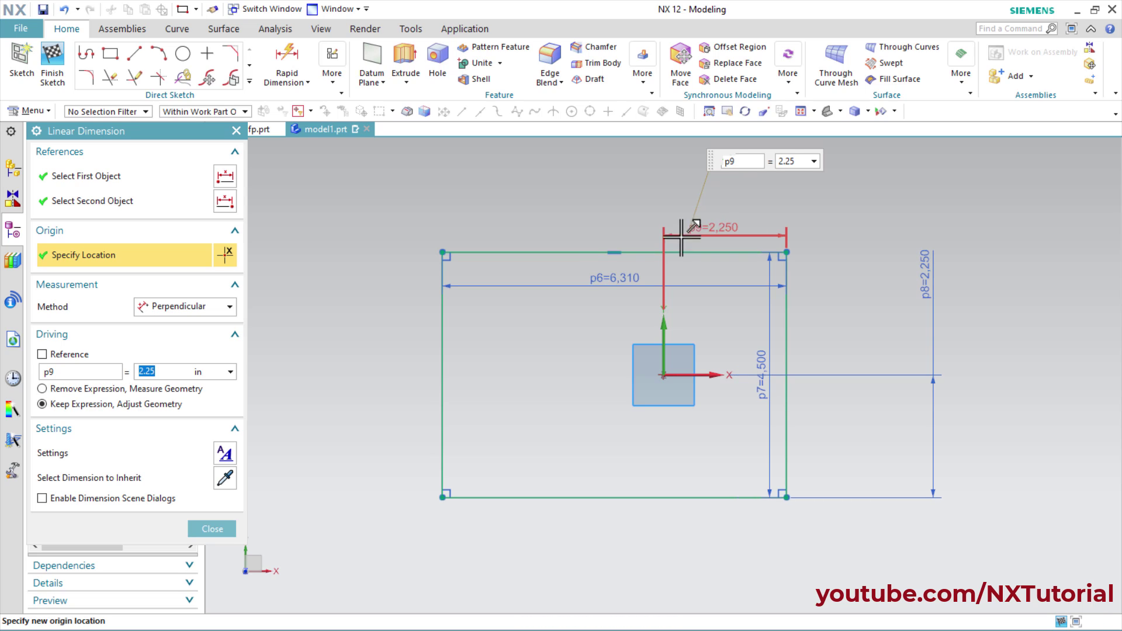
{"action": "middle_click", "coordinate": [528, 363]}
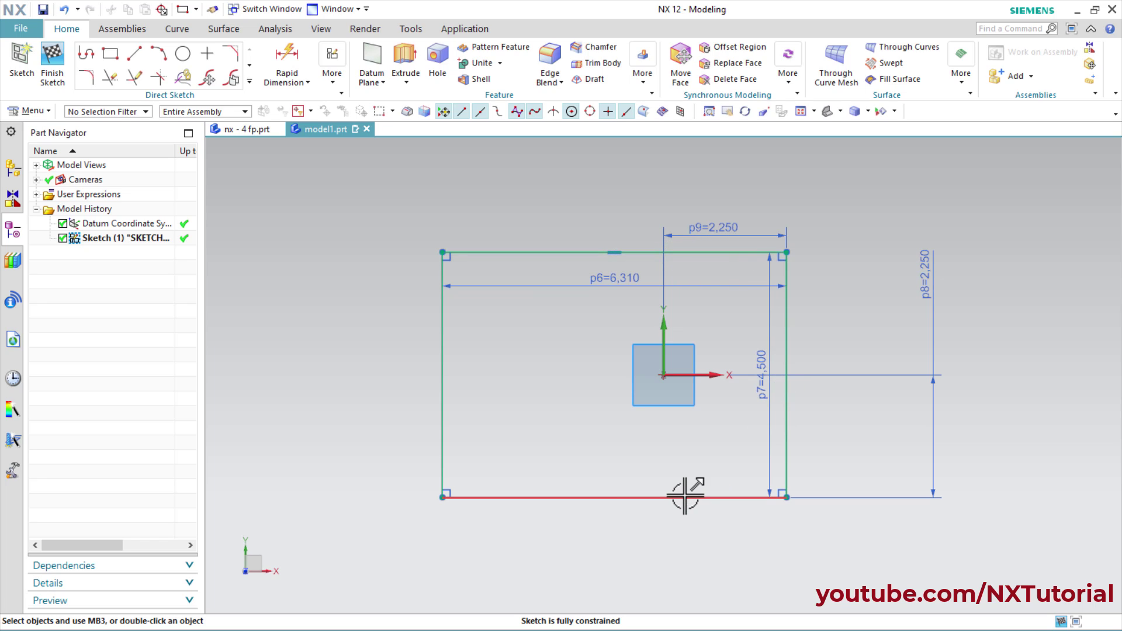
- Fillet the top-right and bottom-right rectangle corners with 2.25-radius arcs
{"action": "left_click", "coordinate": [90, 77]}
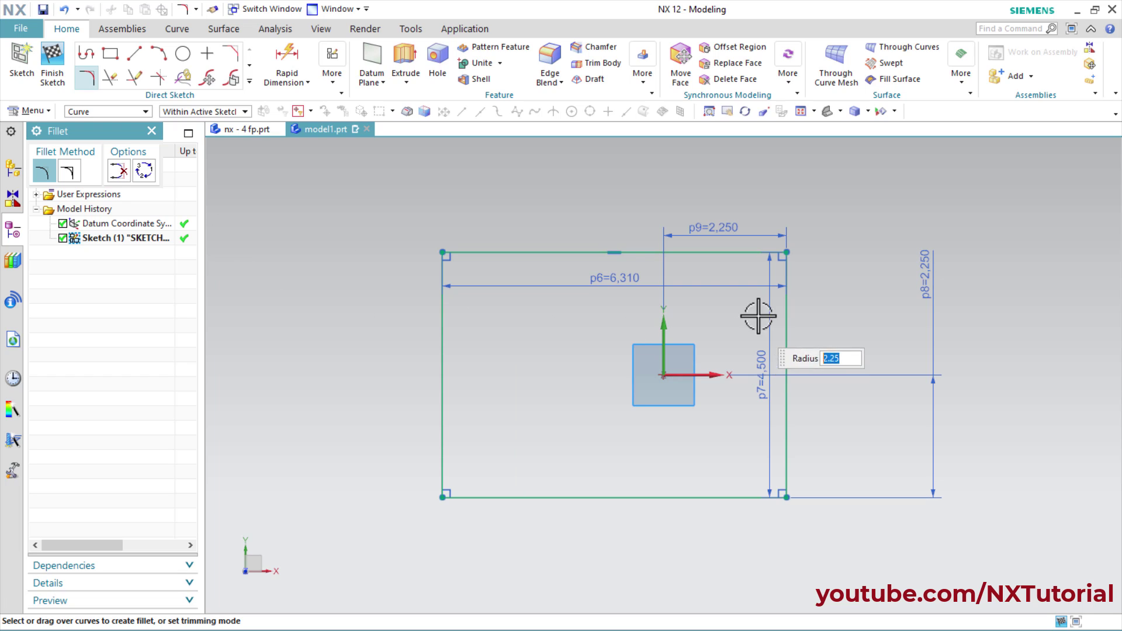
{"action": "left_click", "coordinate": [720, 253]}
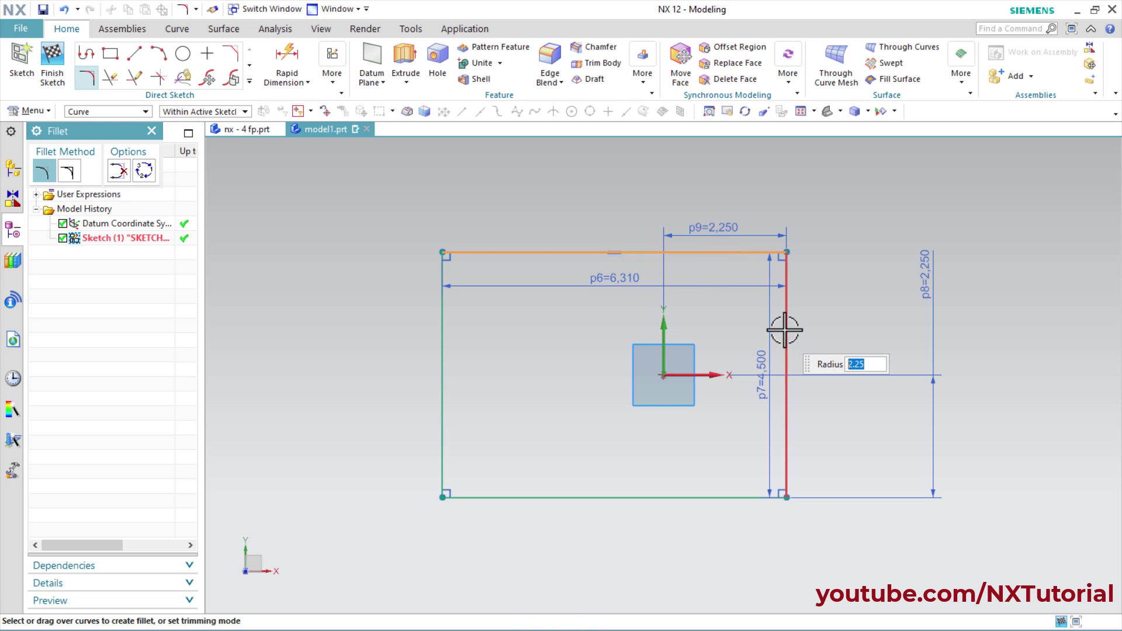
{"action": "left_click", "coordinate": [785, 329]}
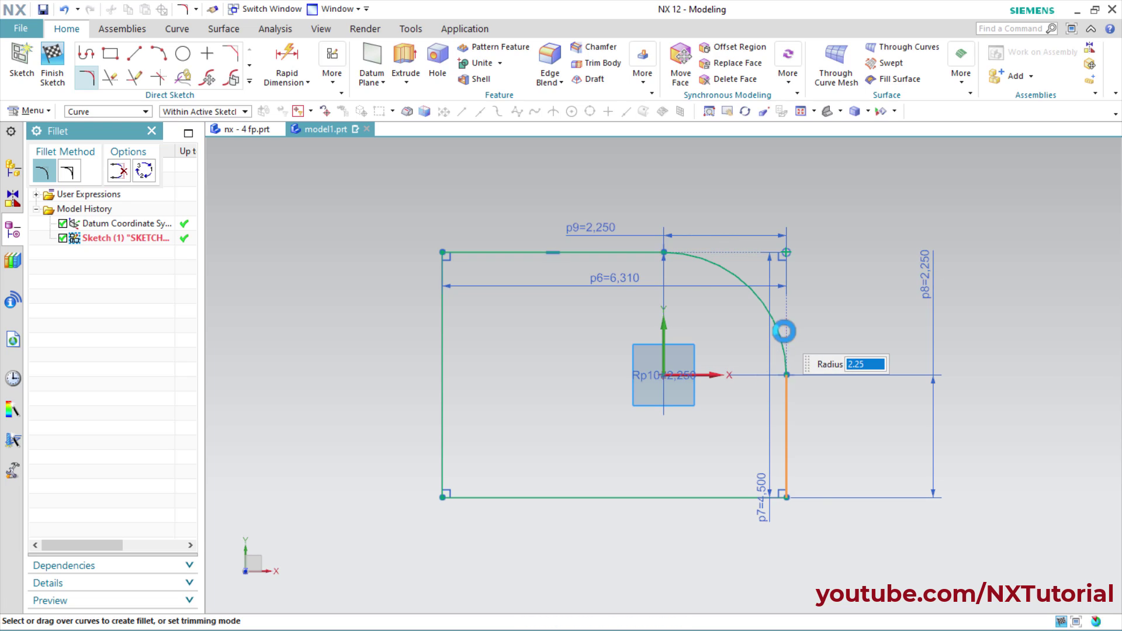
{"action": "left_click", "coordinate": [785, 431]}
{"action": "left_click", "coordinate": [696, 496]}
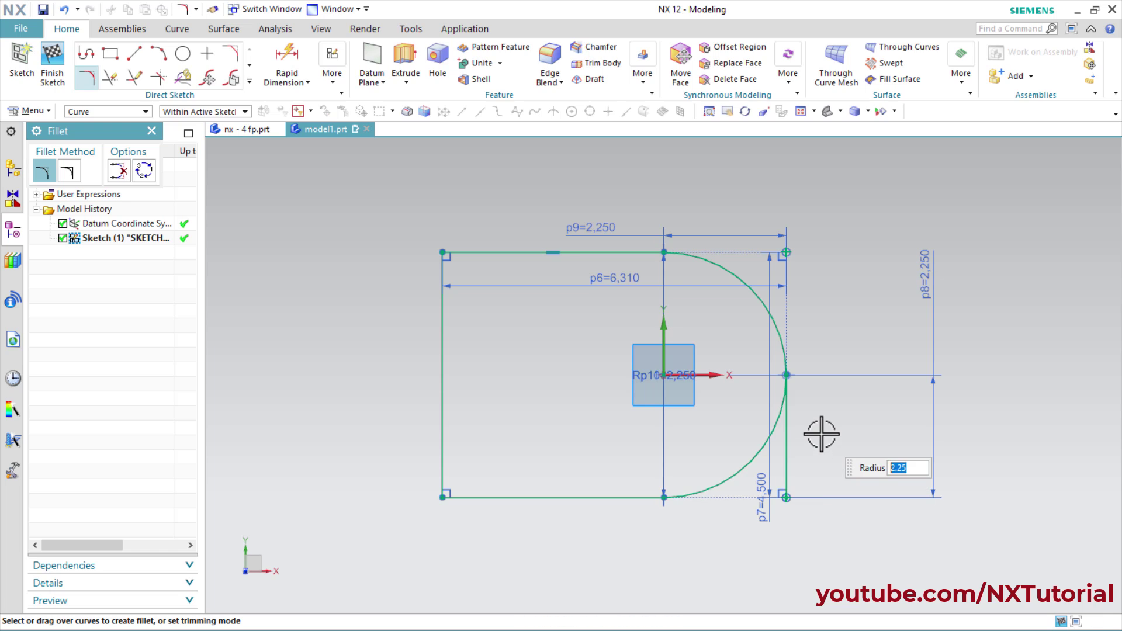
{"action": "key", "text": "Escape"}
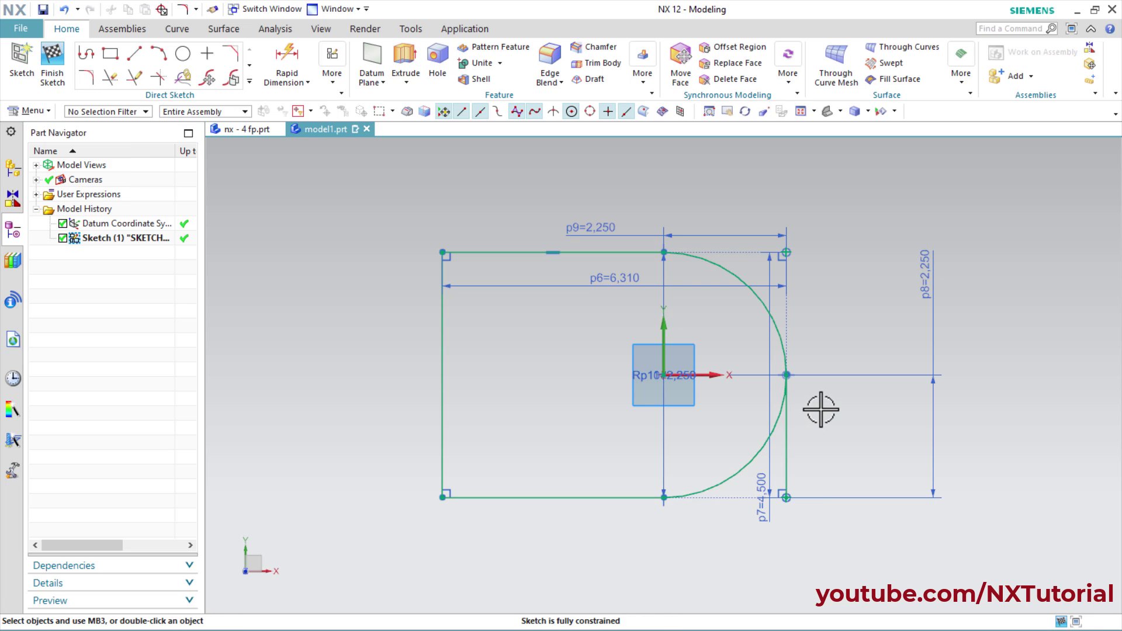
- Convert the right vertical line (Line2) into reference geometry
{"action": "left_click", "coordinate": [787, 463]}
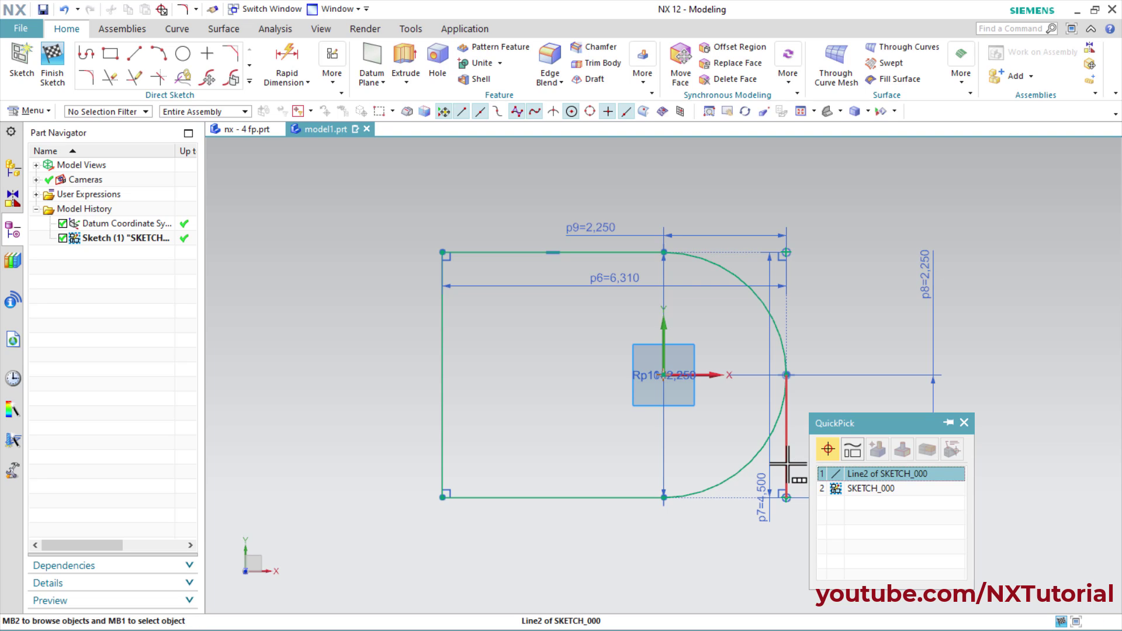
{"action": "left_click", "coordinate": [864, 473]}
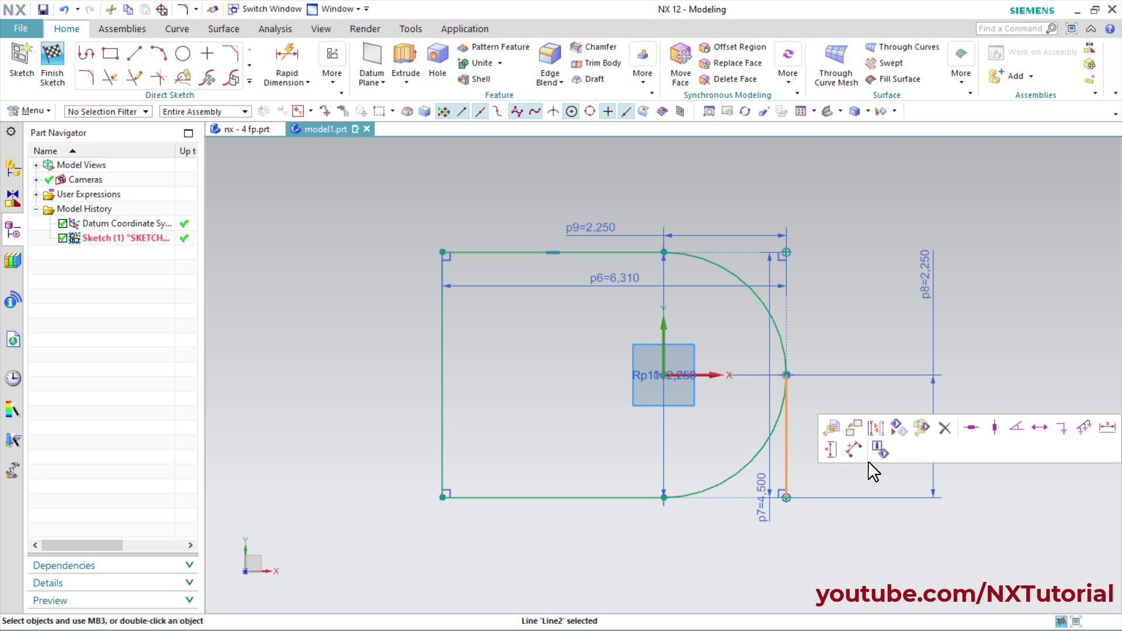
{"action": "left_click", "coordinate": [876, 429]}
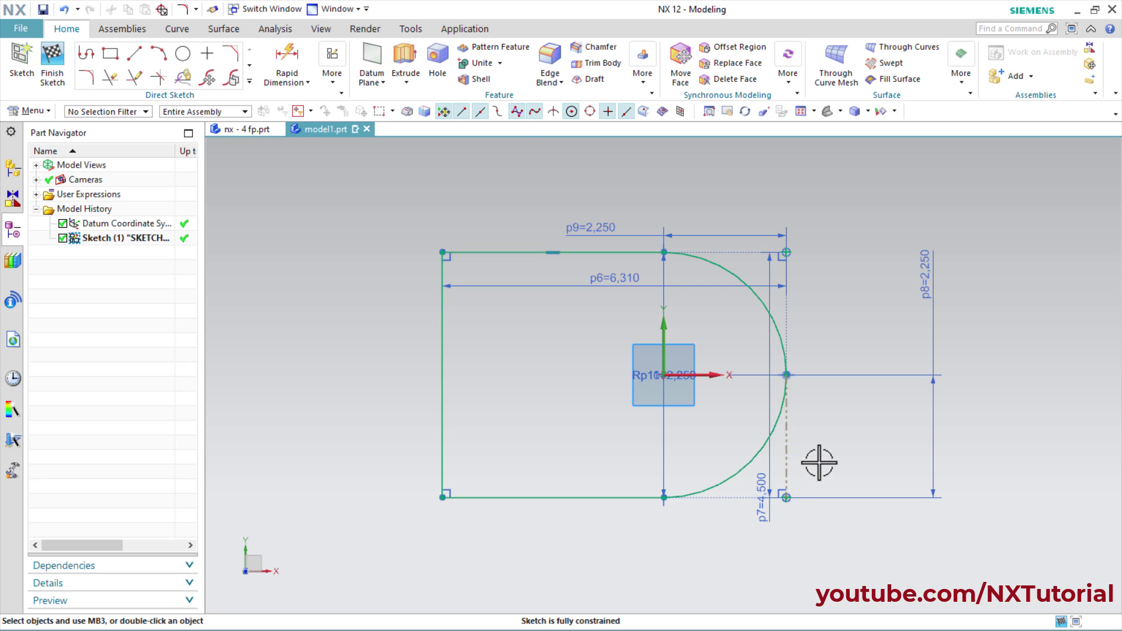
{"action": "key", "text": "alt+Tab"}
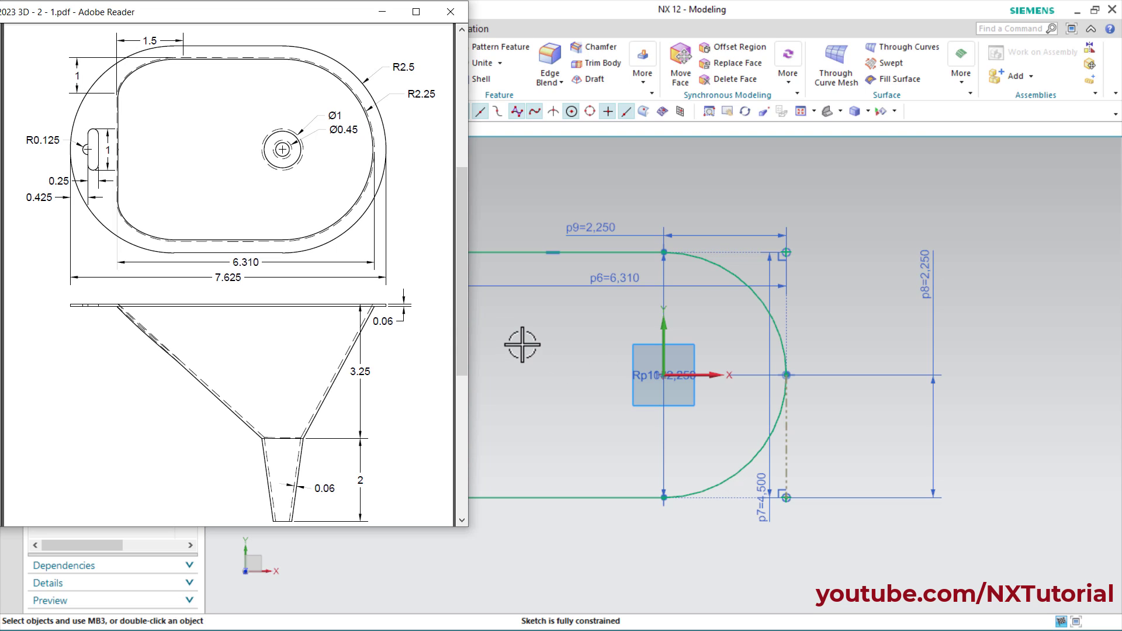
{"action": "key", "text": "alt+Tab"}
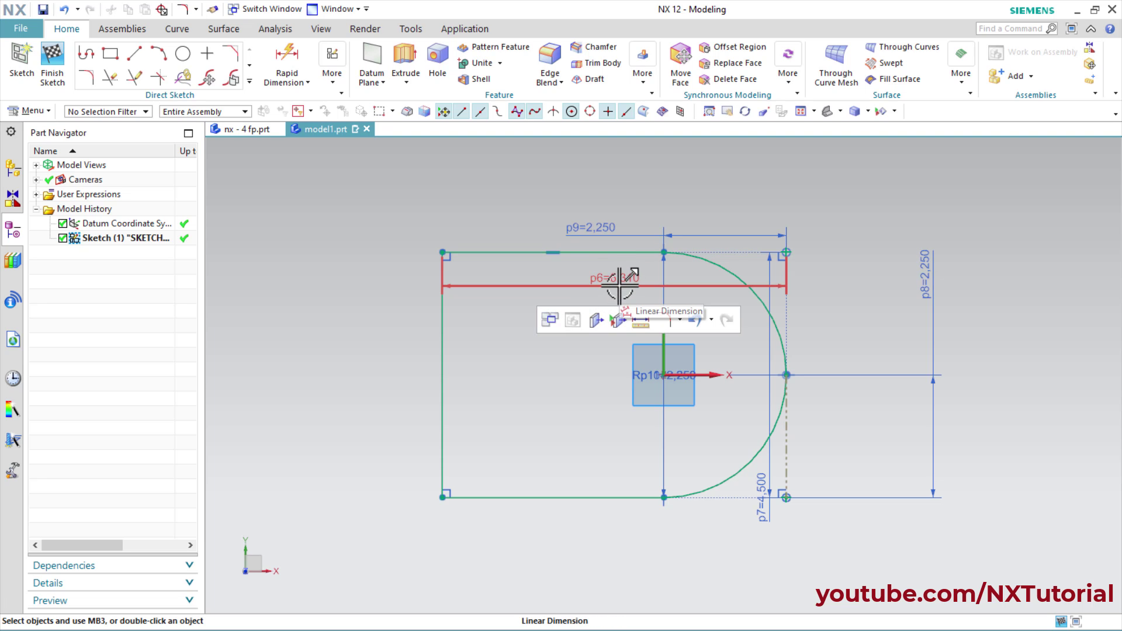
- Reposition the p6, p7, p8, Rp10 and Rp11 dimensions so each reads clearly
{"action": "left_click_drag", "start_coordinate": [619, 286], "coordinate": [714, 216]}
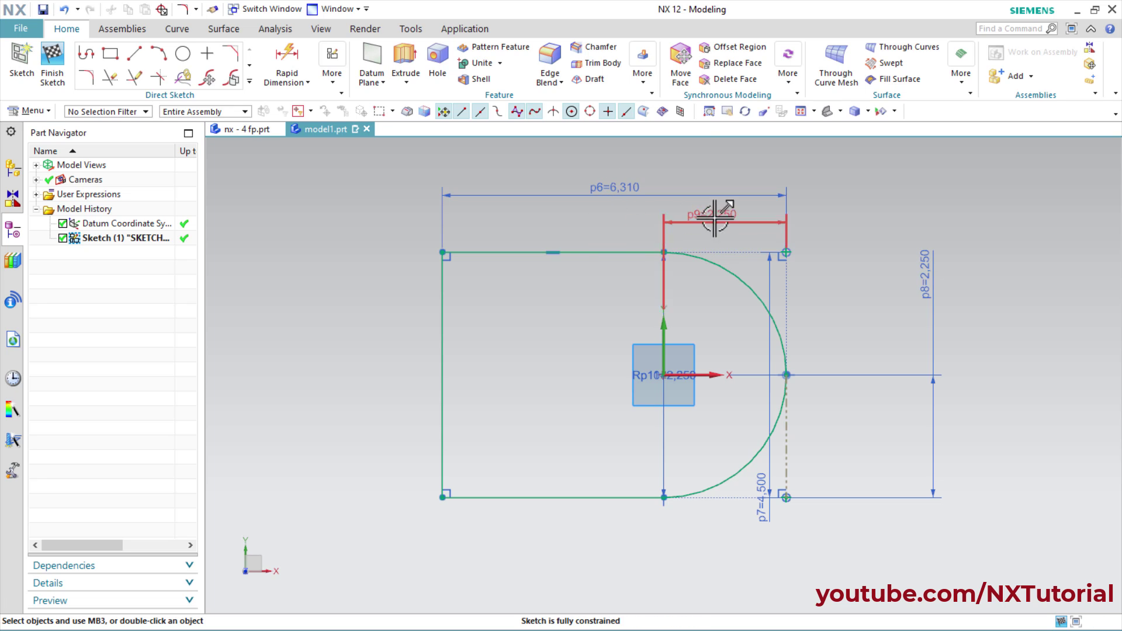
{"action": "left_click_drag", "start_coordinate": [770, 475], "coordinate": [871, 409]}
{"action": "left_click_drag", "start_coordinate": [913, 301], "coordinate": [811, 433]}
{"action": "left_click_drag", "start_coordinate": [649, 375], "coordinate": [730, 311]}
{"action": "left_click_drag", "start_coordinate": [649, 377], "coordinate": [740, 442]}
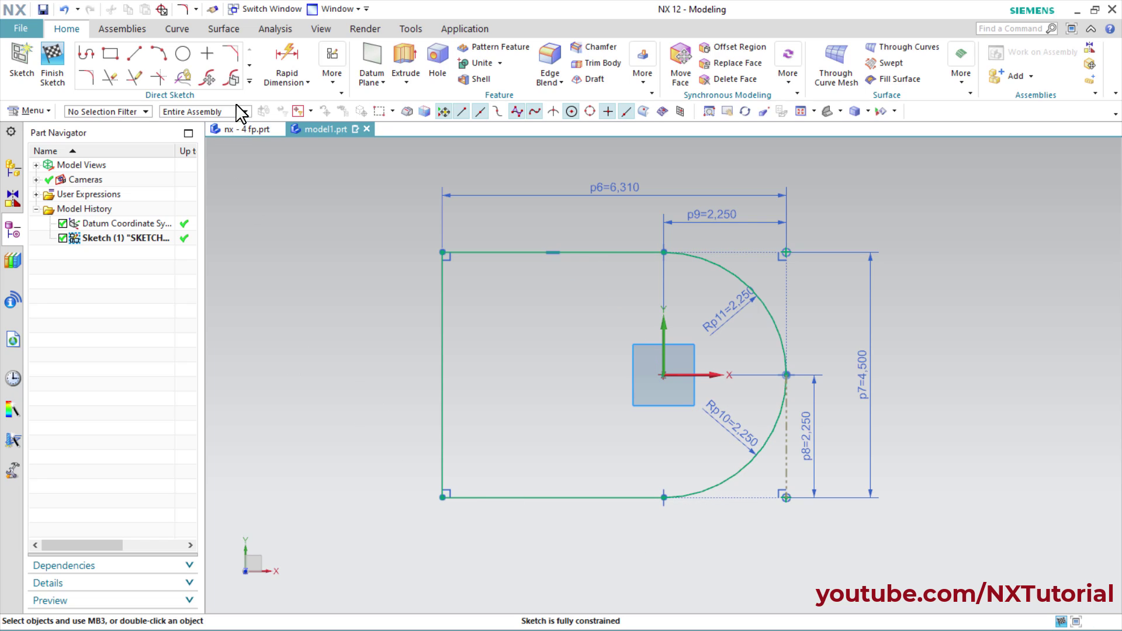
{"action": "left_click", "coordinate": [250, 82]}
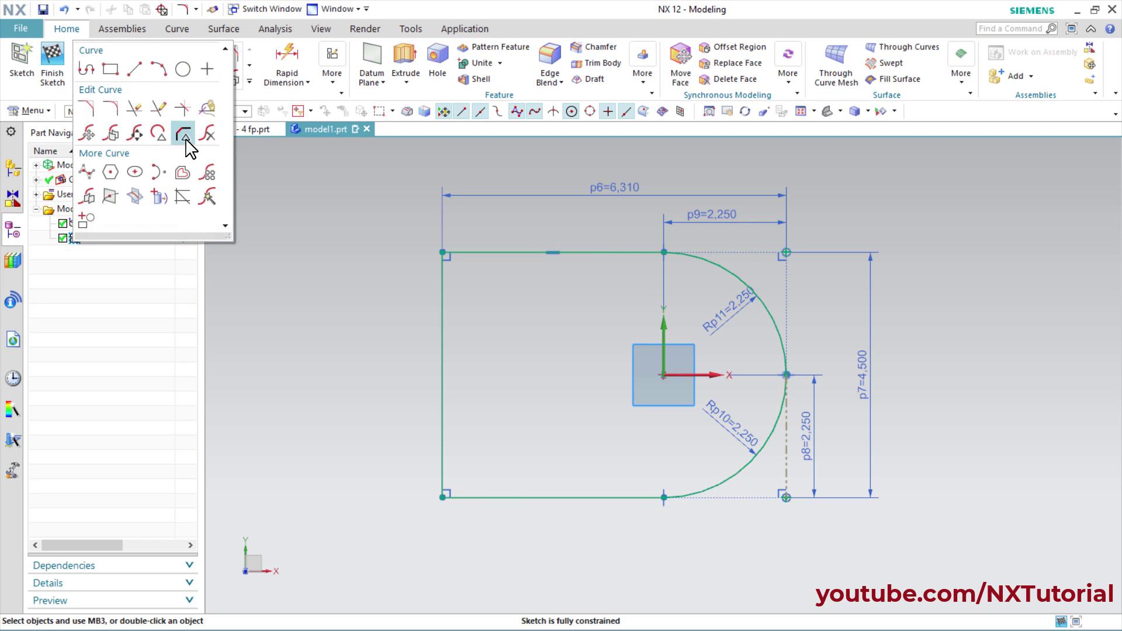
- Draw two ellipses, major radius 1.5 and minor radius 1, centred near the left corners
{"action": "left_click", "coordinate": [136, 172]}
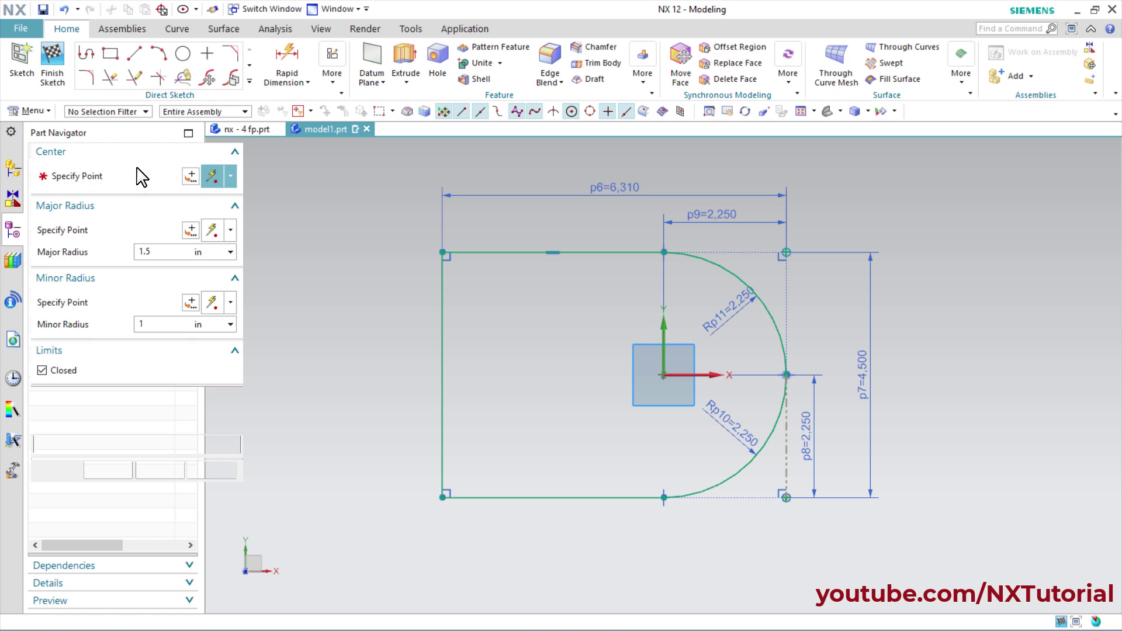
{"action": "left_click", "coordinate": [508, 297]}
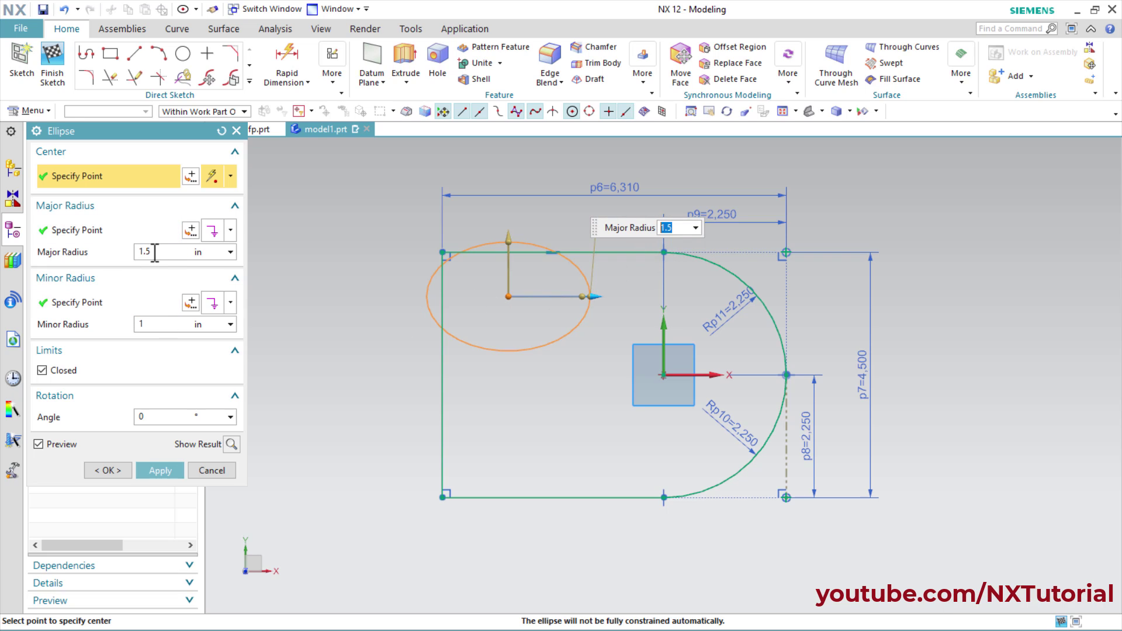
{"action": "left_click", "coordinate": [138, 327]}
{"action": "type", "text": "1"}
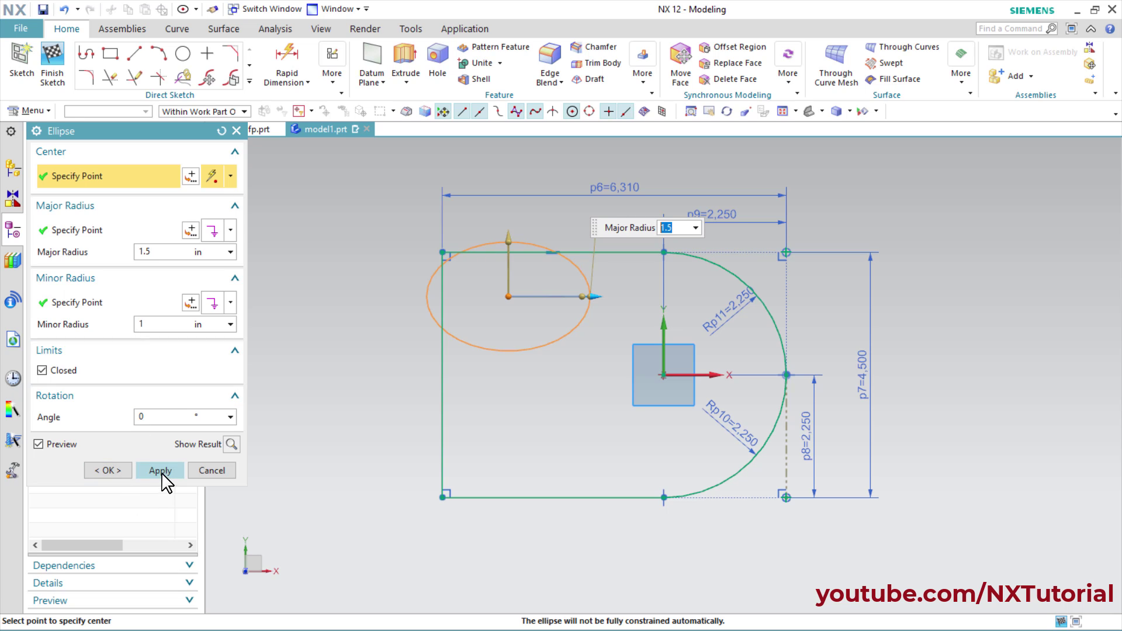
{"action": "left_click", "coordinate": [161, 470]}
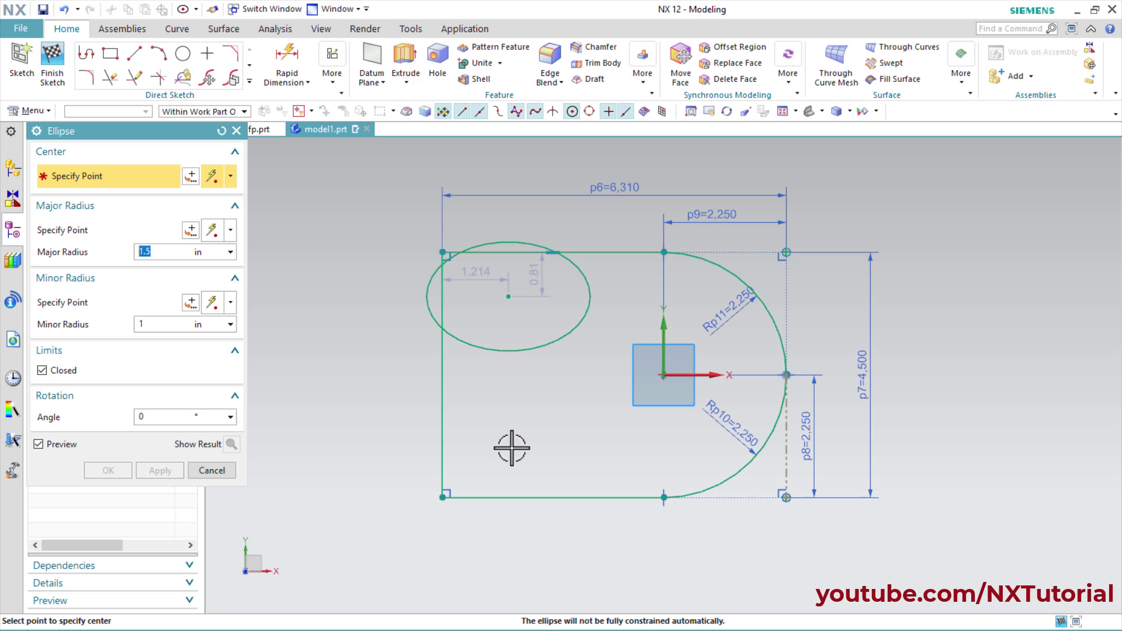
{"action": "left_click", "coordinate": [511, 449]}
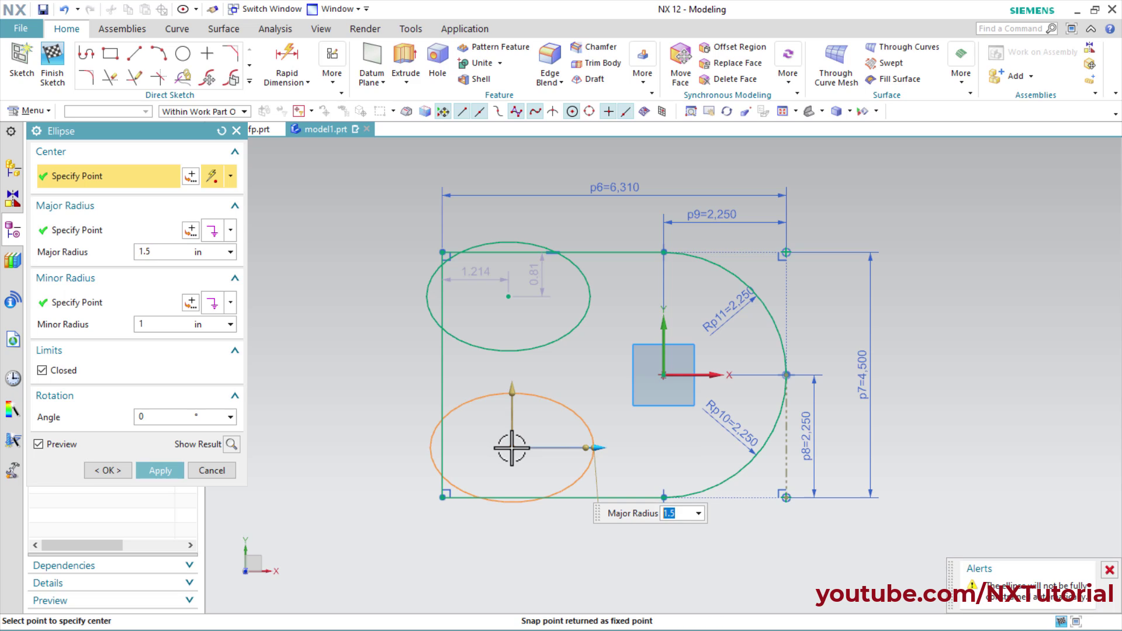
{"action": "left_click", "coordinate": [99, 469]}
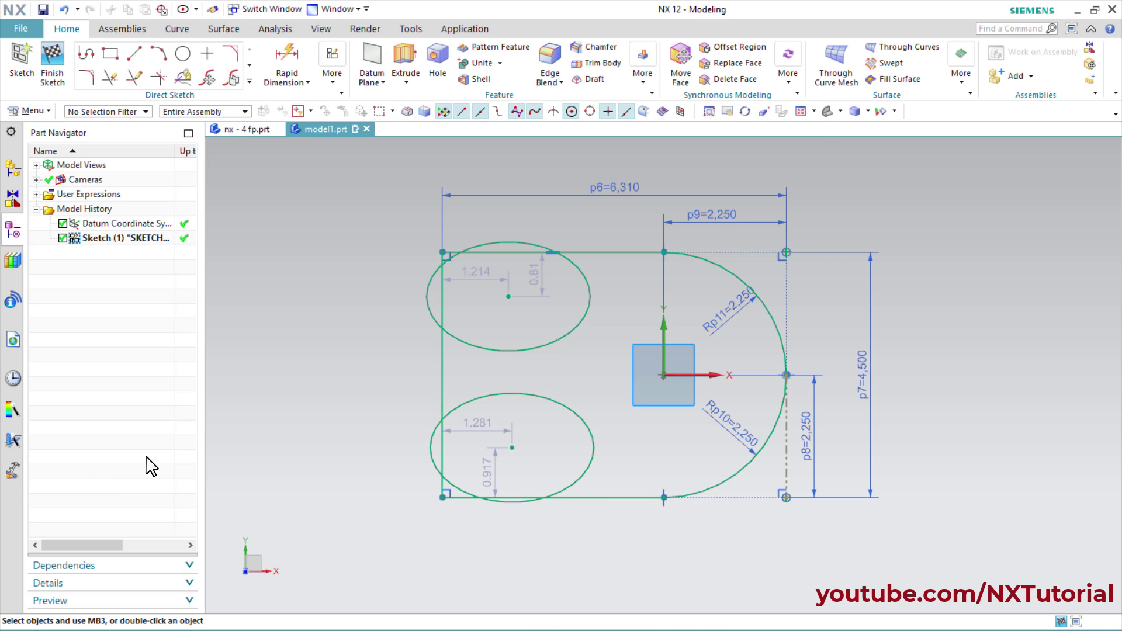
- Dimension the upper ellipse centre 1 from the top edge and 1.5 from the left edge
{"action": "double_click", "coordinate": [536, 275]}
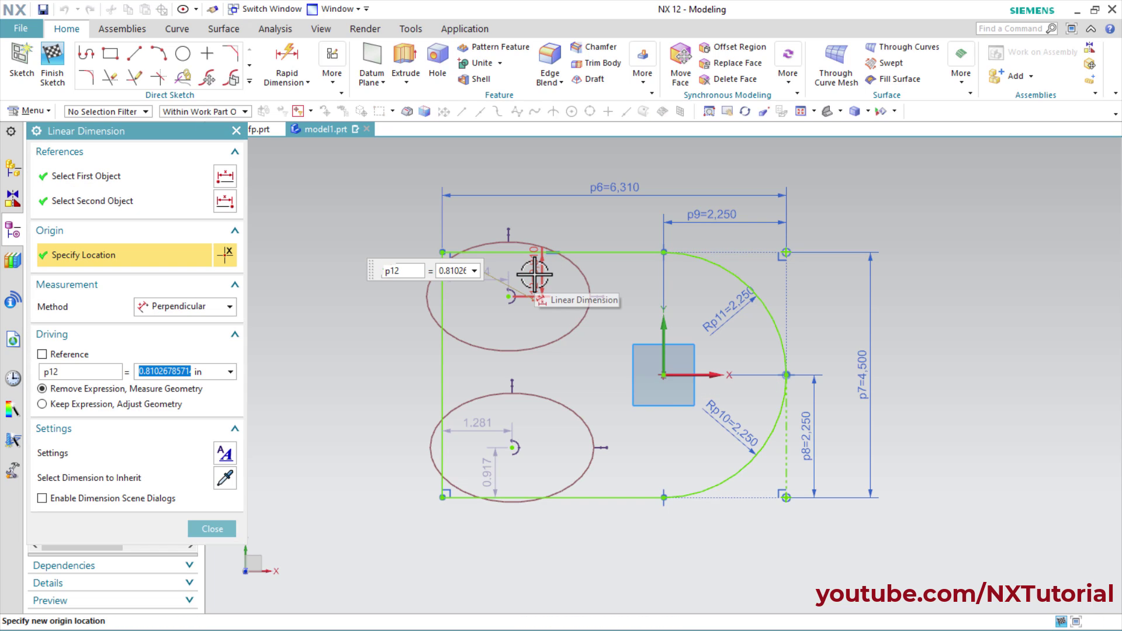
{"action": "type", "text": "1"}
{"action": "key", "text": "Return"}
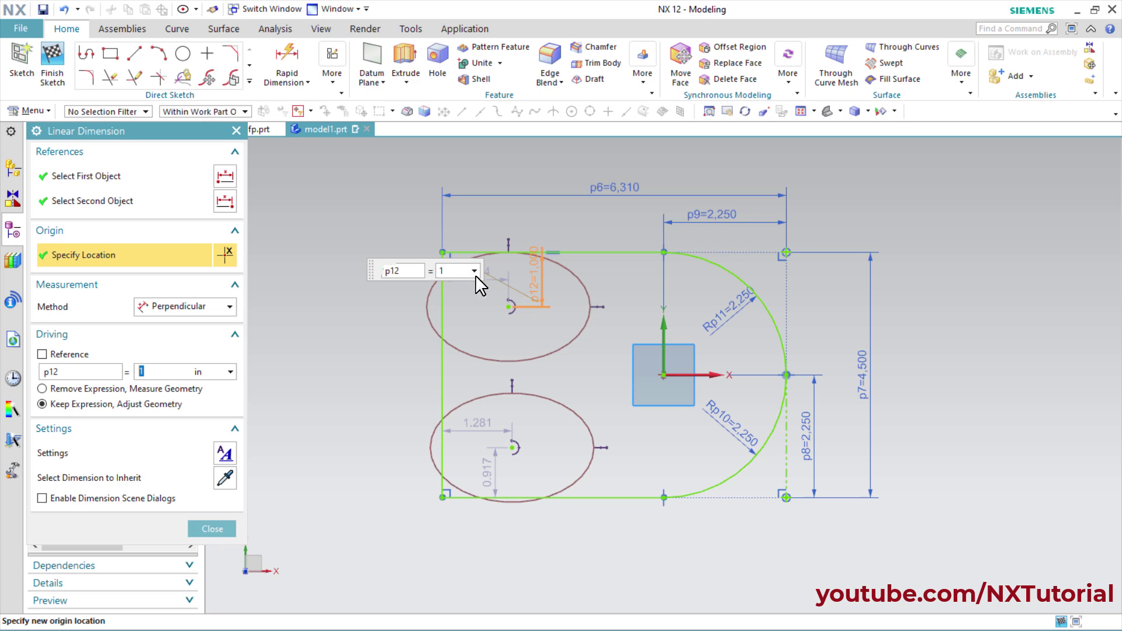
{"action": "left_click", "coordinate": [377, 327]}
{"action": "middle_click", "coordinate": [368, 380]}
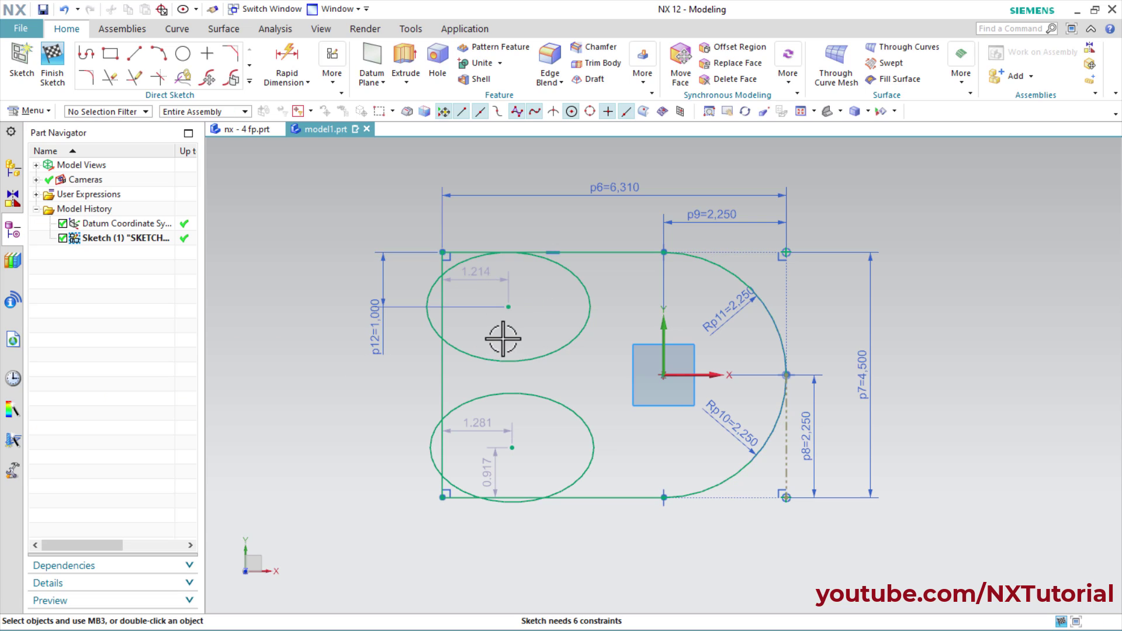
{"action": "double_click", "coordinate": [472, 273]}
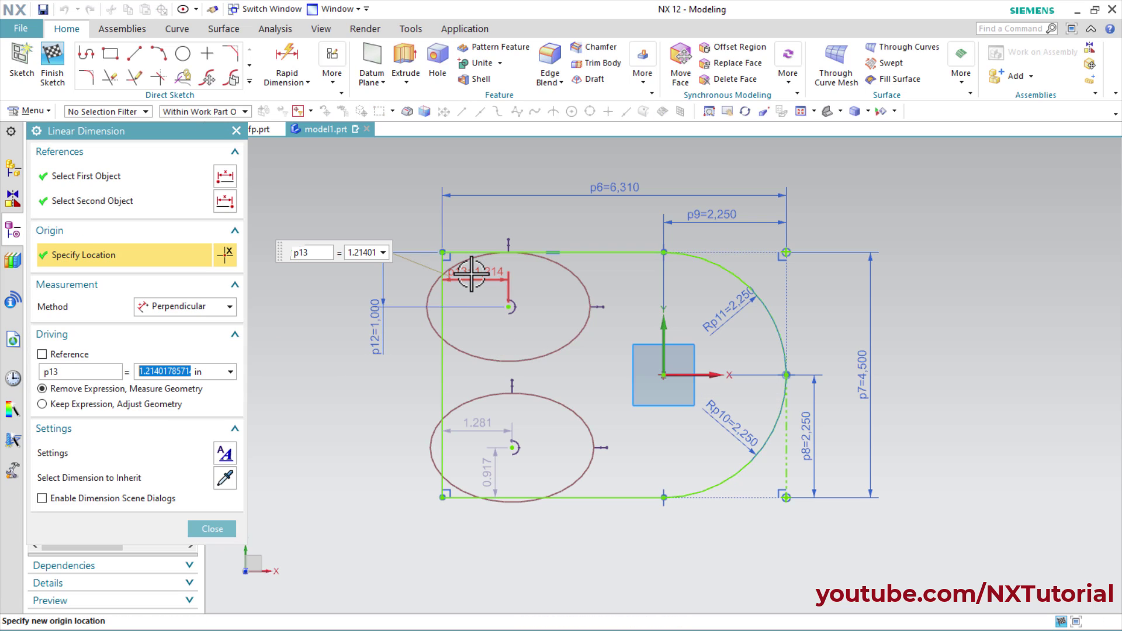
{"action": "type", "text": "1.5"}
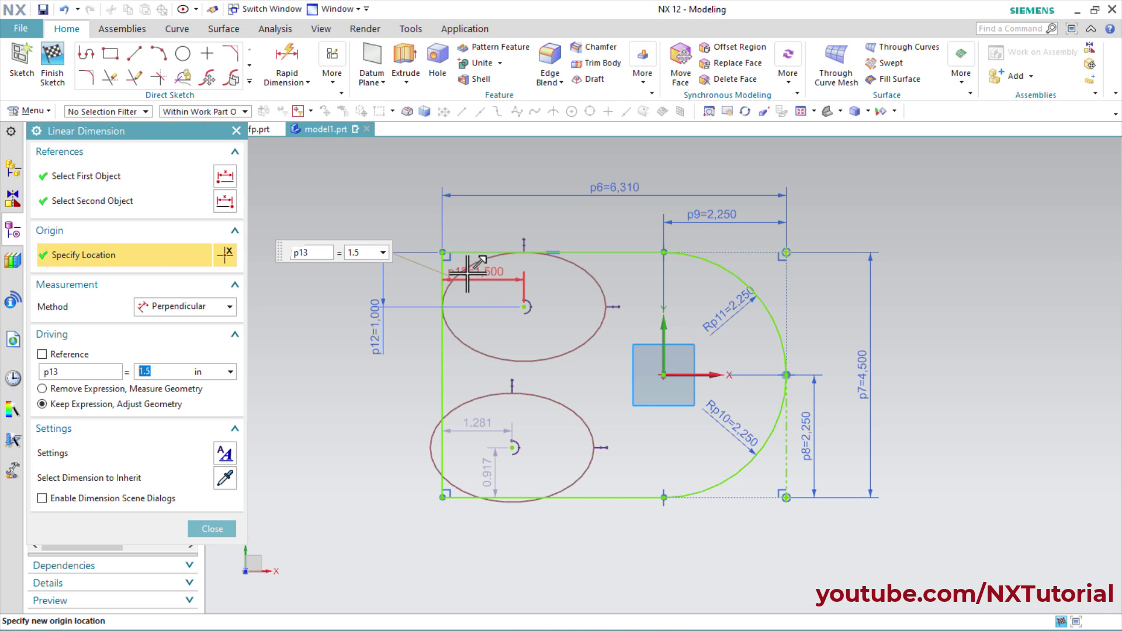
{"action": "middle_click", "coordinate": [384, 392]}
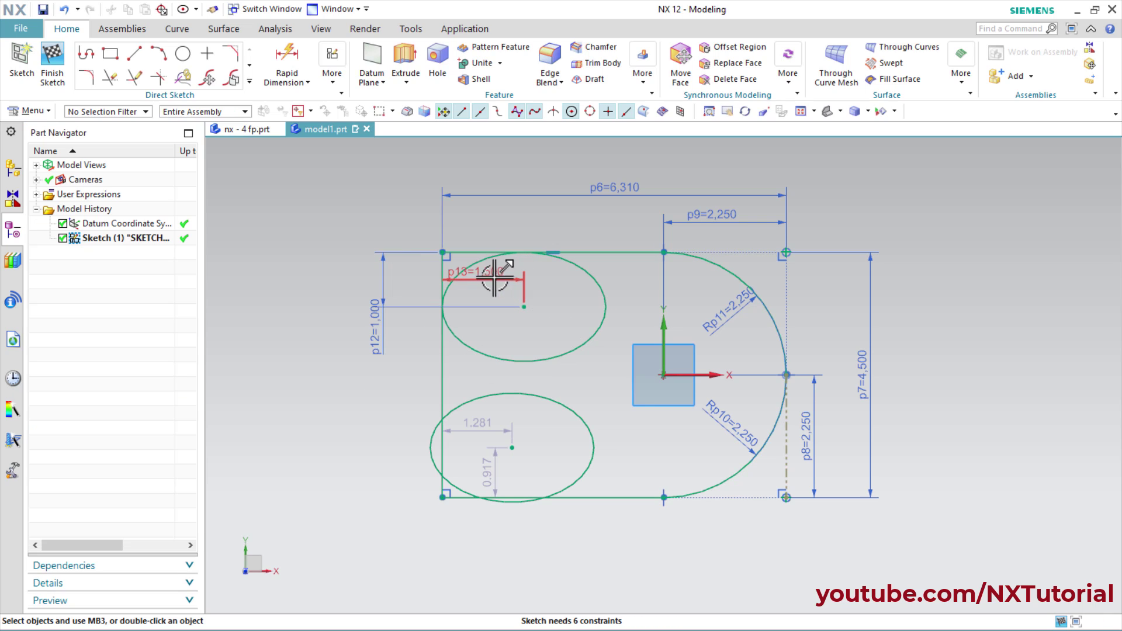
{"action": "left_click_drag", "start_coordinate": [501, 280], "coordinate": [490, 220]}
{"action": "left_click_drag", "start_coordinate": [375, 328], "coordinate": [414, 285]}
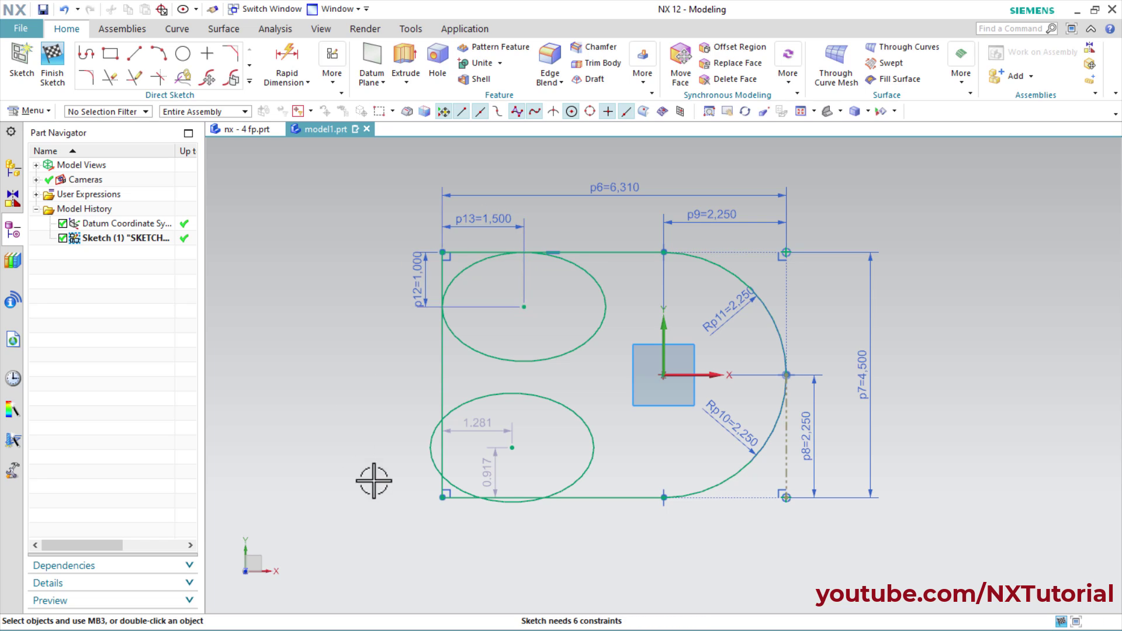
- Dimension the lower ellipse centre 1.5 from the left edge and 1 (p15) from the bottom
{"action": "double_click", "coordinate": [478, 421]}
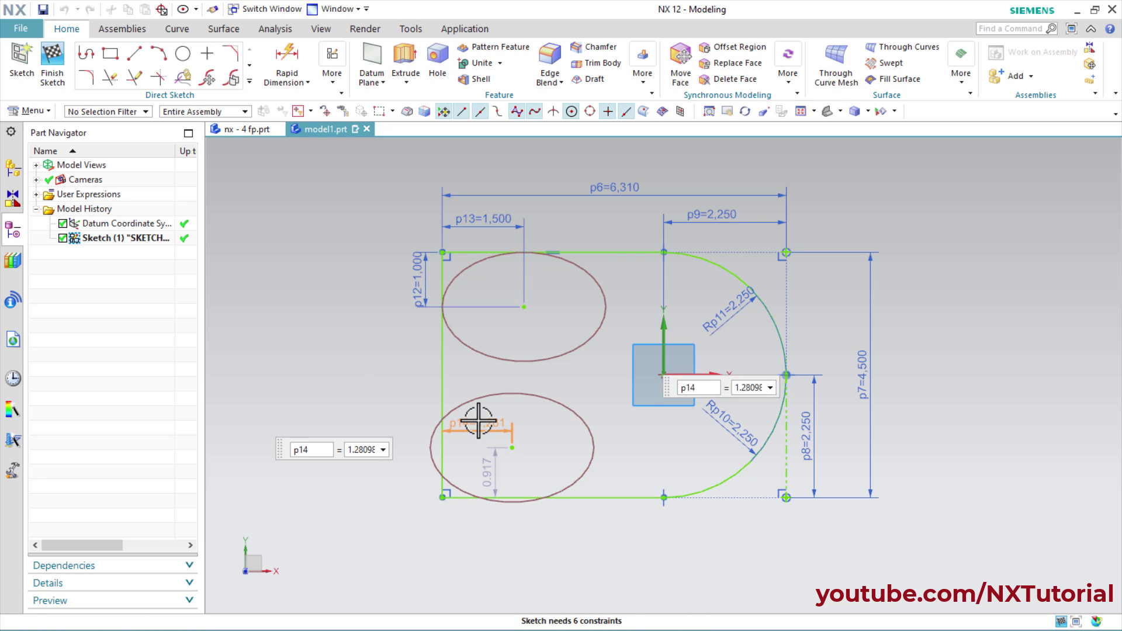
{"action": "type", "text": "1.5"}
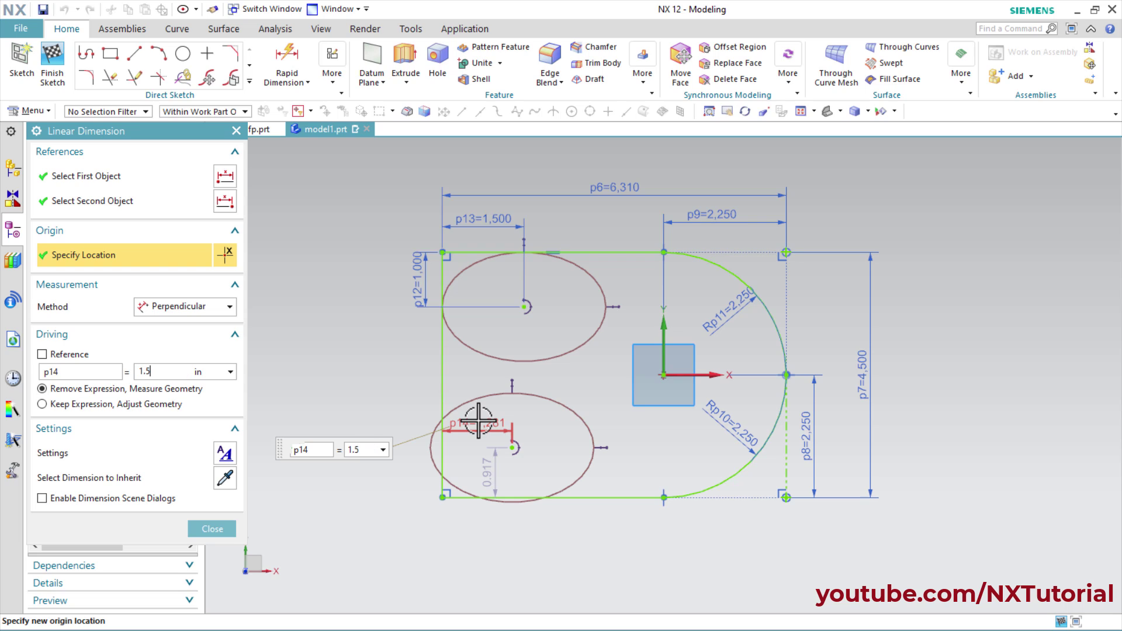
{"action": "key", "text": "Return"}
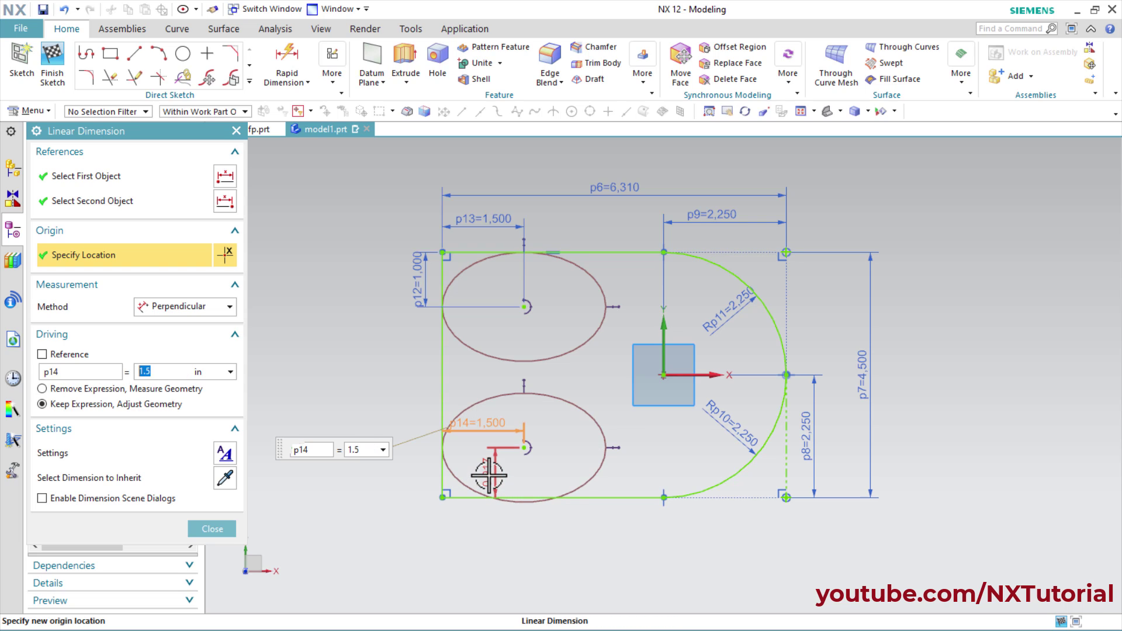
{"action": "left_click", "coordinate": [489, 476]}
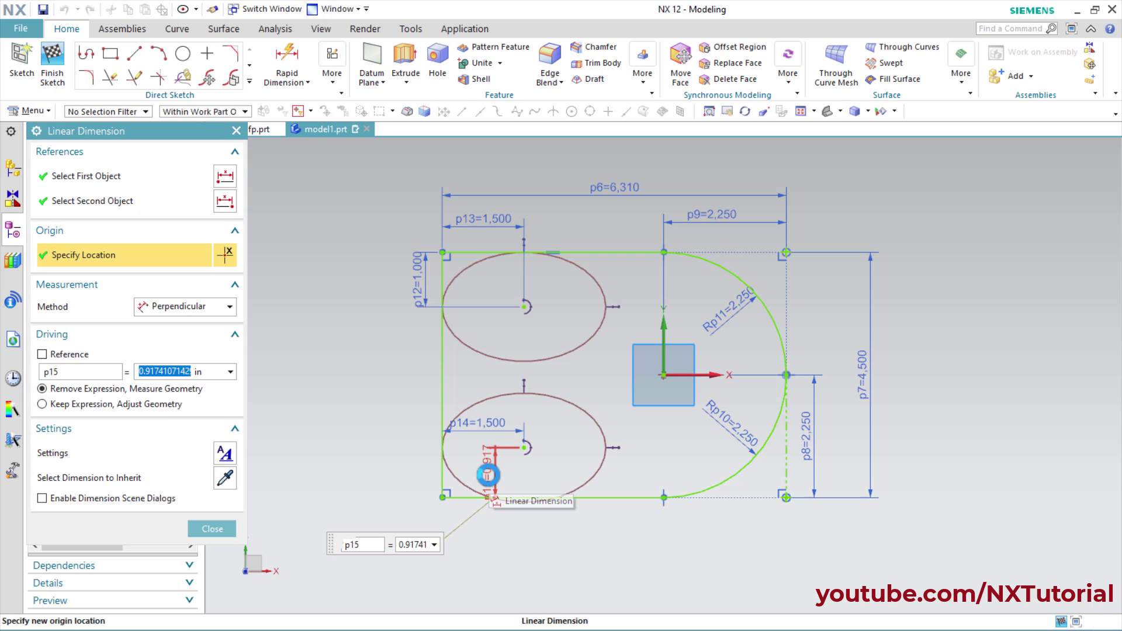
{"action": "type", "text": "1"}
{"action": "key", "text": "Return"}
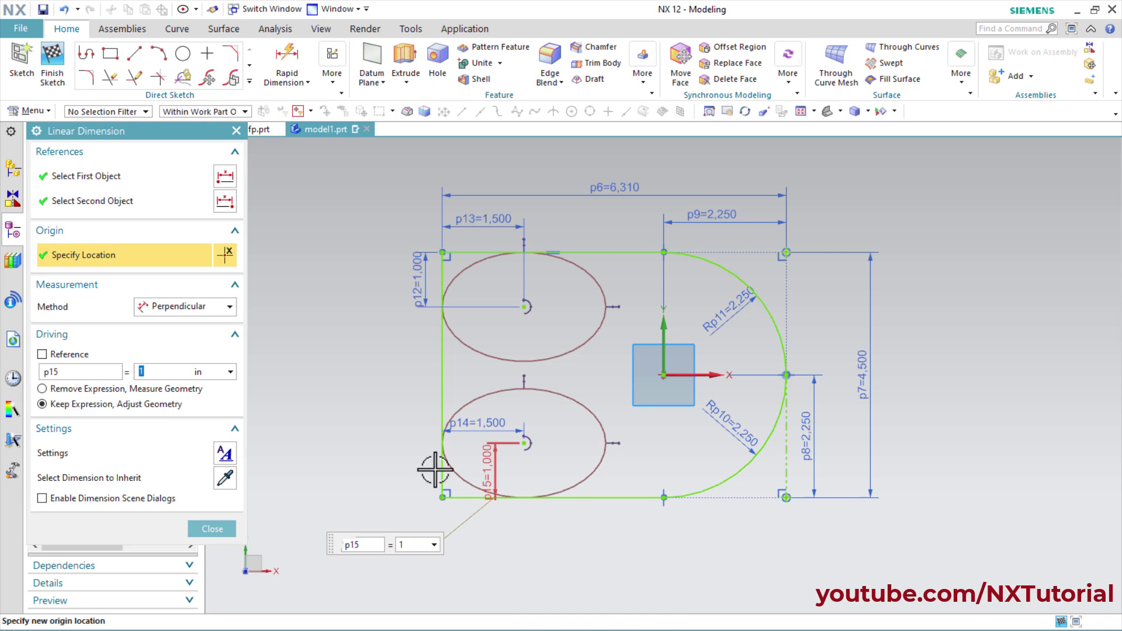
{"action": "middle_click", "coordinate": [381, 446]}
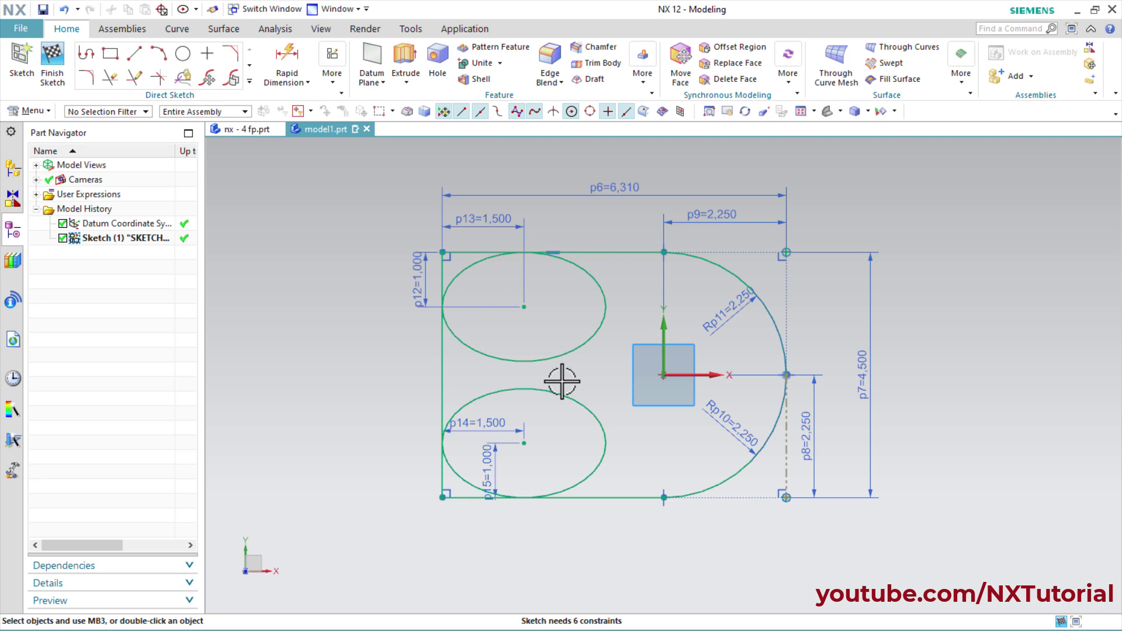
- Quick Trim both ellipses and the left corner line pieces into elliptical corner arcs
{"action": "left_click", "coordinate": [110, 82]}
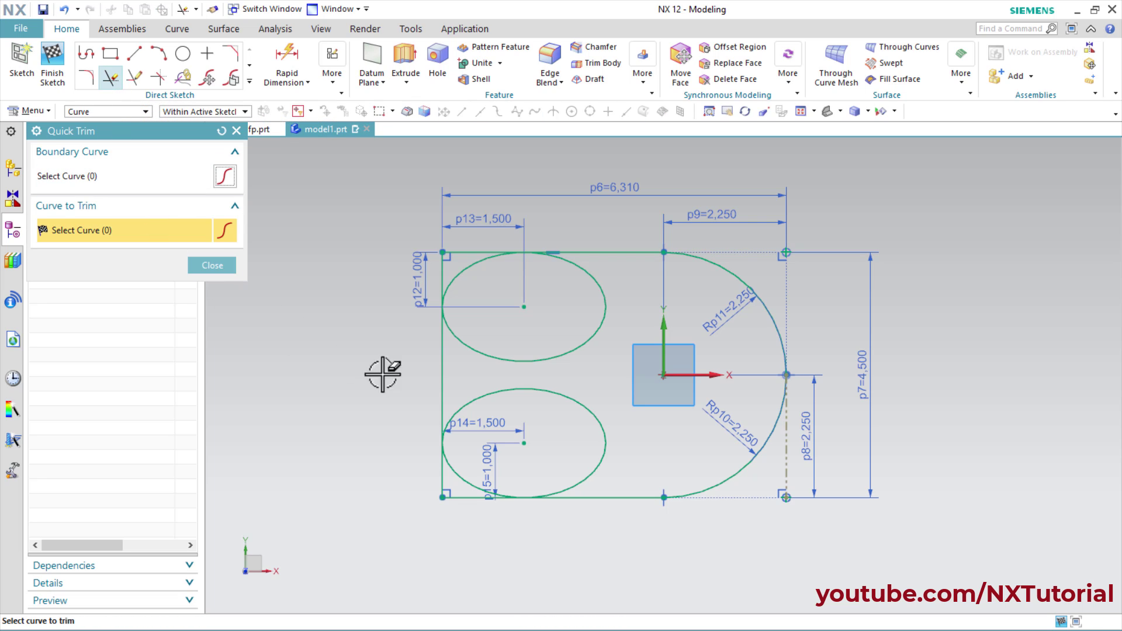
{"action": "left_click", "coordinate": [551, 358]}
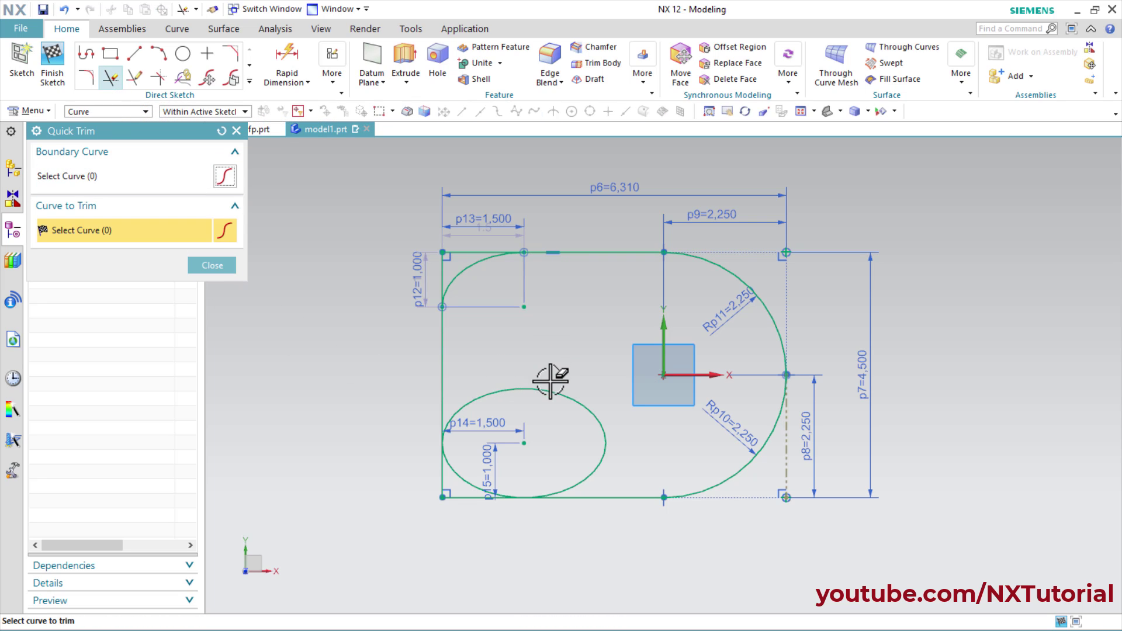
{"action": "left_click", "coordinate": [550, 383]}
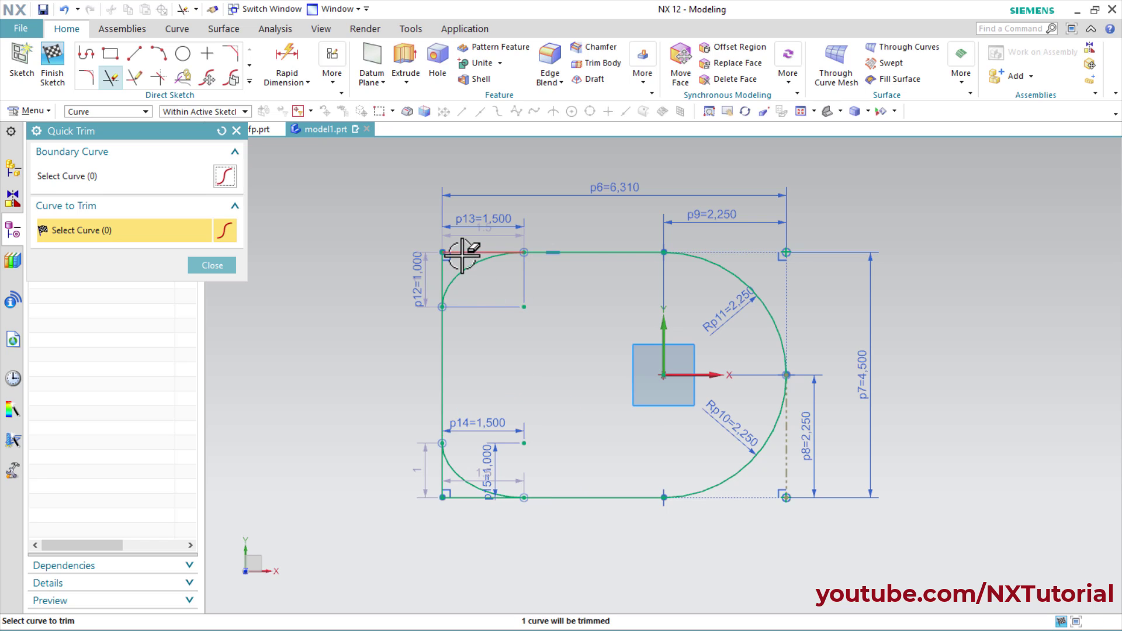
{"action": "left_click", "coordinate": [462, 254]}
{"action": "left_click", "coordinate": [443, 272]}
{"action": "left_click", "coordinate": [443, 471]}
{"action": "left_click", "coordinate": [467, 497]}
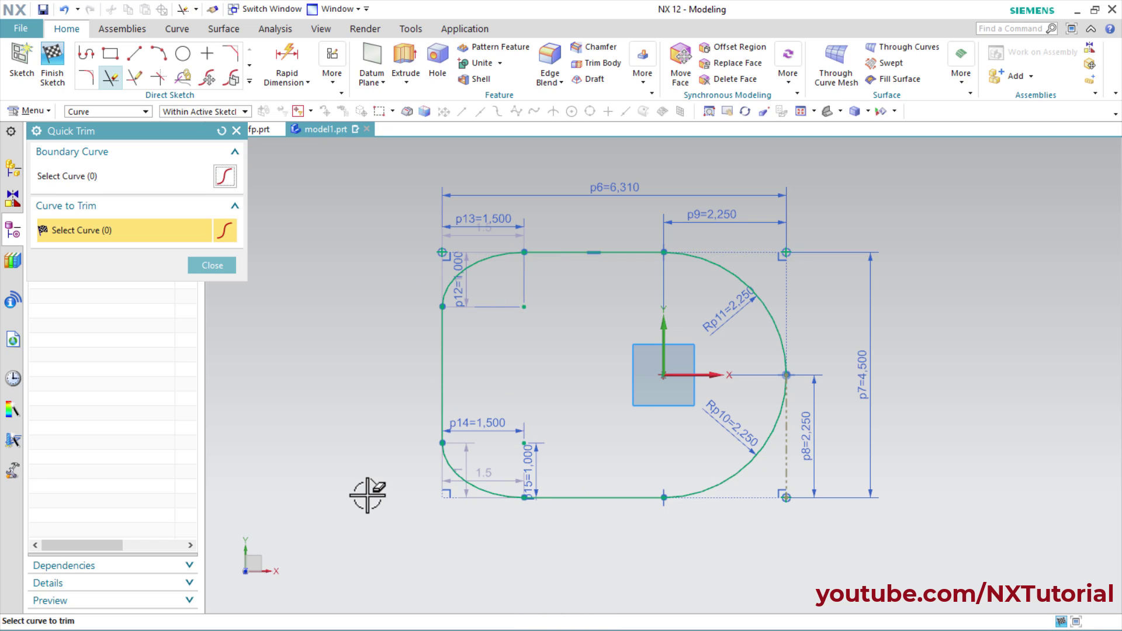
{"action": "key", "text": "Escape"}
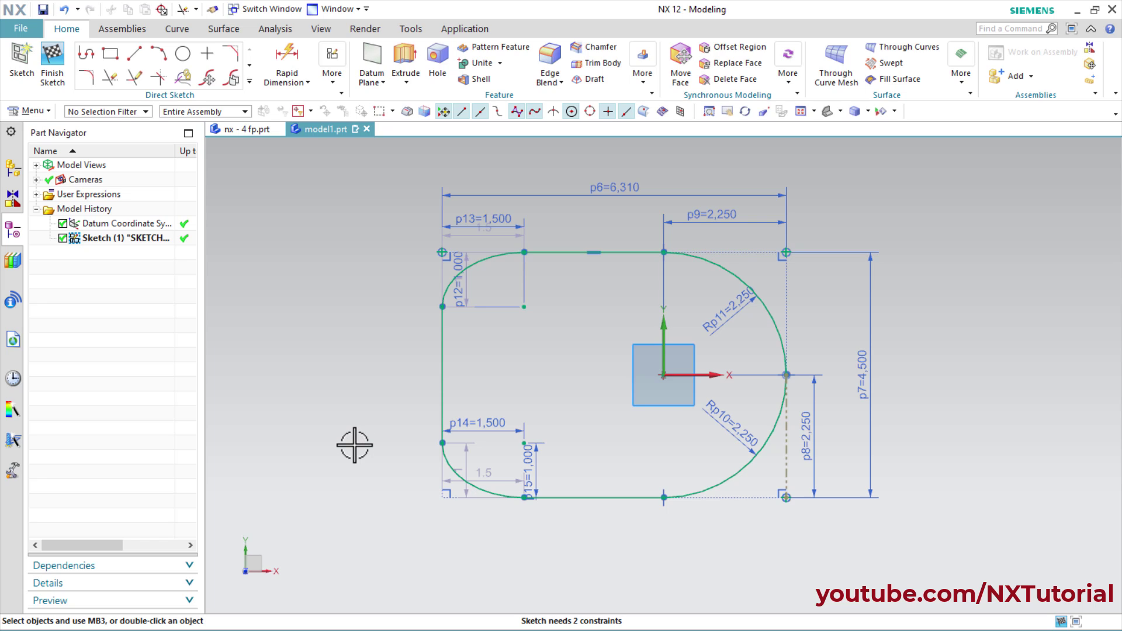
- Finish Sketch (1), the closed rounded outline, and bring NX back in front of the PDF
{"action": "right_click", "coordinate": [352, 360]}
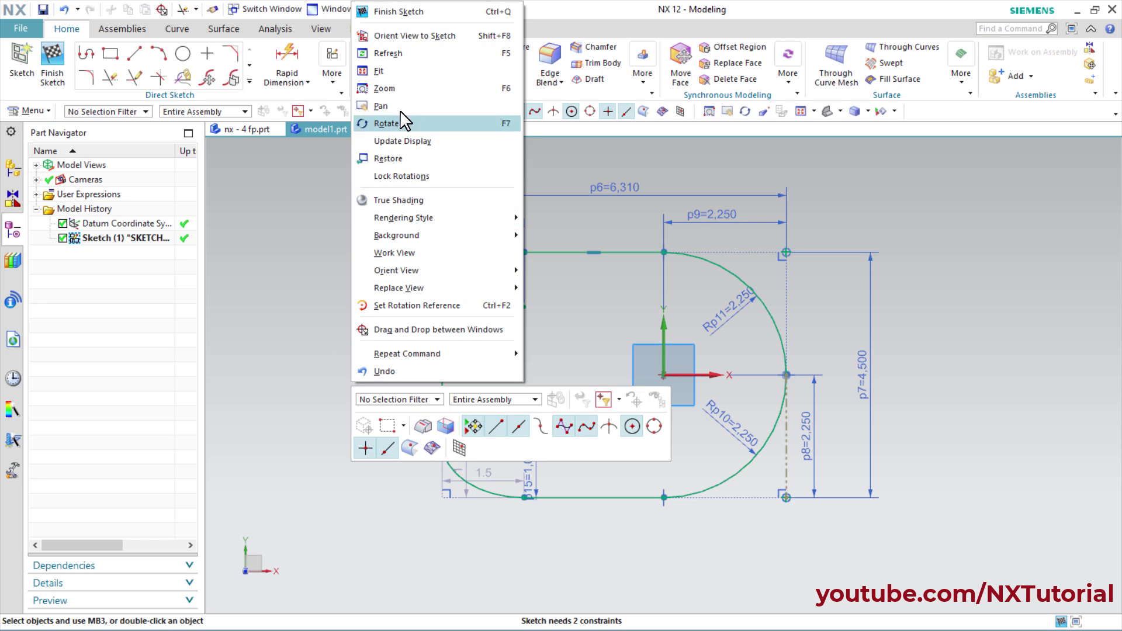
{"action": "left_click", "coordinate": [402, 11]}
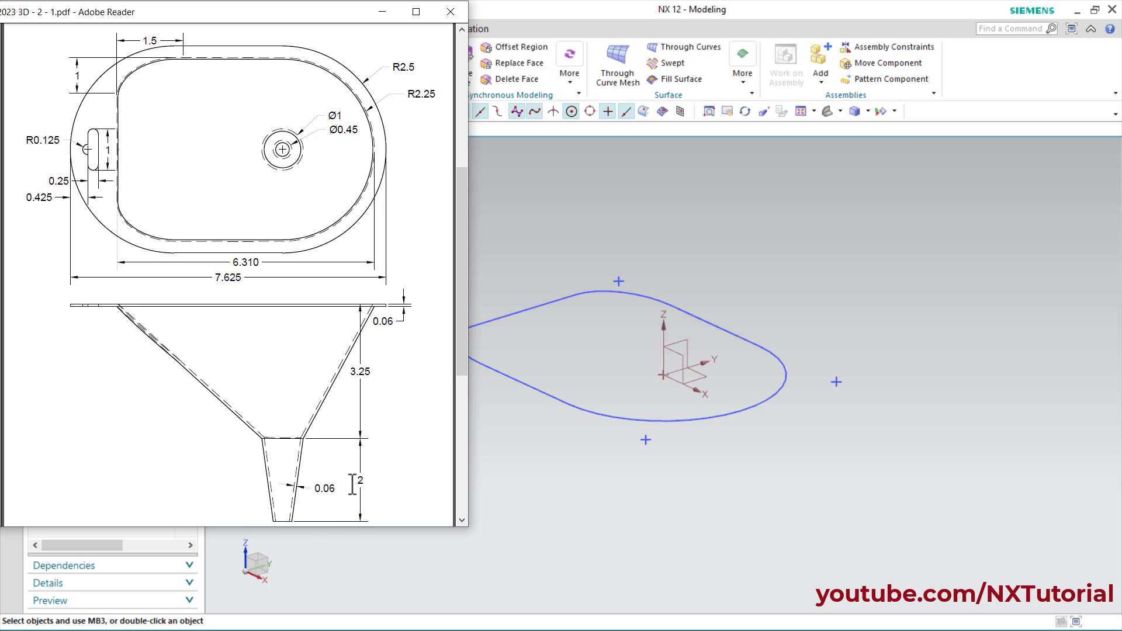
{"action": "left_click", "coordinate": [588, 452]}
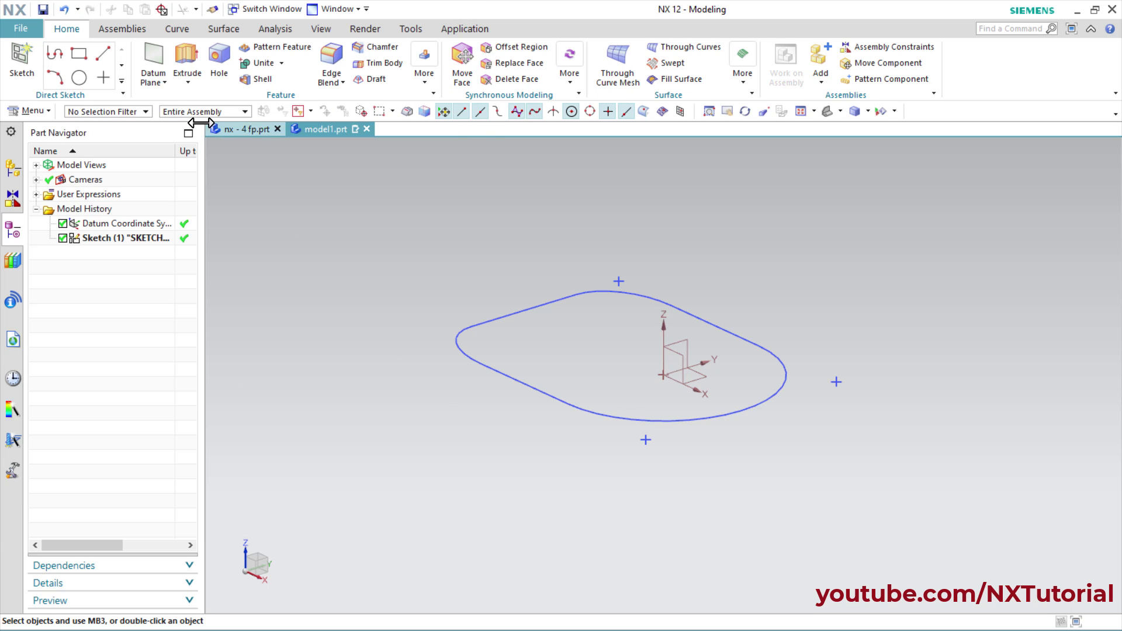
- Create a datum plane offset 3.25 in below the XY plane
{"action": "left_click", "coordinate": [162, 84]}
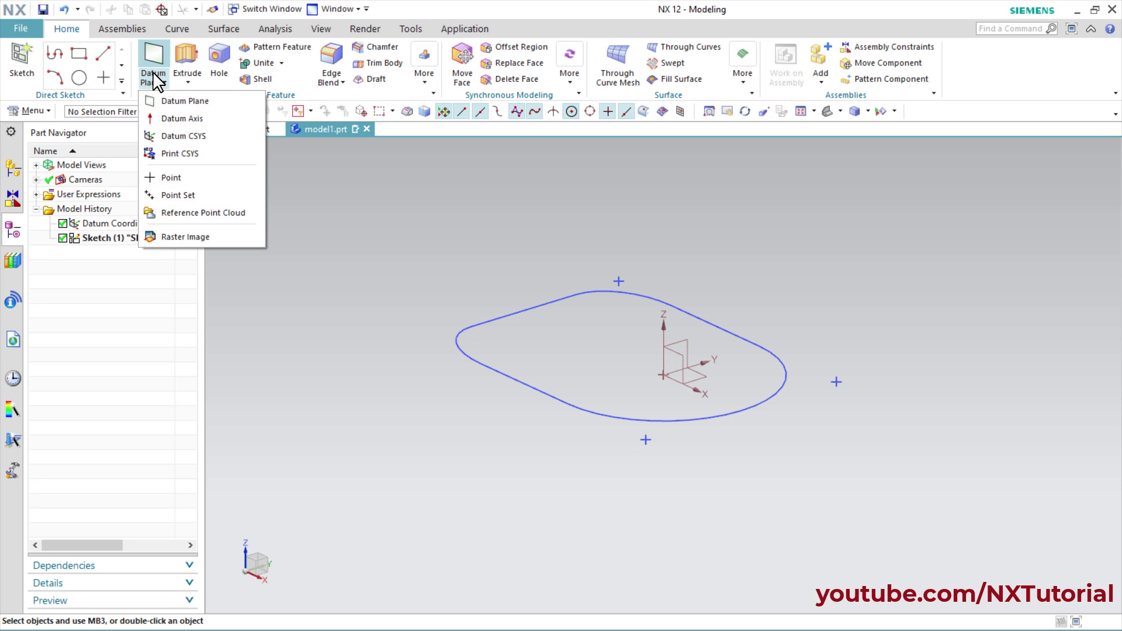
{"action": "left_click", "coordinate": [174, 104]}
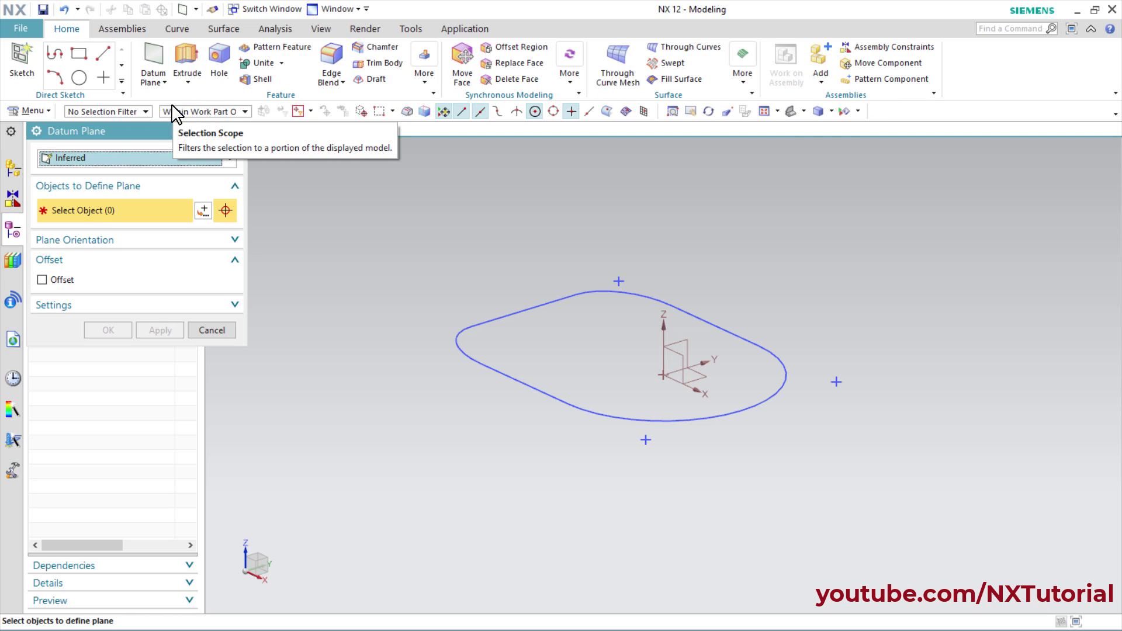
{"action": "left_click", "coordinate": [705, 378]}
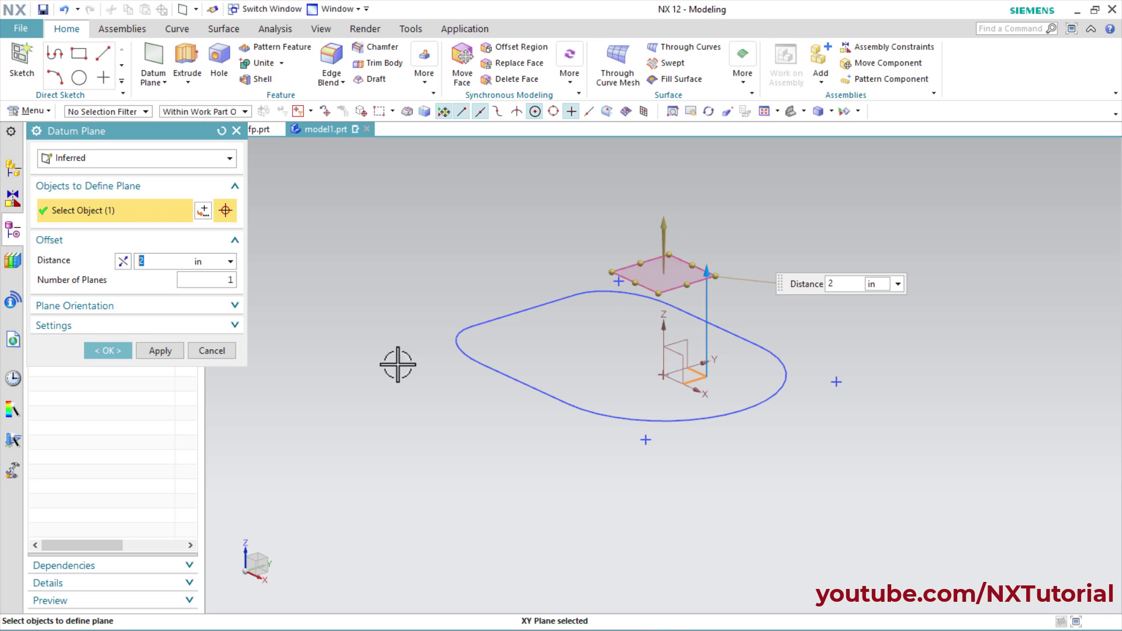
{"action": "left_click", "coordinate": [123, 261]}
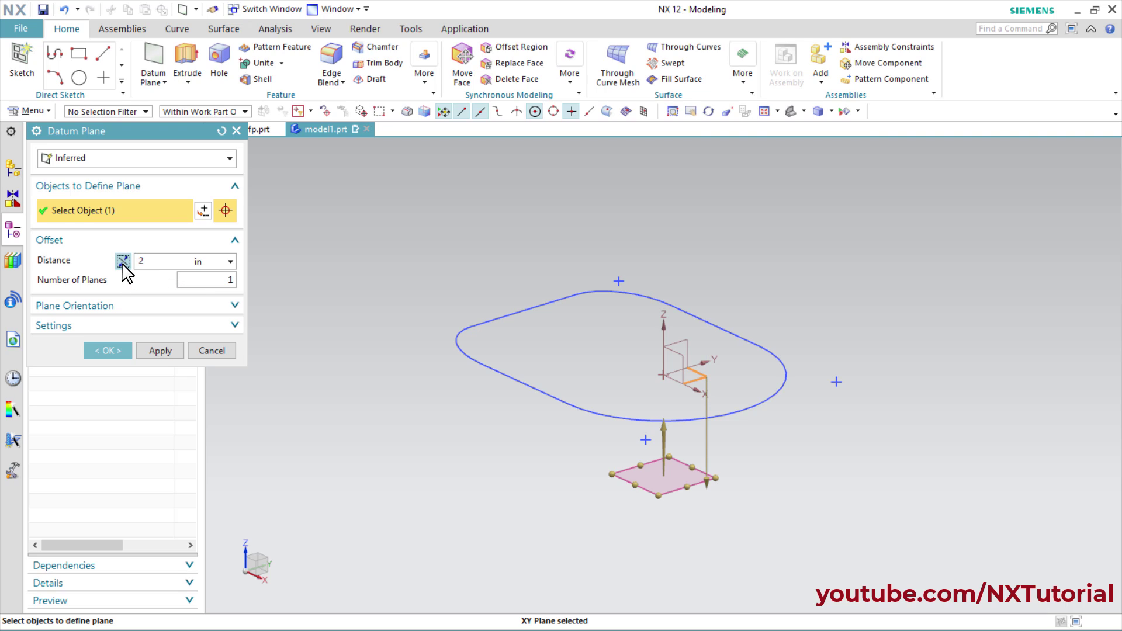
{"action": "left_click", "coordinate": [158, 264]}
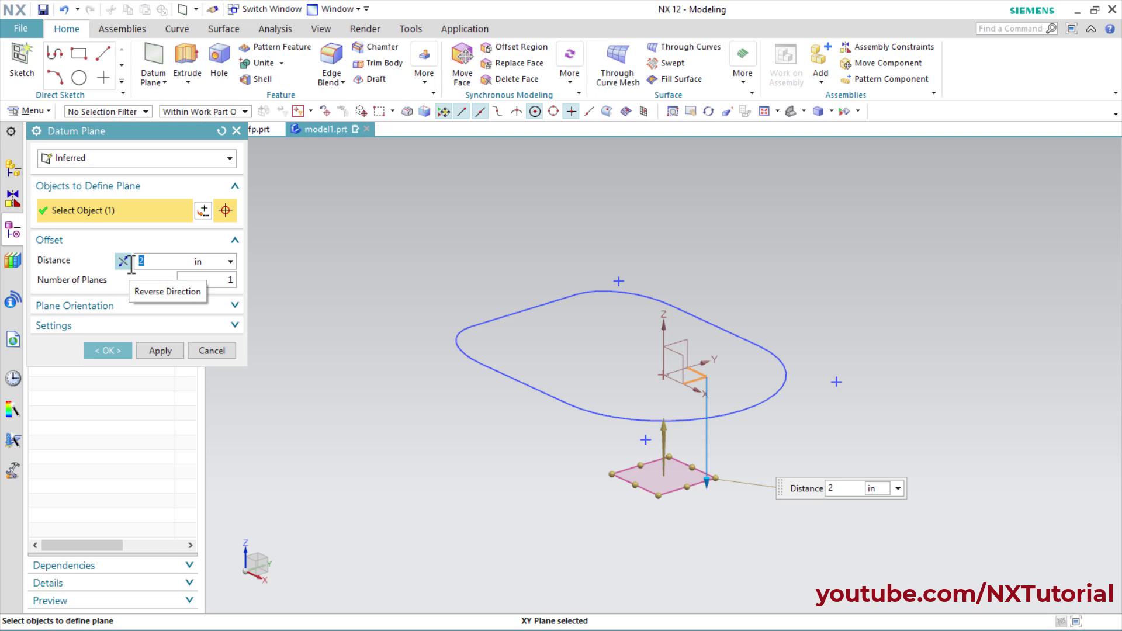
{"action": "type", "text": "3.25"}
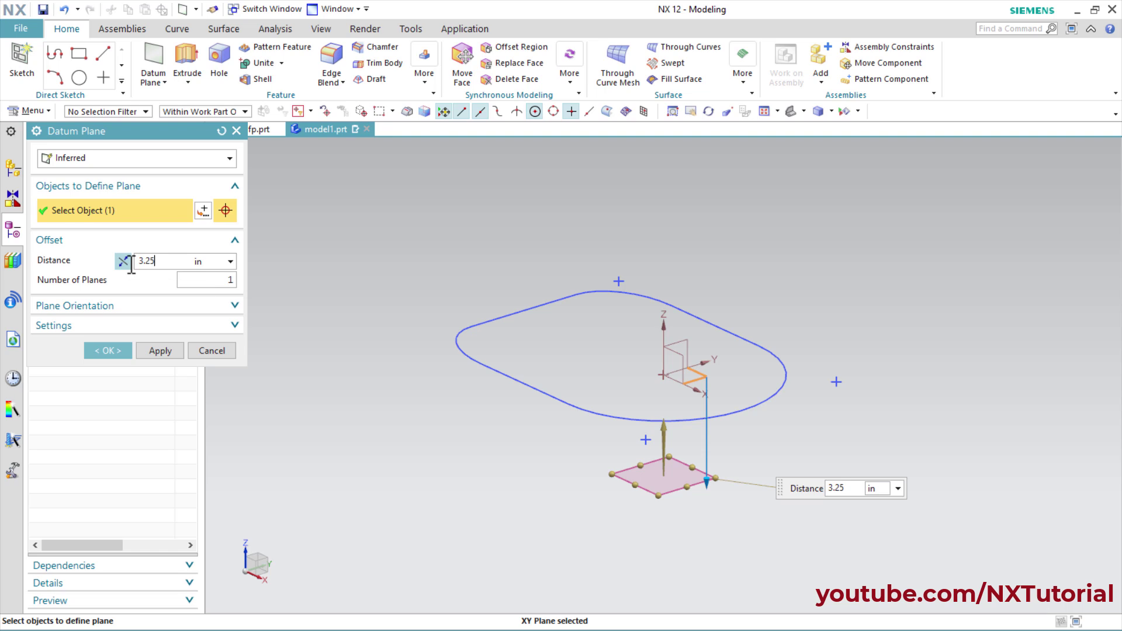
{"action": "key", "text": "Return"}
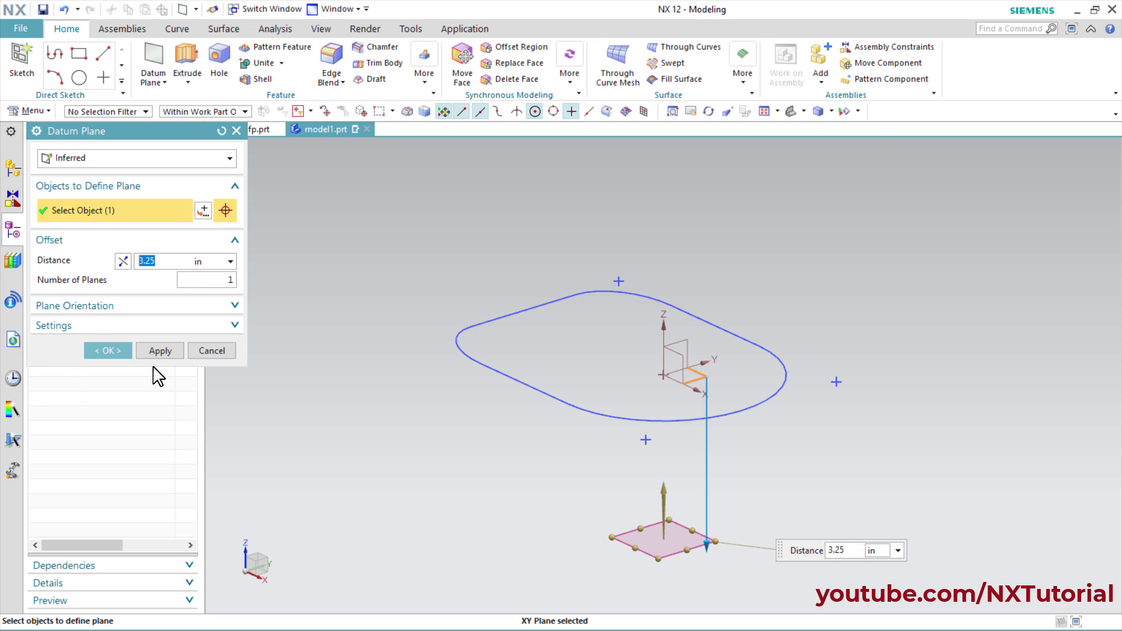
{"action": "left_click", "coordinate": [161, 350]}
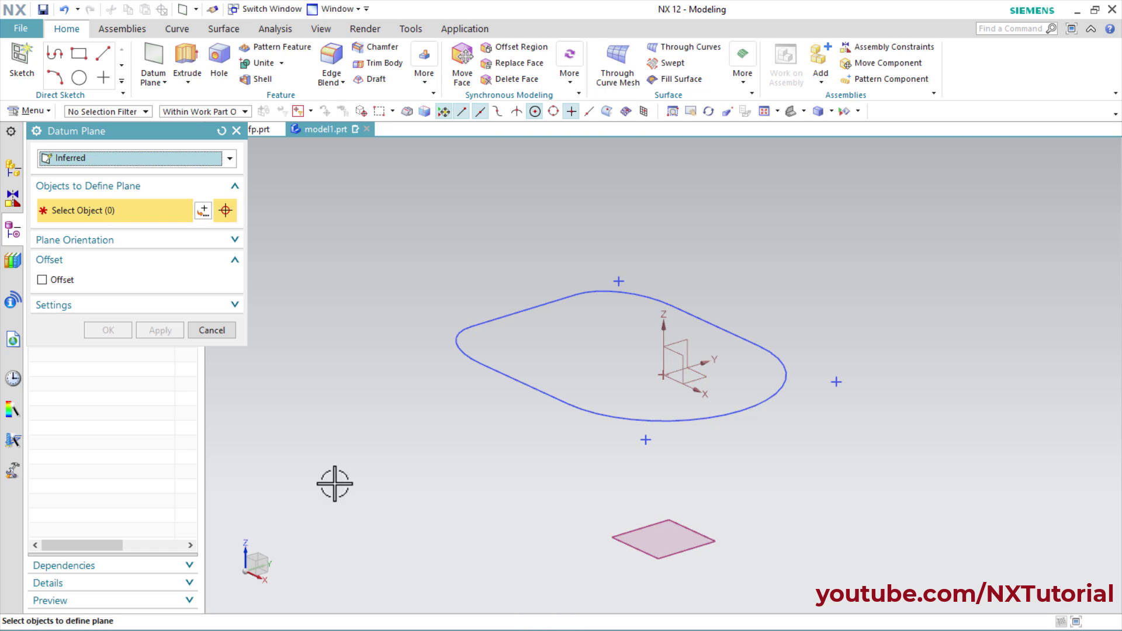
- Add a second datum plane offset 2 in below the new 3.25 in plane
{"action": "left_click", "coordinate": [638, 551]}
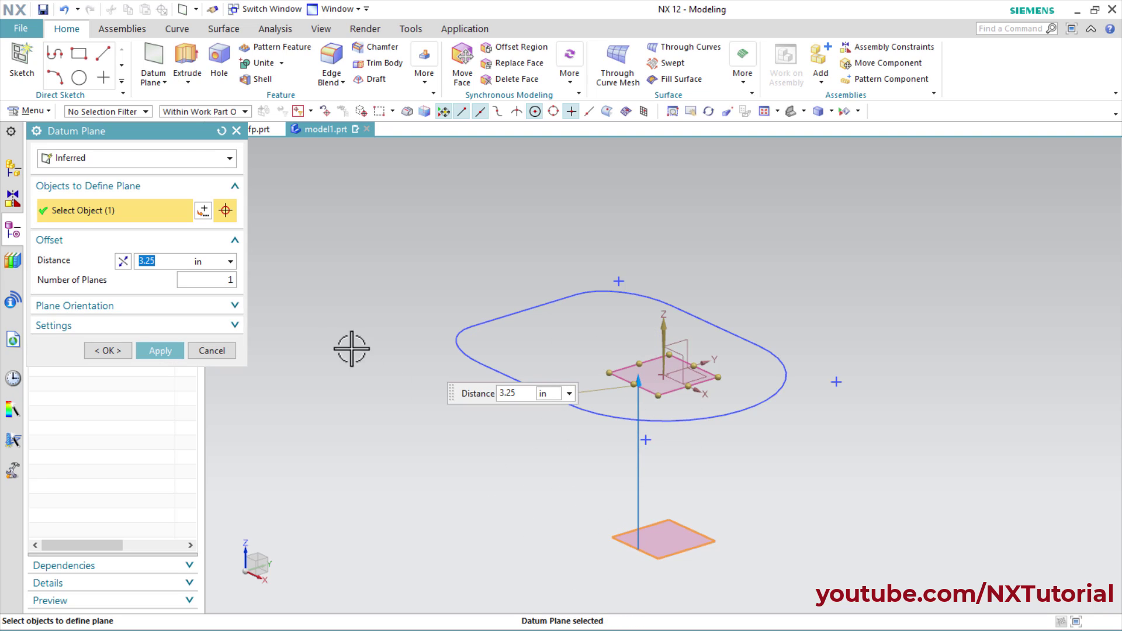
{"action": "left_click", "coordinate": [123, 263]}
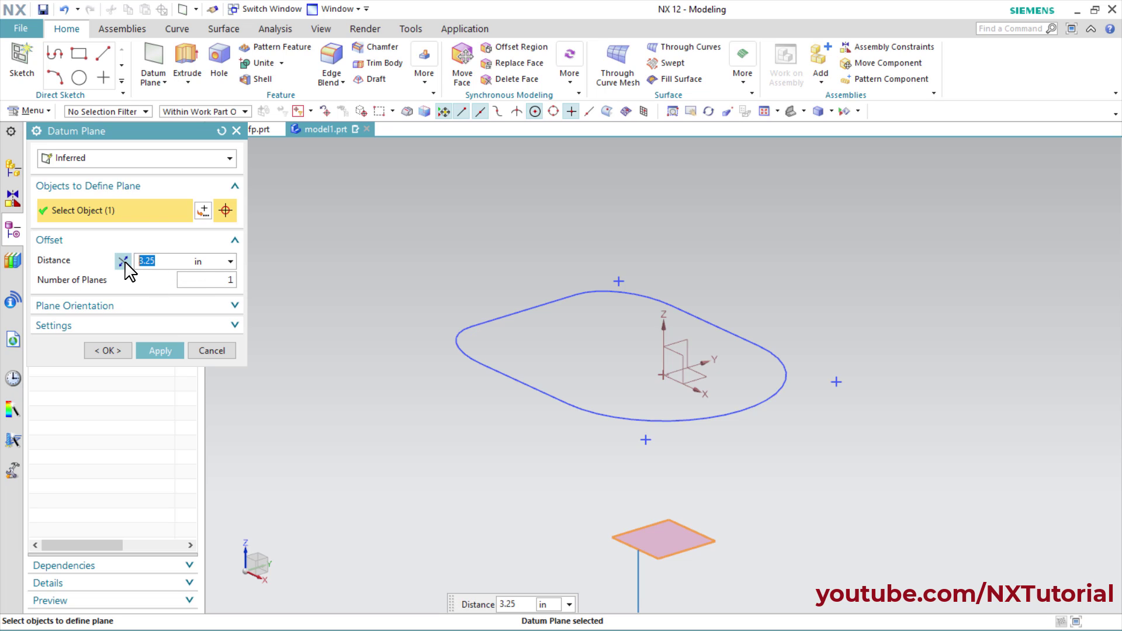
{"action": "type", "text": "2"}
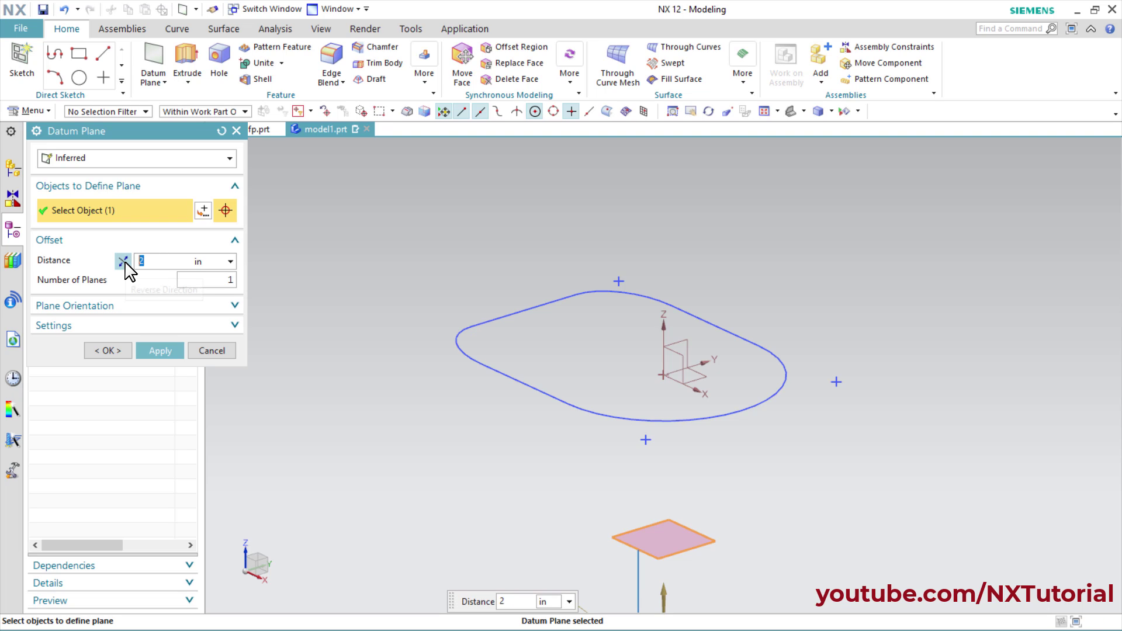
{"action": "left_click", "coordinate": [109, 351]}
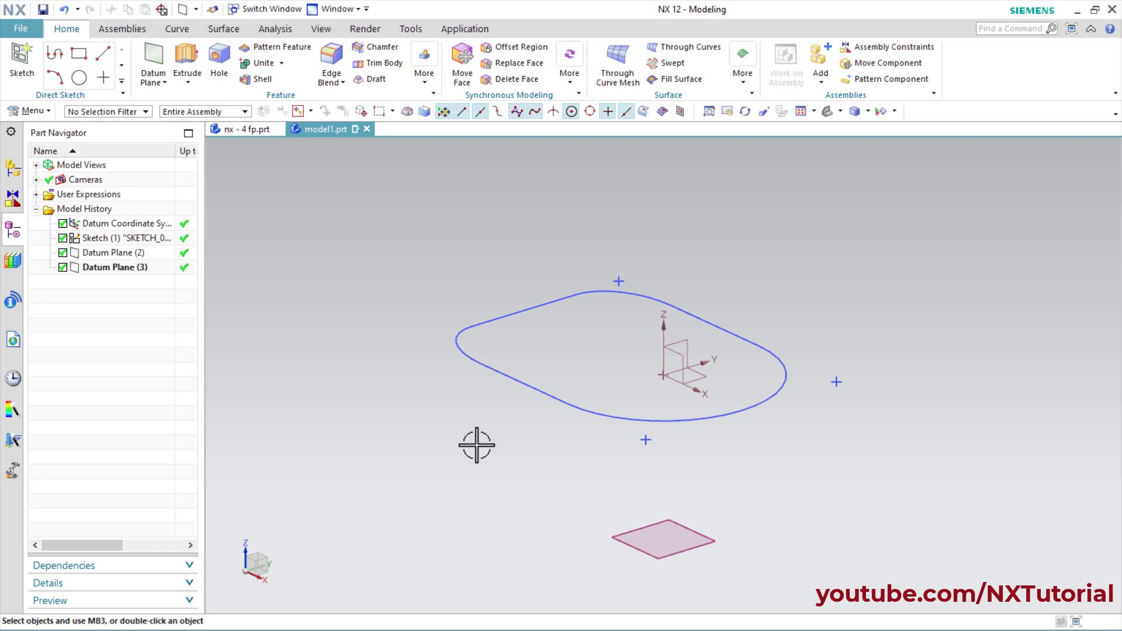
{"action": "scroll", "coordinate": [475, 443], "scroll_direction": "down", "scroll_amount": 3}
{"action": "scroll", "coordinate": [581, 454], "scroll_direction": "up", "scroll_amount": 3}
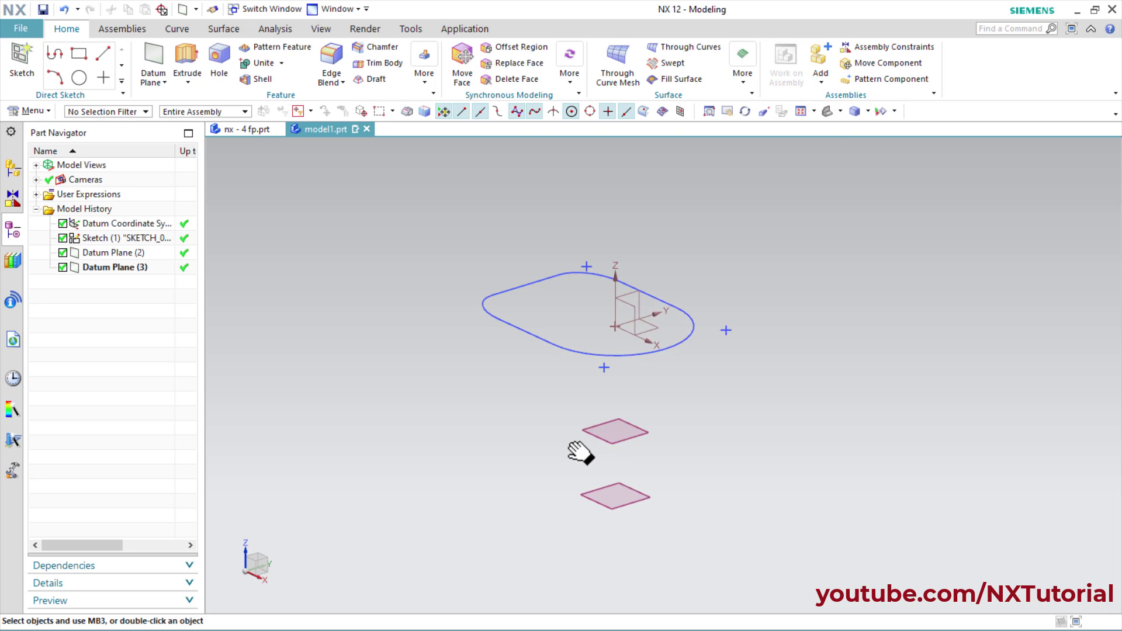
{"action": "scroll", "coordinate": [556, 381], "scroll_direction": "up", "scroll_amount": 3}
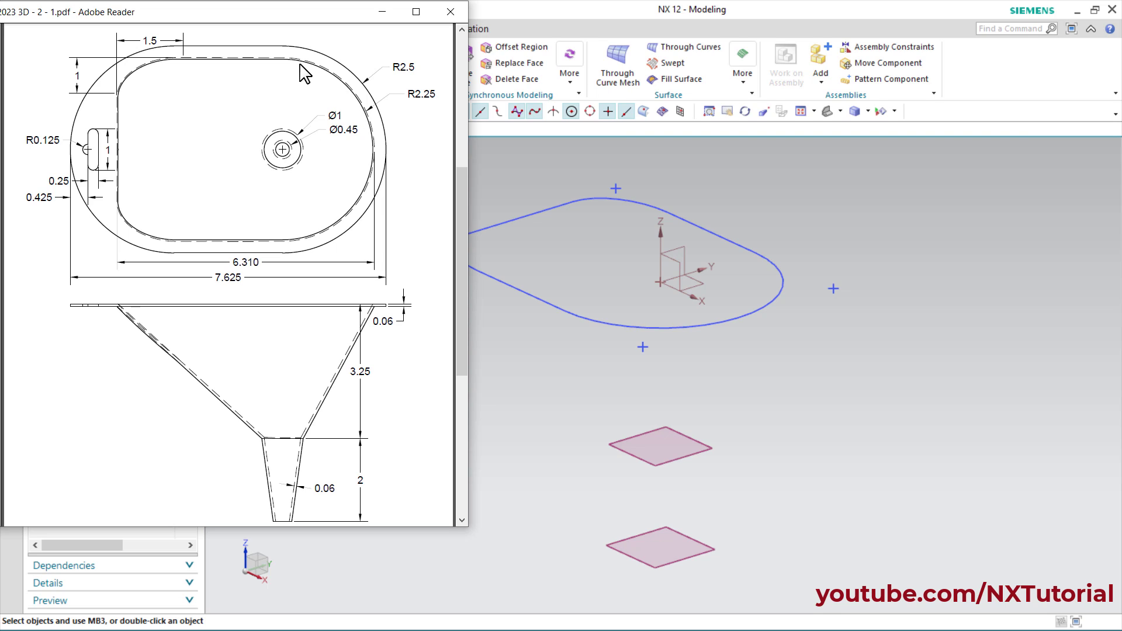
{"action": "left_click", "coordinate": [547, 359]}
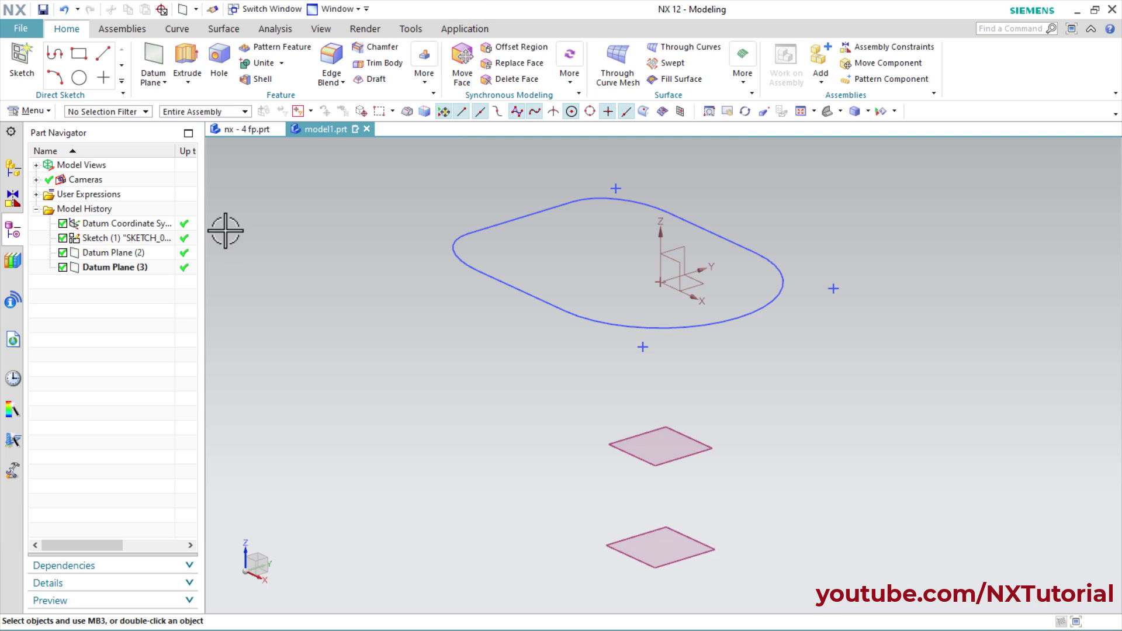
- On Datum Plane (2), sketch a Ø1 circle centred on the sketch origin and finish Sketch (4)
{"action": "left_click", "coordinate": [25, 64]}
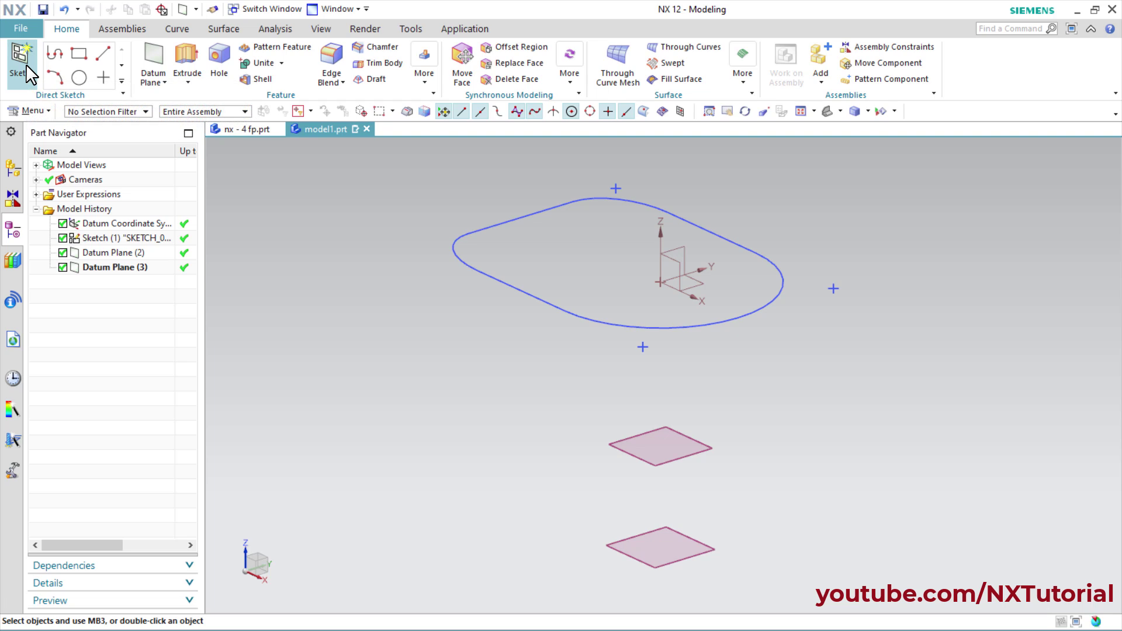
{"action": "left_click", "coordinate": [658, 463]}
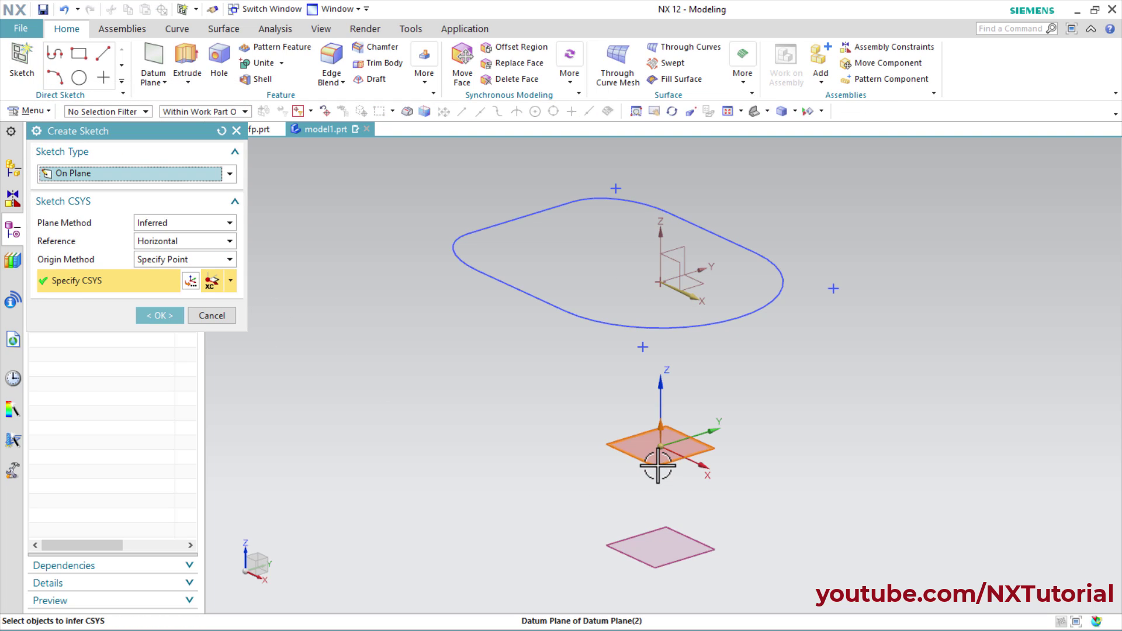
{"action": "middle_click", "coordinate": [547, 431]}
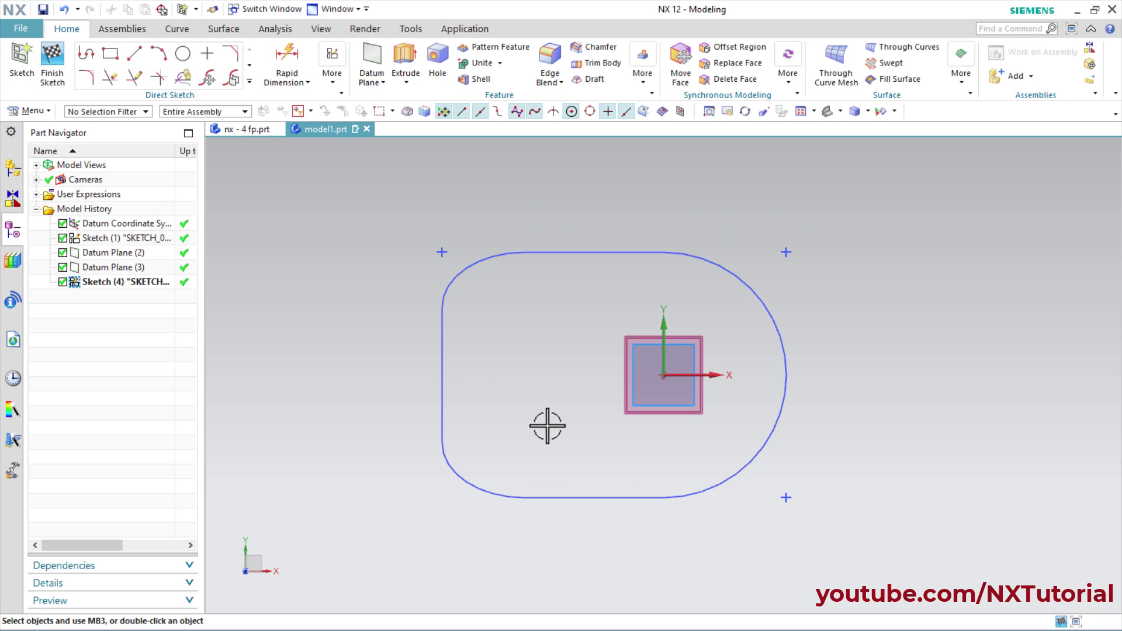
{"action": "left_click", "coordinate": [186, 58]}
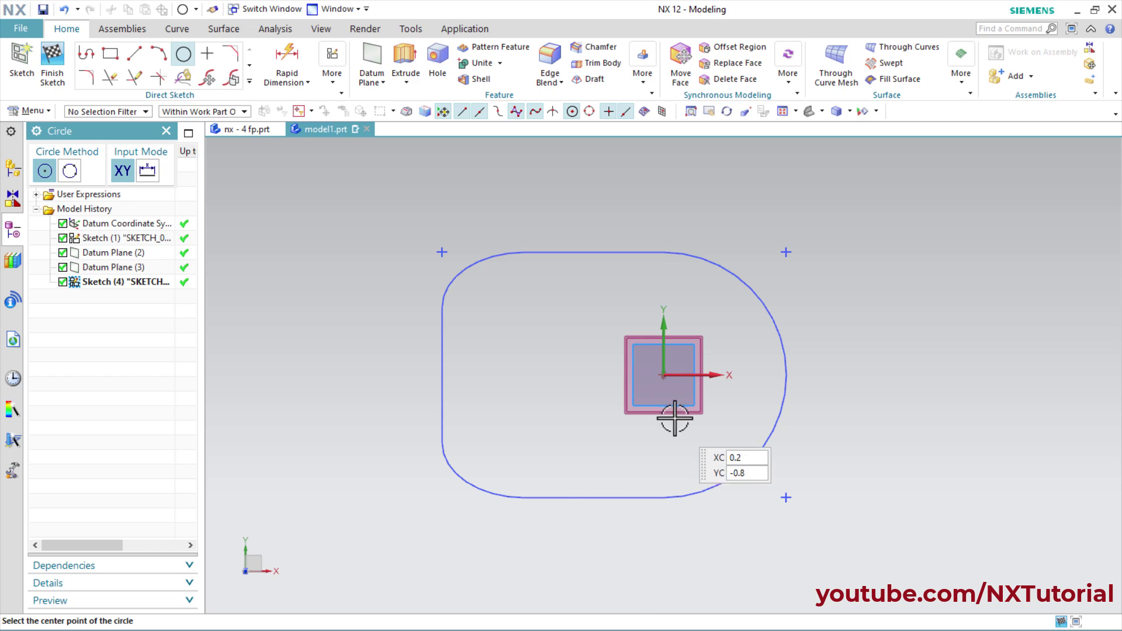
{"action": "left_click", "coordinate": [664, 374]}
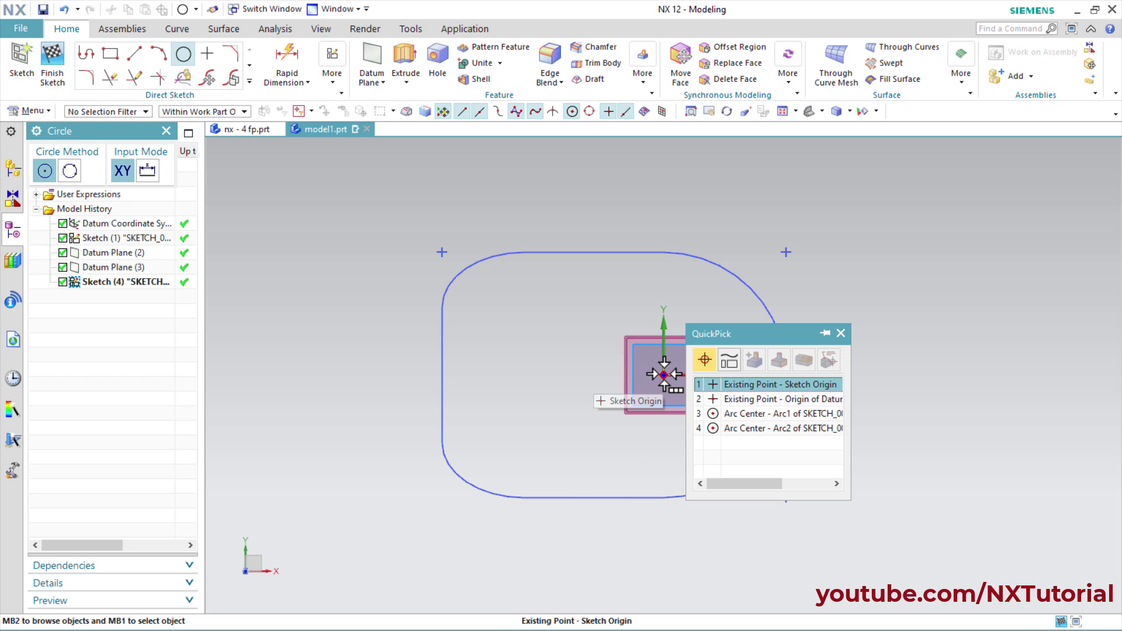
{"action": "left_click", "coordinate": [752, 384]}
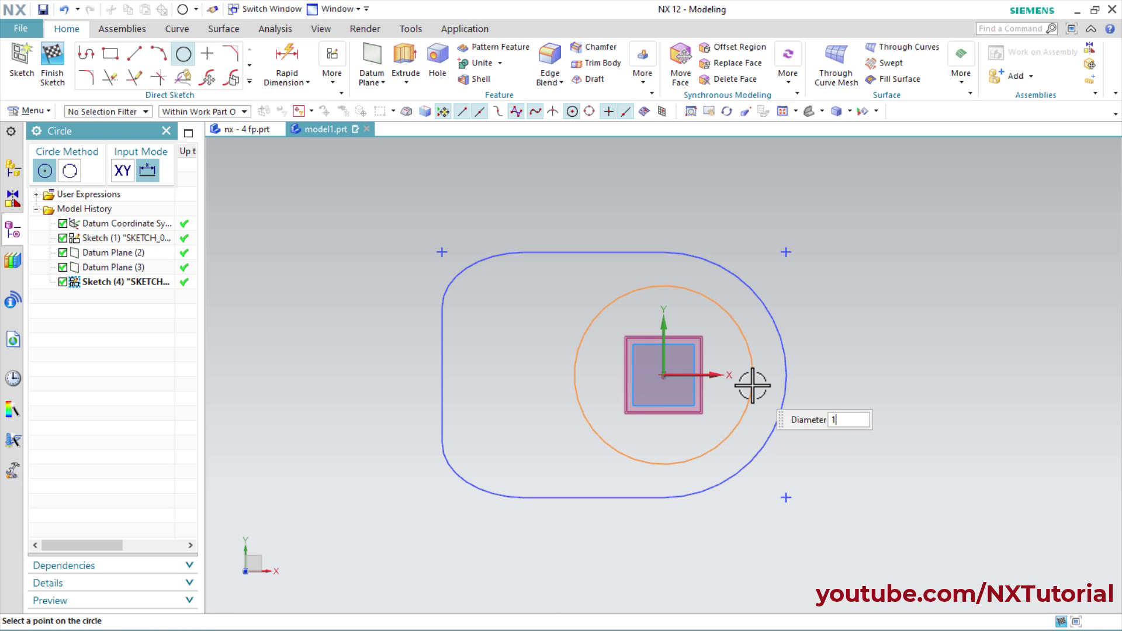
{"action": "key", "text": "Return"}
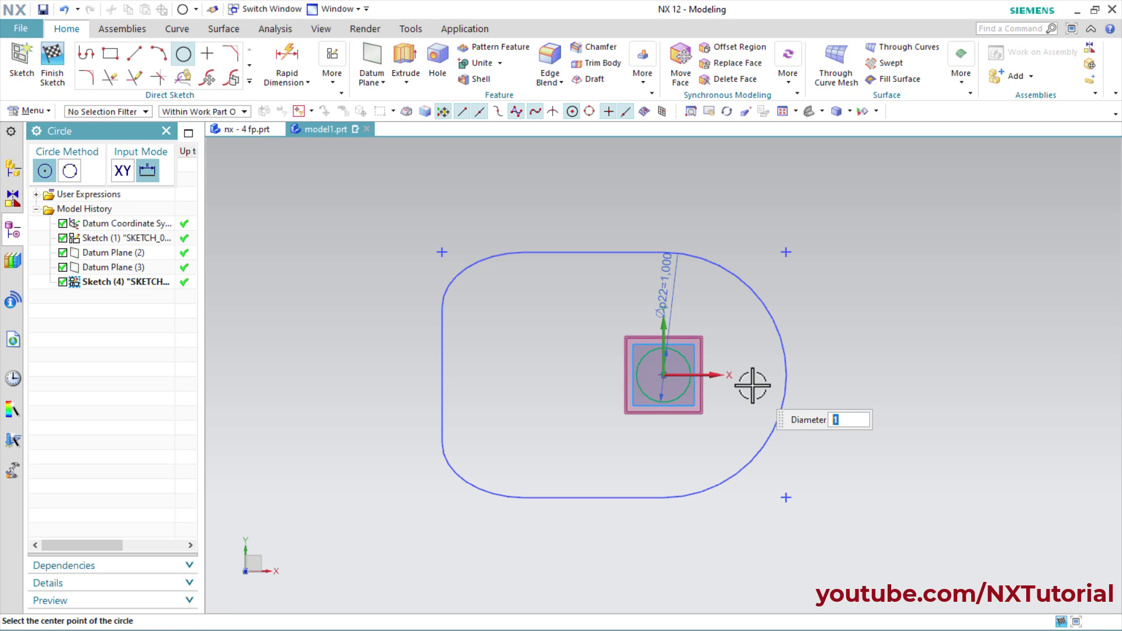
{"action": "key", "text": "Escape"}
{"action": "right_click", "coordinate": [745, 356]}
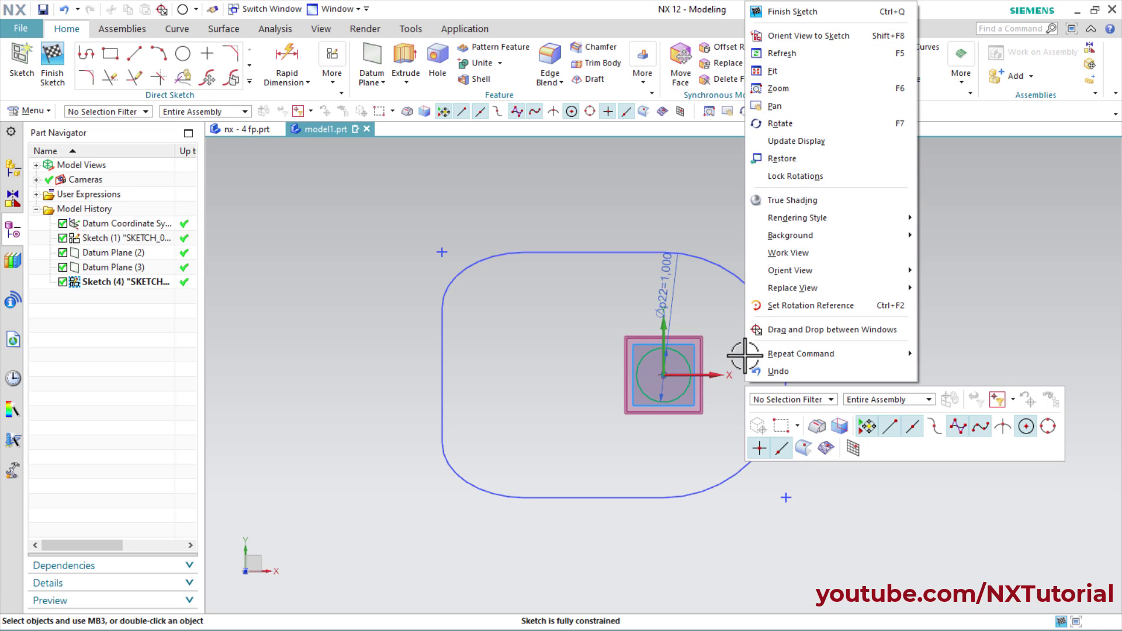
{"action": "left_click", "coordinate": [784, 12]}
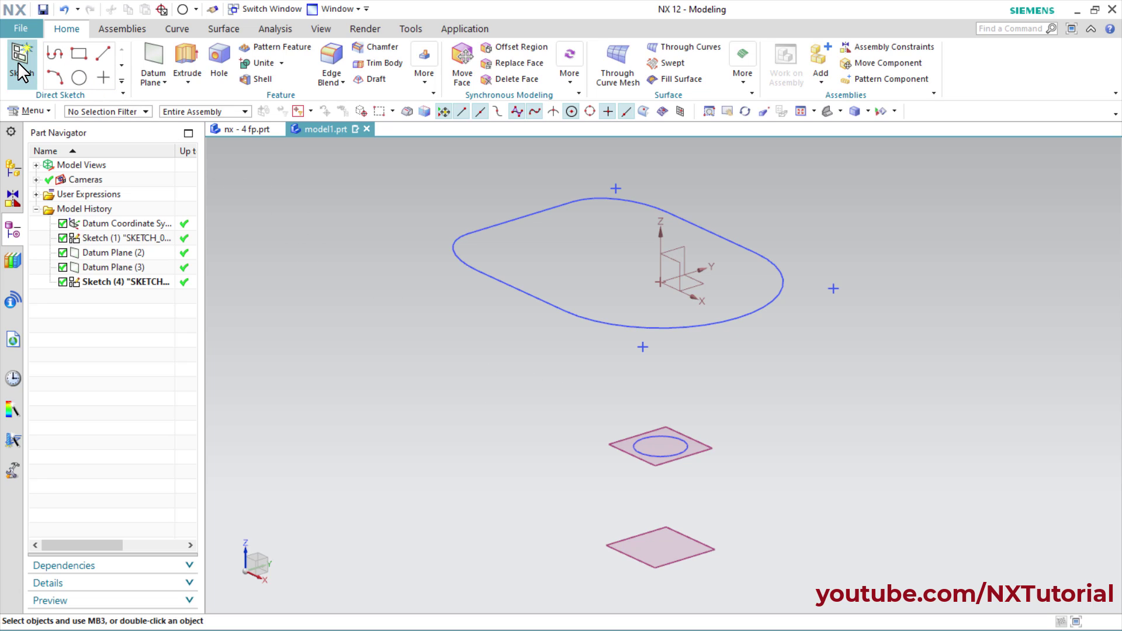
- On the lowest datum plane, sketch a Ø0.45 circle at the origin and finish Sketch (5)
{"action": "left_click", "coordinate": [22, 70]}
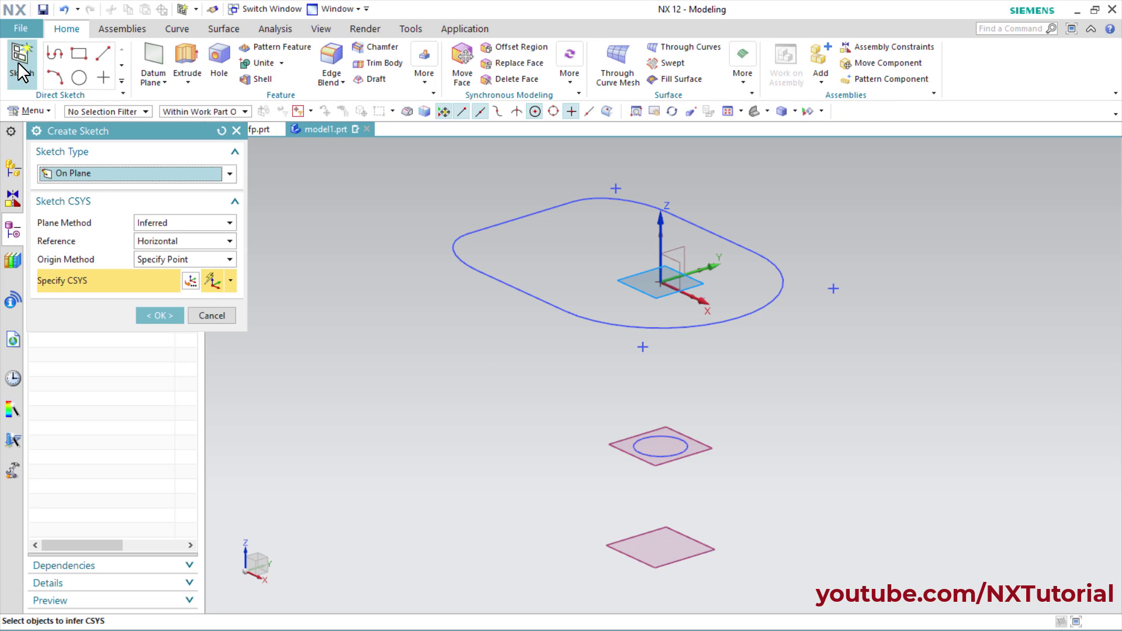
{"action": "left_click", "coordinate": [650, 563]}
{"action": "left_click", "coordinate": [649, 563]}
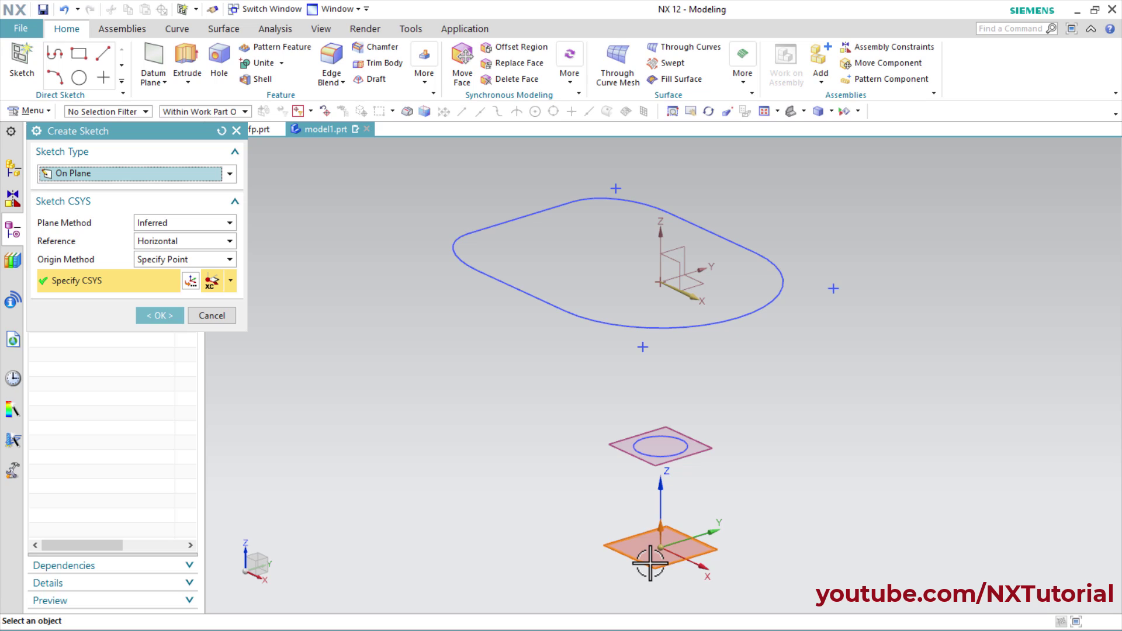
{"action": "middle_click", "coordinate": [584, 451]}
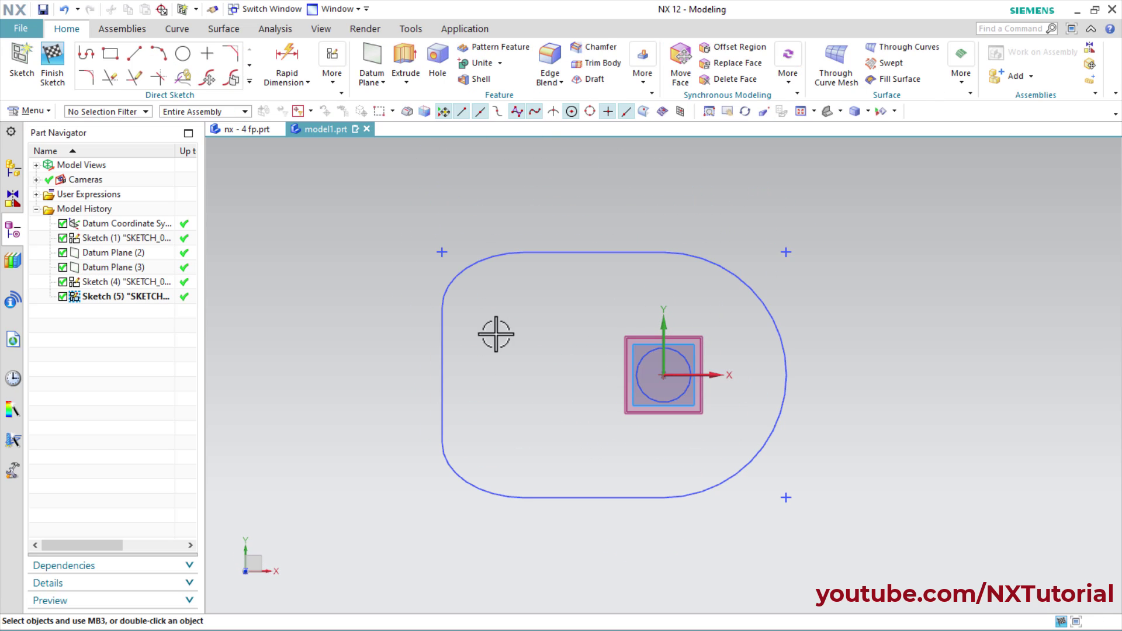
{"action": "left_click", "coordinate": [181, 54]}
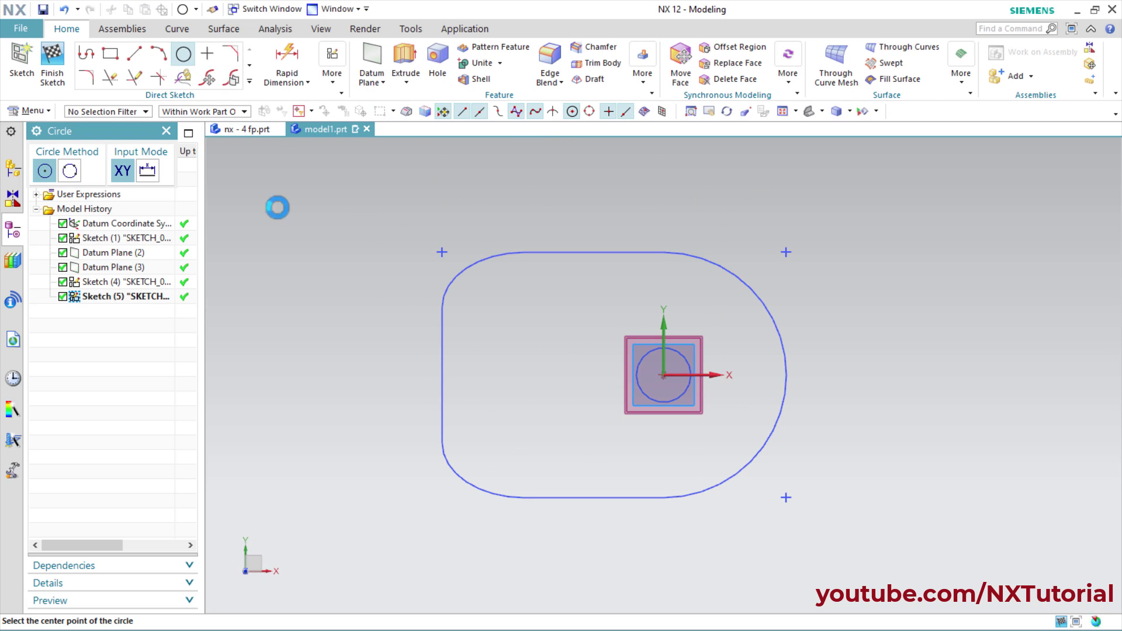
{"action": "left_click", "coordinate": [664, 375]}
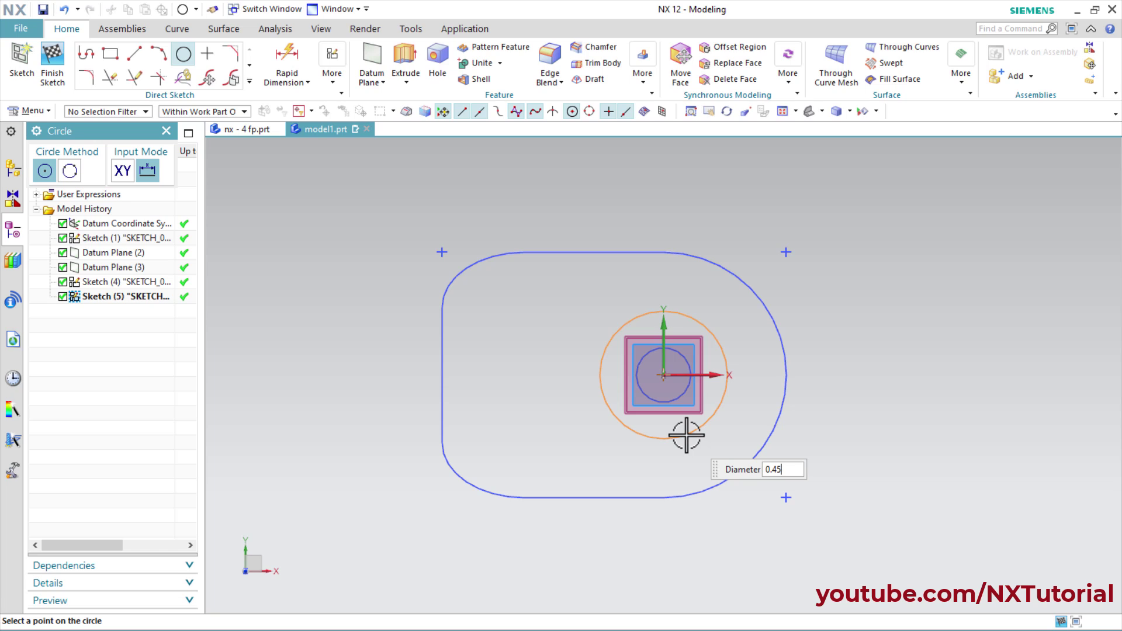
{"action": "key", "text": "Return"}
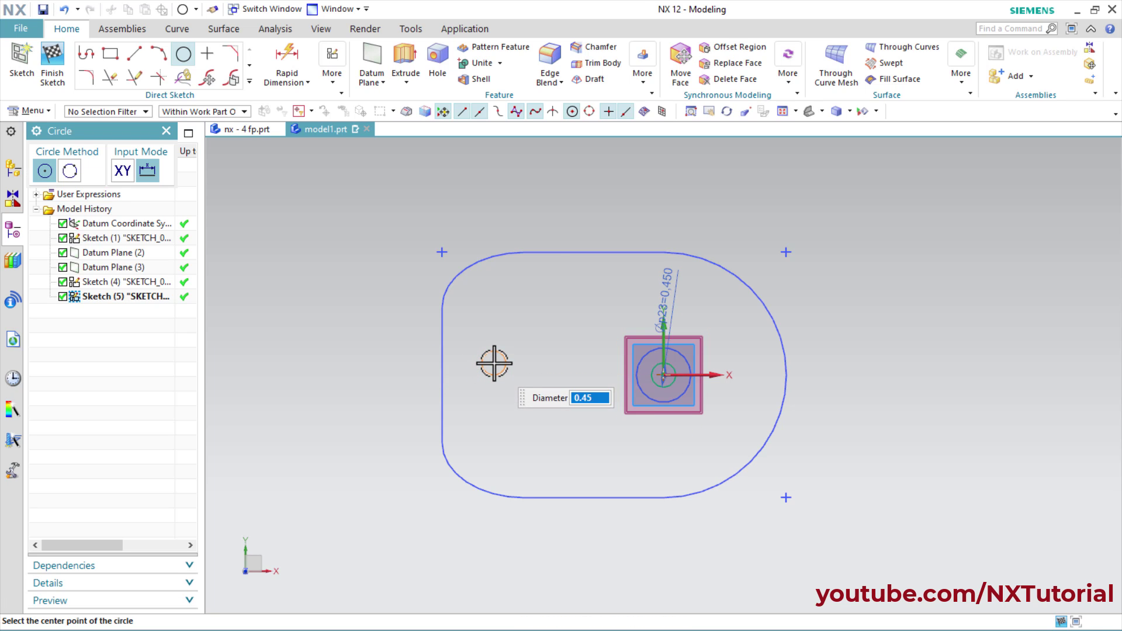
{"action": "right_click", "coordinate": [493, 363]}
{"action": "left_click", "coordinate": [543, 11]}
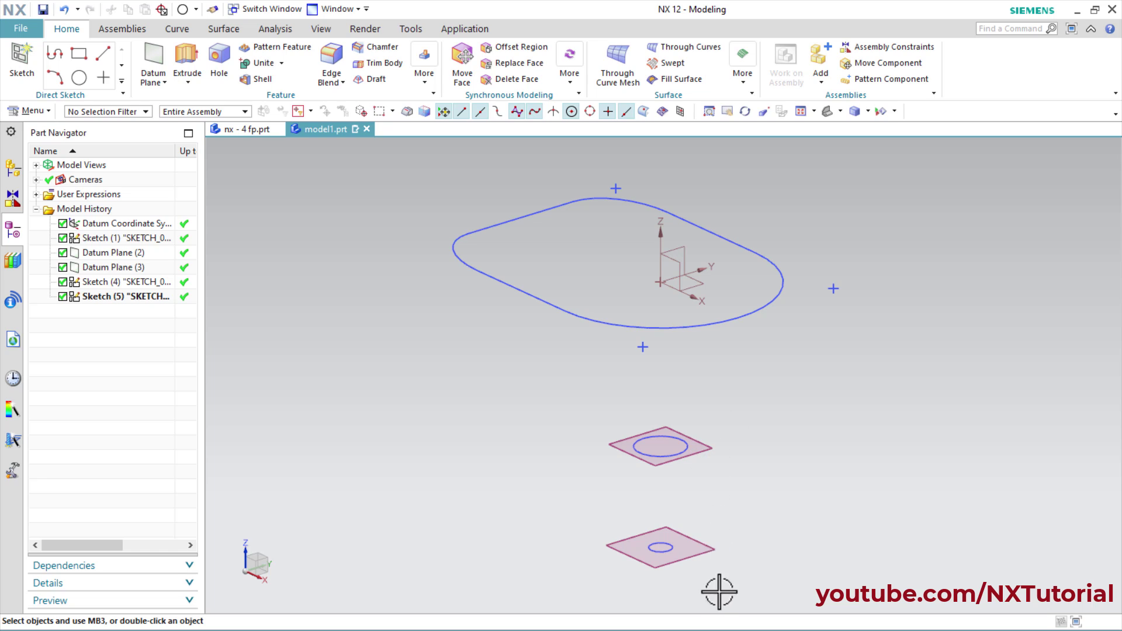
- Hide Datum Plane (2) and Datum Plane (3)
{"action": "left_click", "coordinate": [705, 450]}
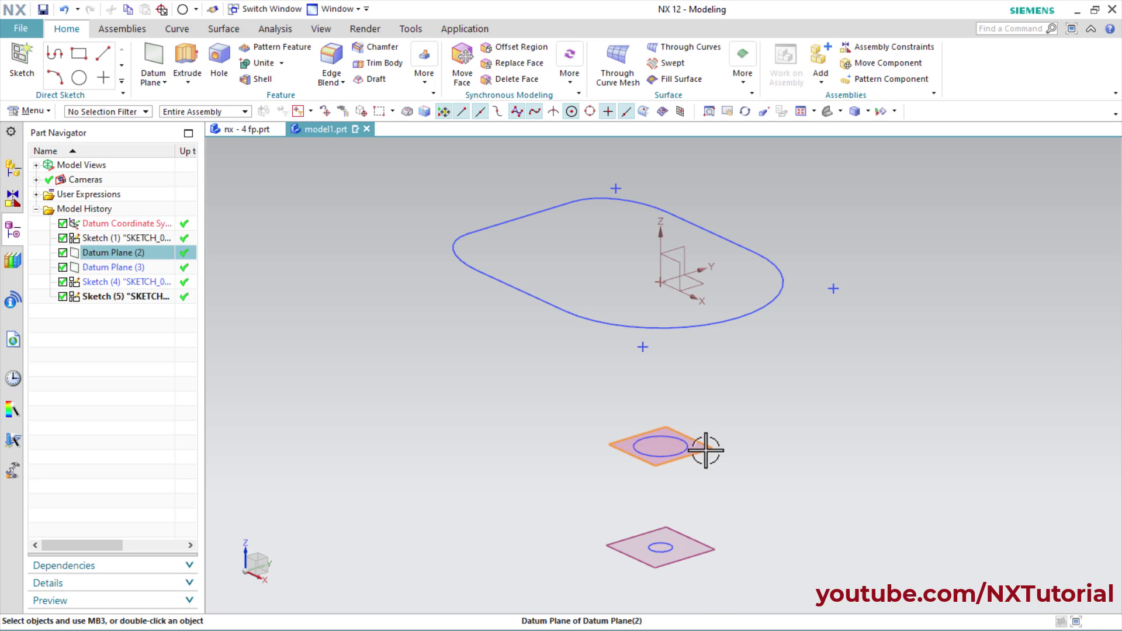
{"action": "left_click", "coordinate": [697, 556]}
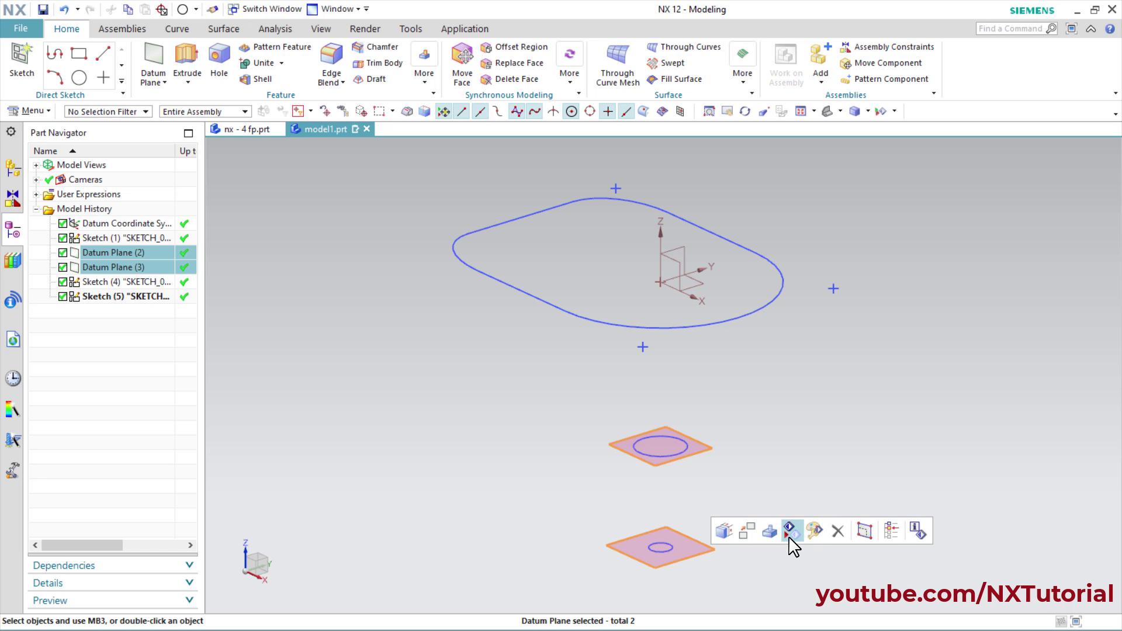
{"action": "left_click", "coordinate": [790, 533]}
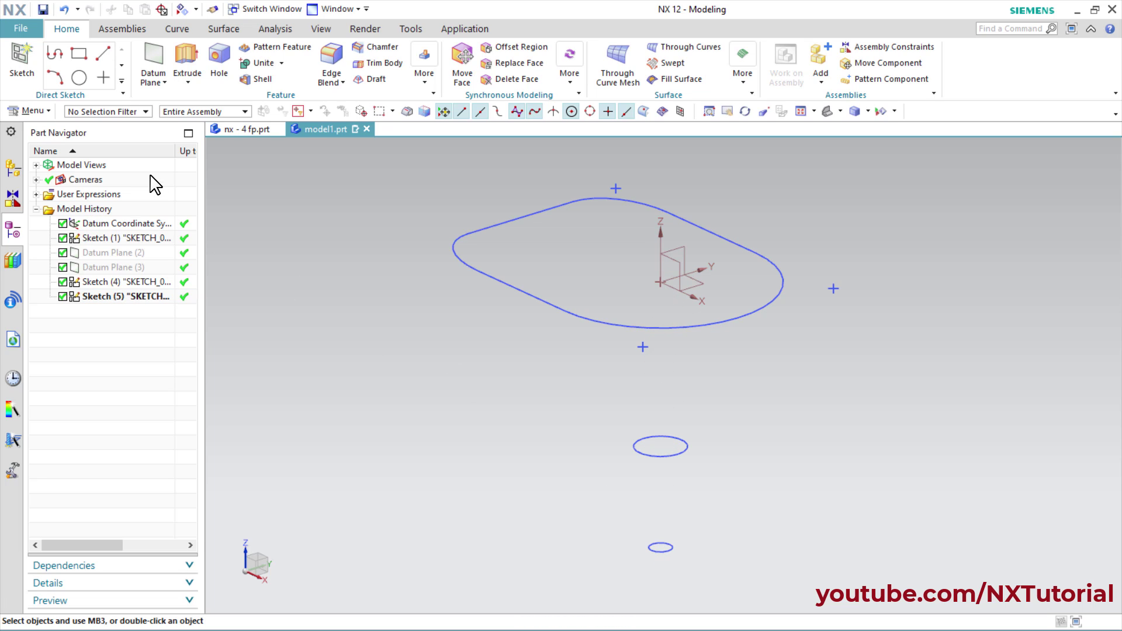
- Start a new sketch on the XZ datum plane and fit its contents to the view
{"action": "left_click", "coordinate": [15, 61]}
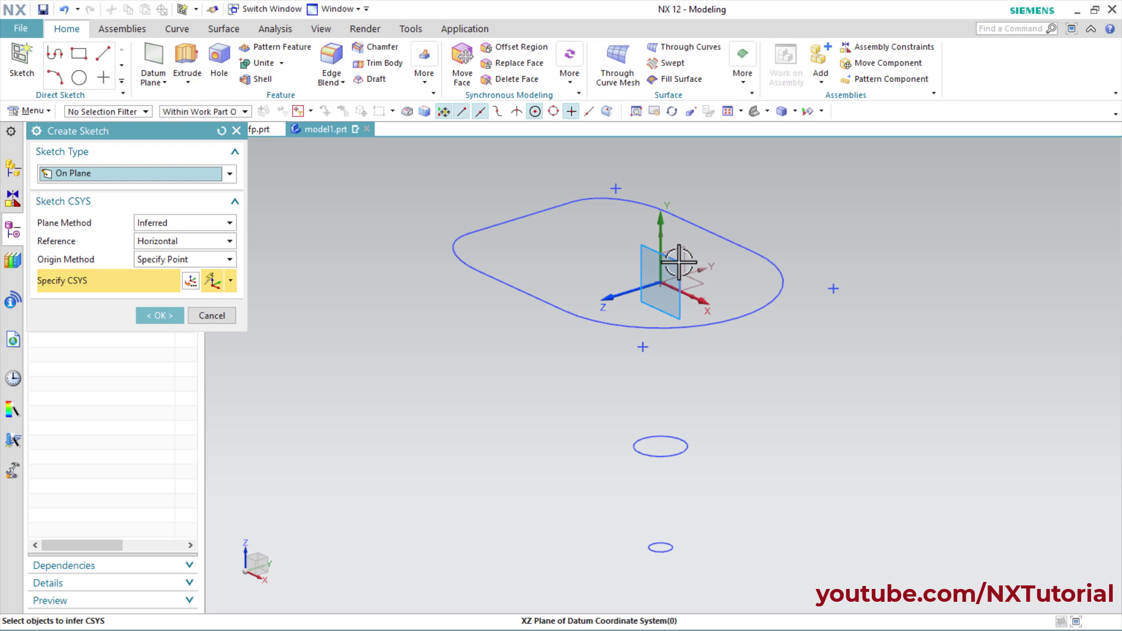
{"action": "left_click", "coordinate": [675, 260]}
{"action": "left_click", "coordinate": [764, 271]}
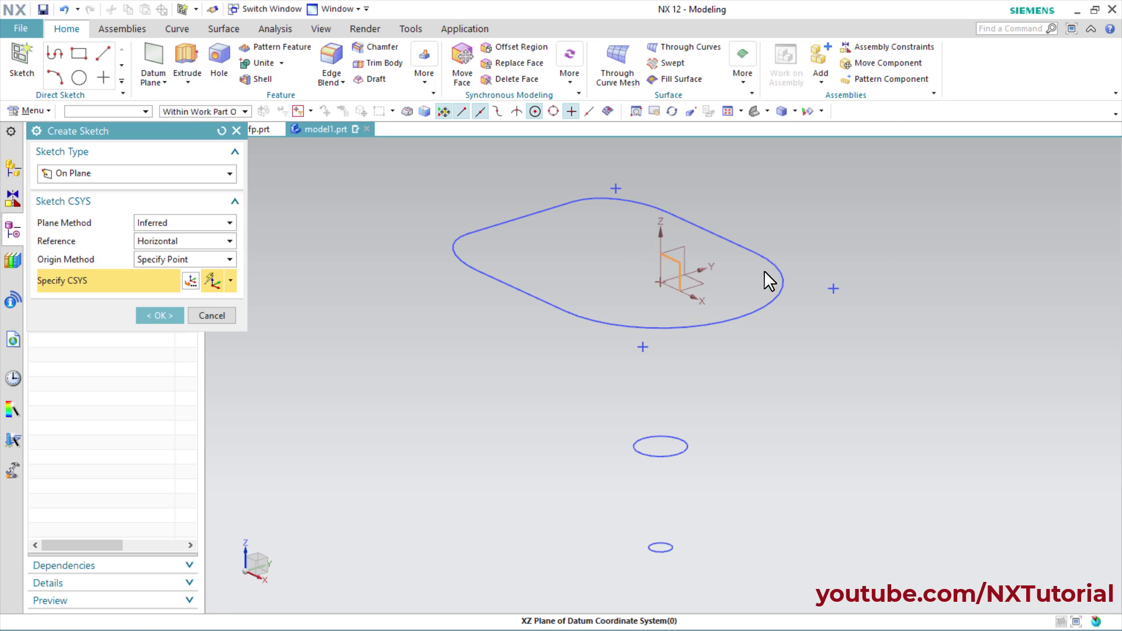
{"action": "middle_click", "coordinate": [768, 379]}
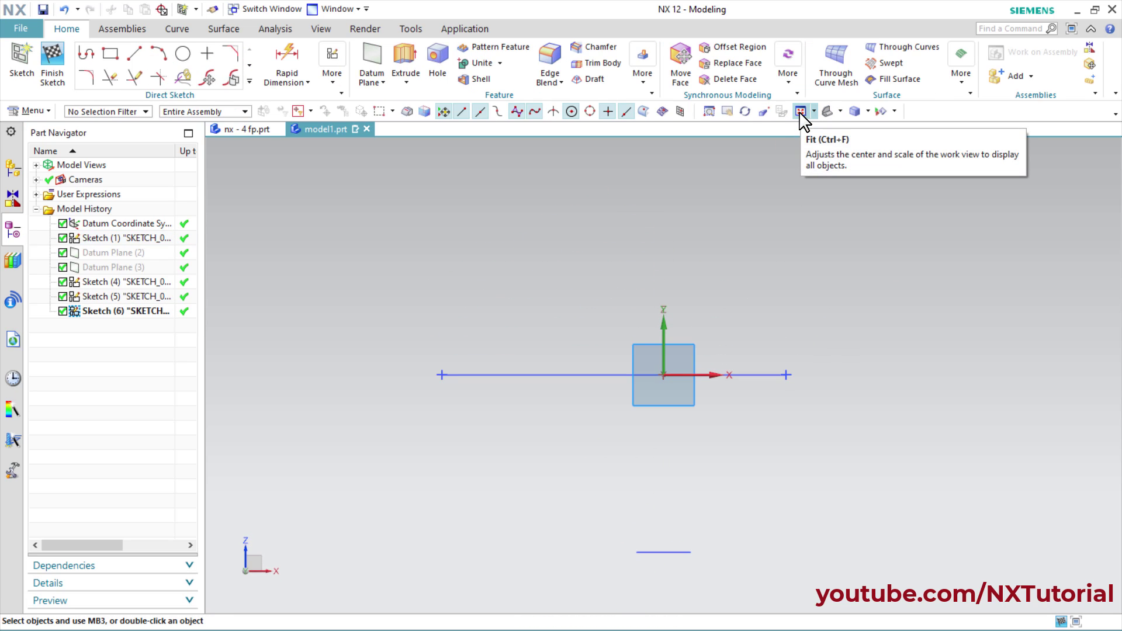
{"action": "left_click", "coordinate": [801, 111]}
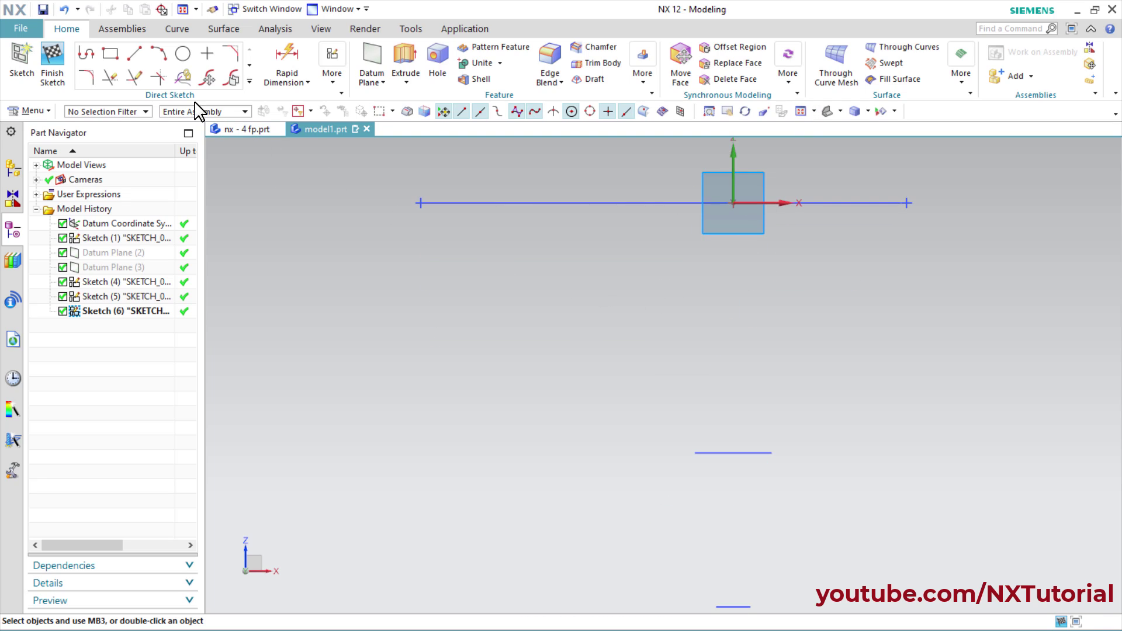
- Draw a vertical line from the sketch origin to the Ø0.45 circle's centre and finish Sketch (6)
{"action": "left_click", "coordinate": [133, 55]}
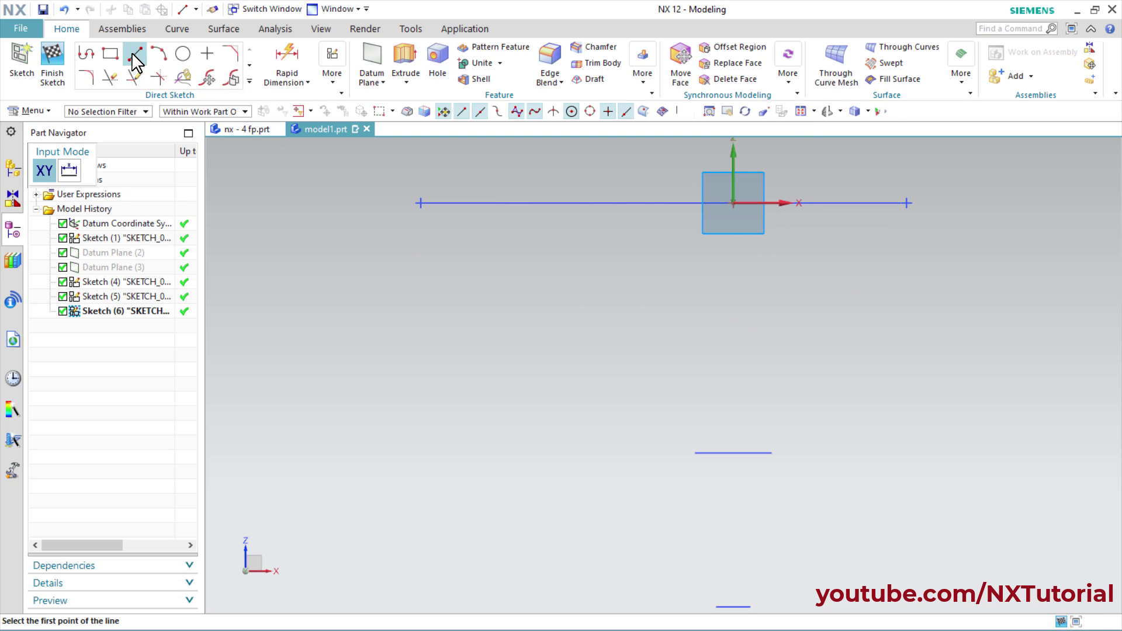
{"action": "left_click", "coordinate": [733, 203]}
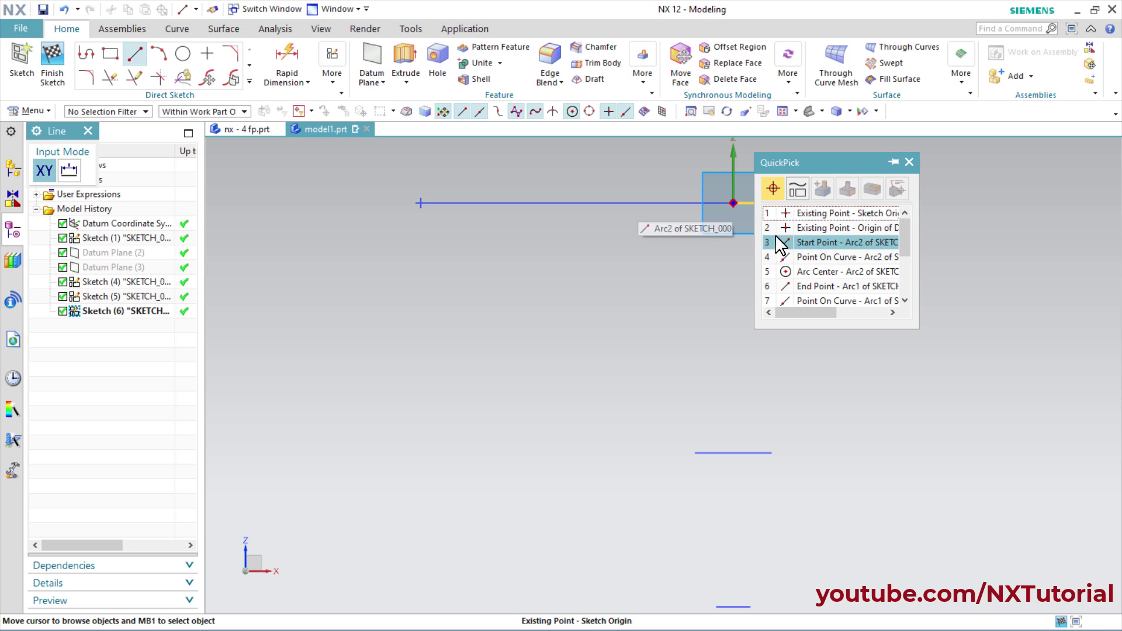
{"action": "left_click", "coordinate": [826, 215]}
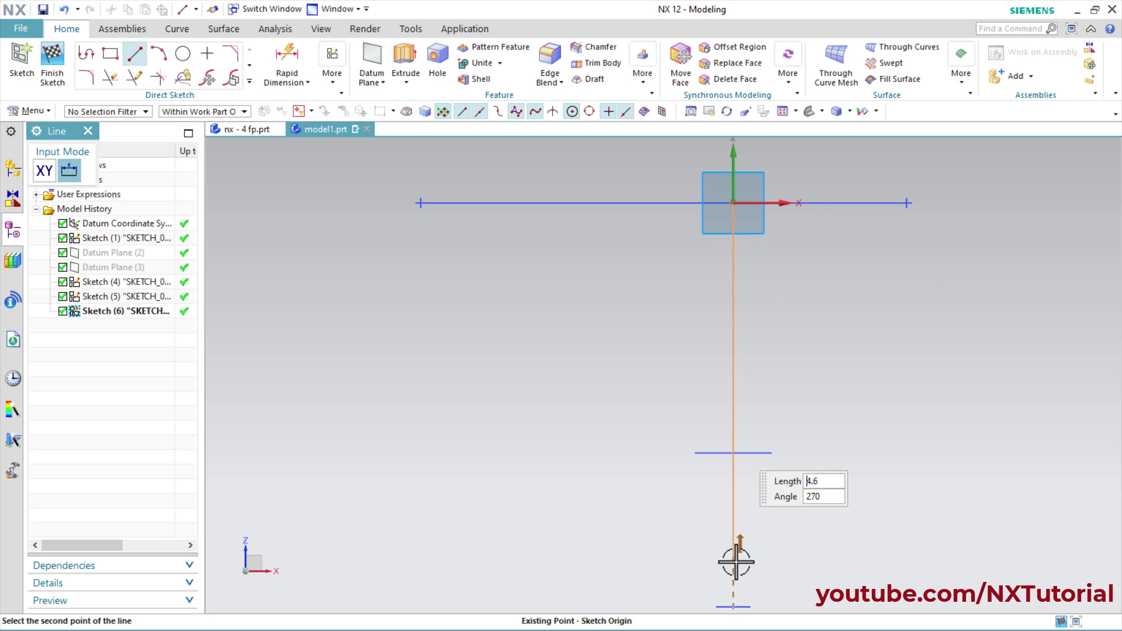
{"action": "left_click", "coordinate": [733, 607]}
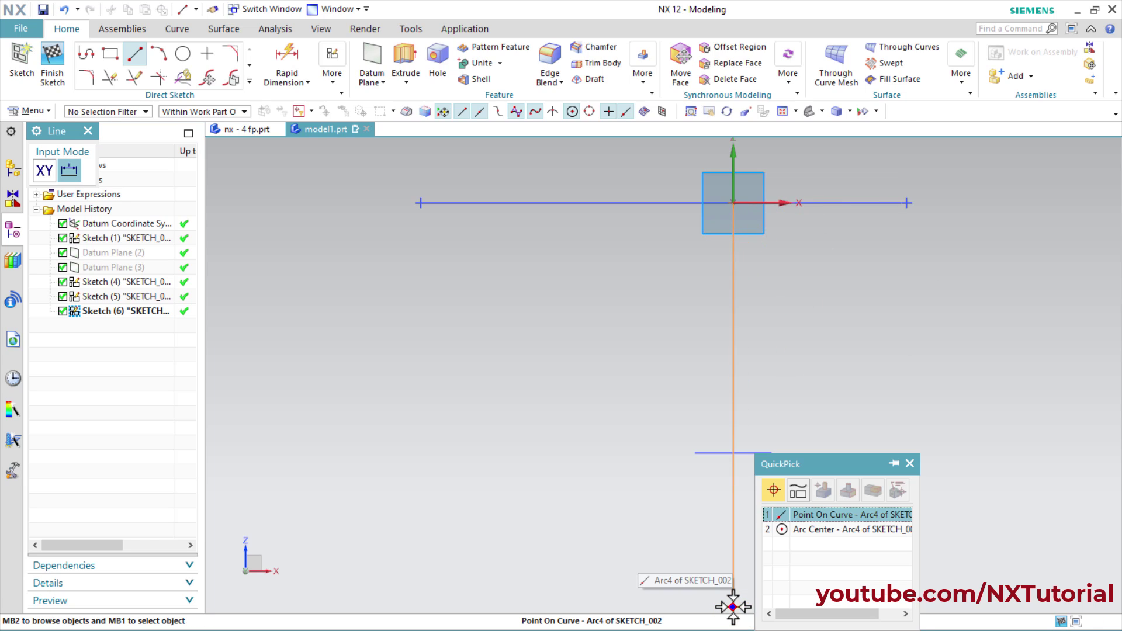
{"action": "left_click", "coordinate": [813, 529]}
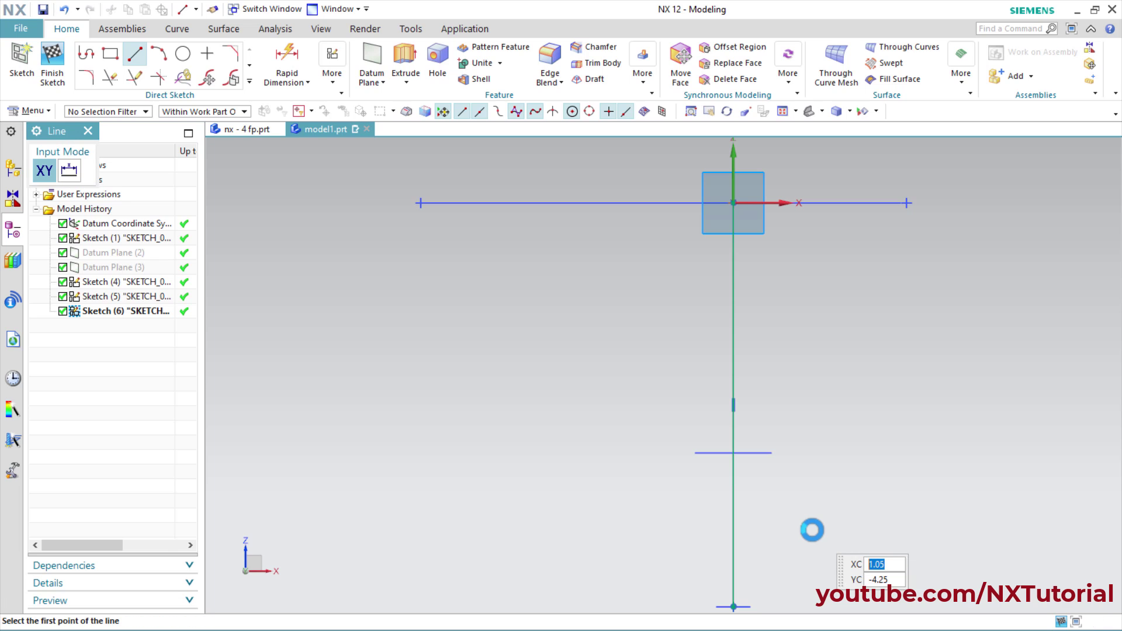
{"action": "right_click", "coordinate": [646, 384]}
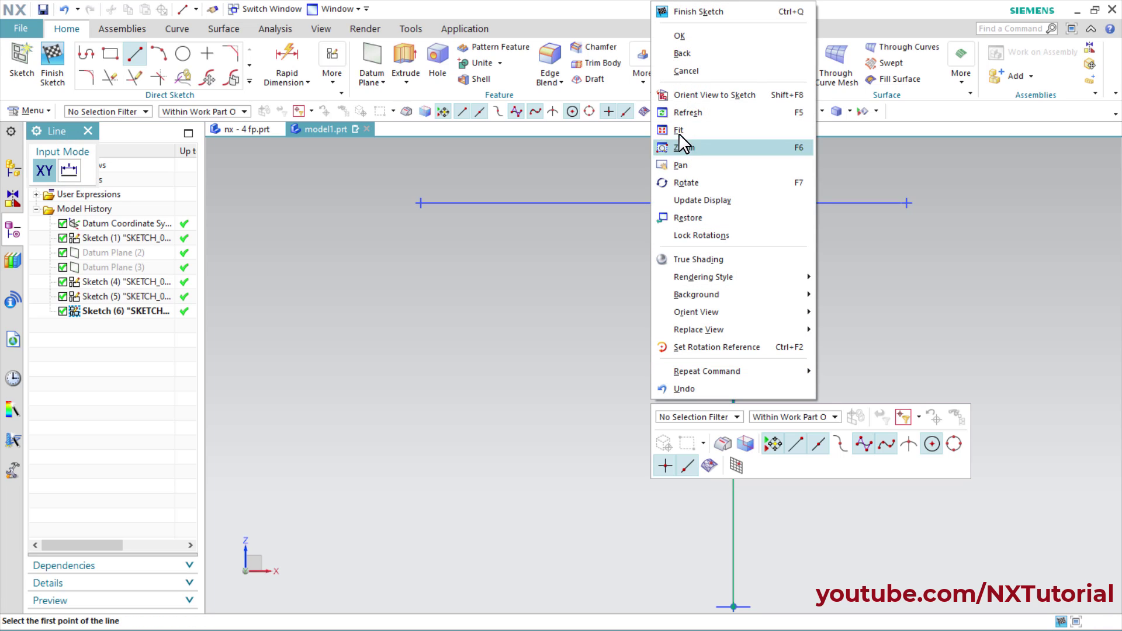
{"action": "left_click", "coordinate": [695, 12]}
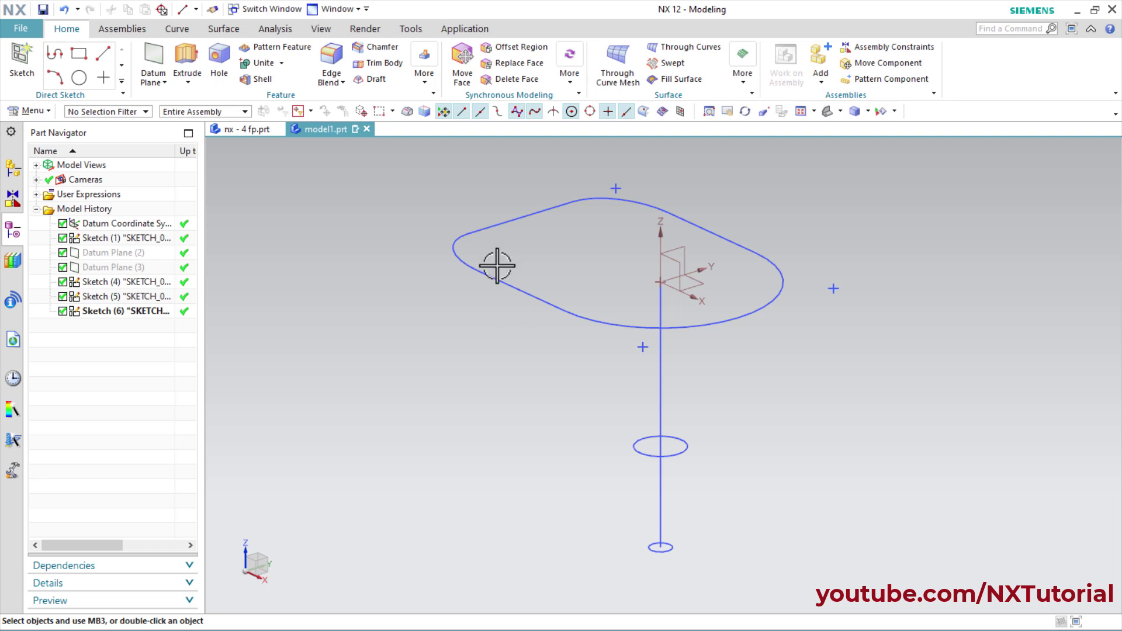
- Start a Swept with the Ø0.45 circle as Section 1 and the Ø1 circle as Section 2, directions matched
{"action": "left_click", "coordinate": [425, 75]}
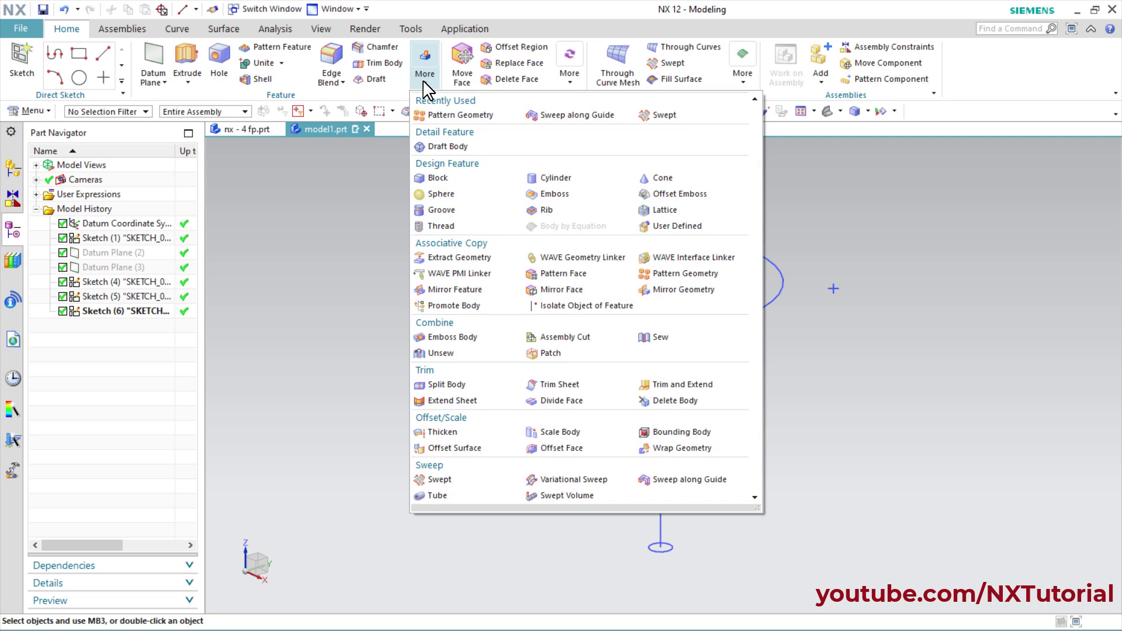
{"action": "left_click", "coordinate": [437, 479]}
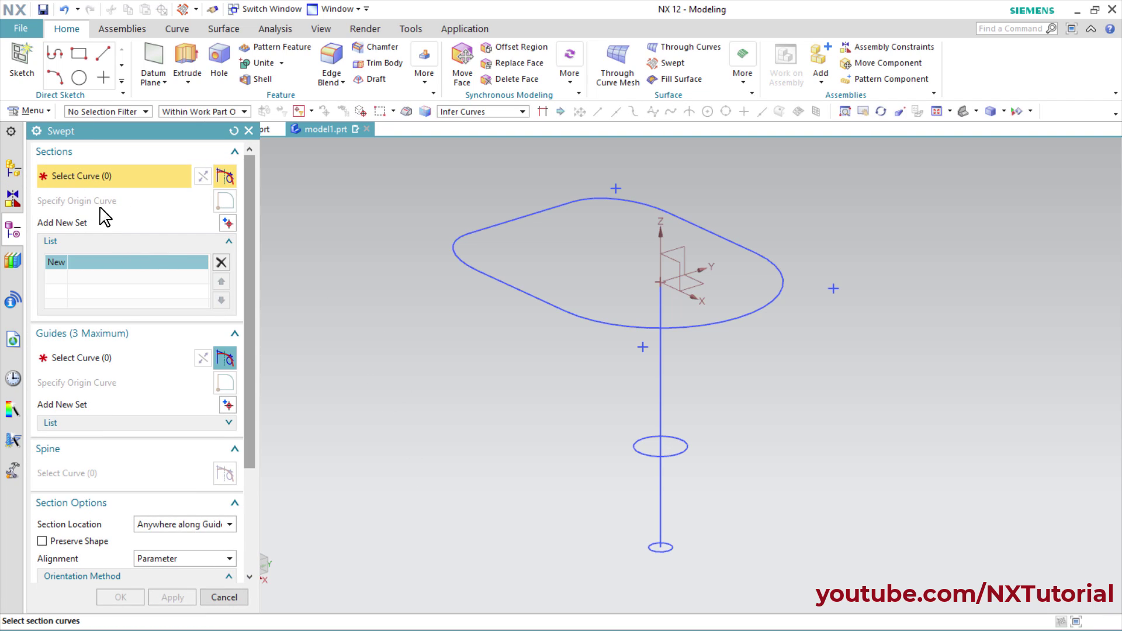
{"action": "left_click", "coordinate": [671, 552]}
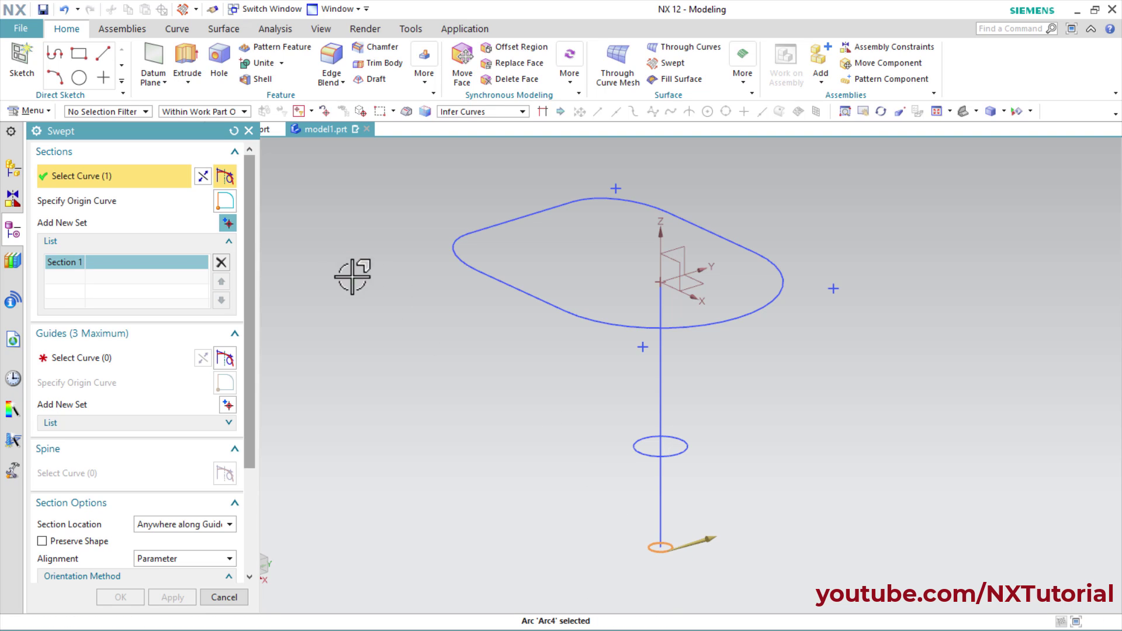
{"action": "left_click", "coordinate": [229, 225]}
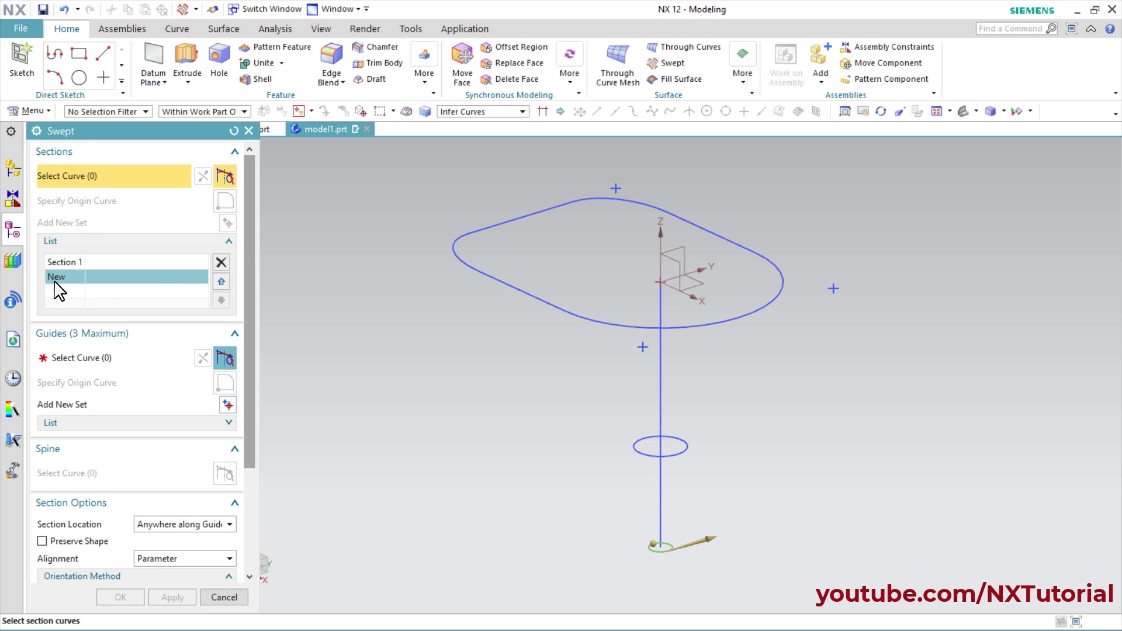
{"action": "left_click", "coordinate": [676, 455]}
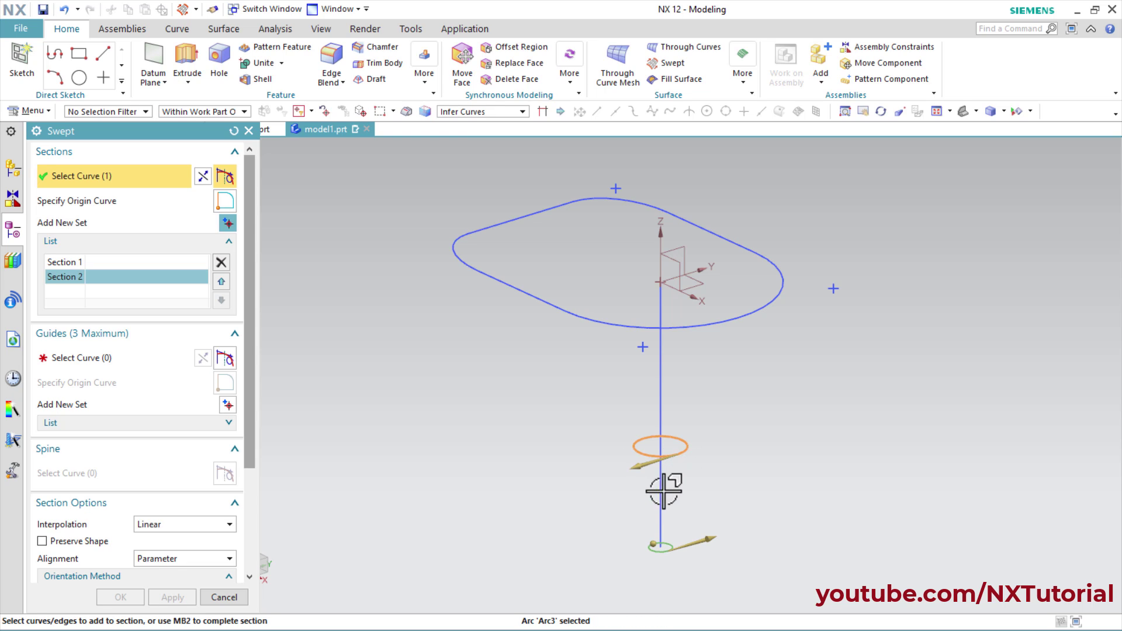
{"action": "double_click", "coordinate": [653, 463]}
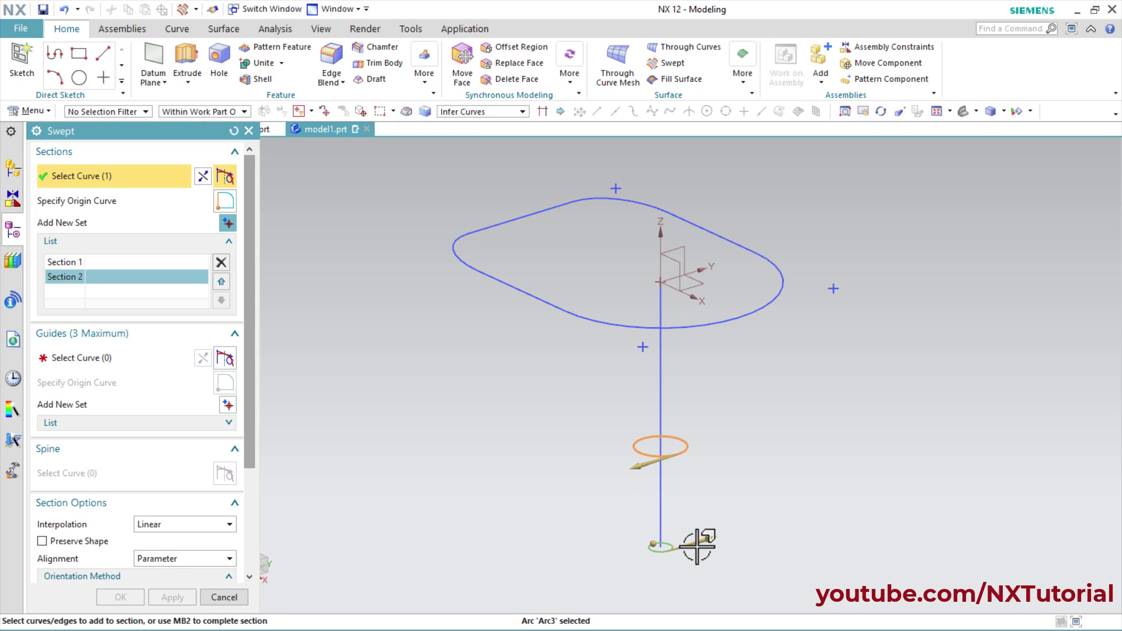
{"action": "left_click", "coordinate": [202, 176]}
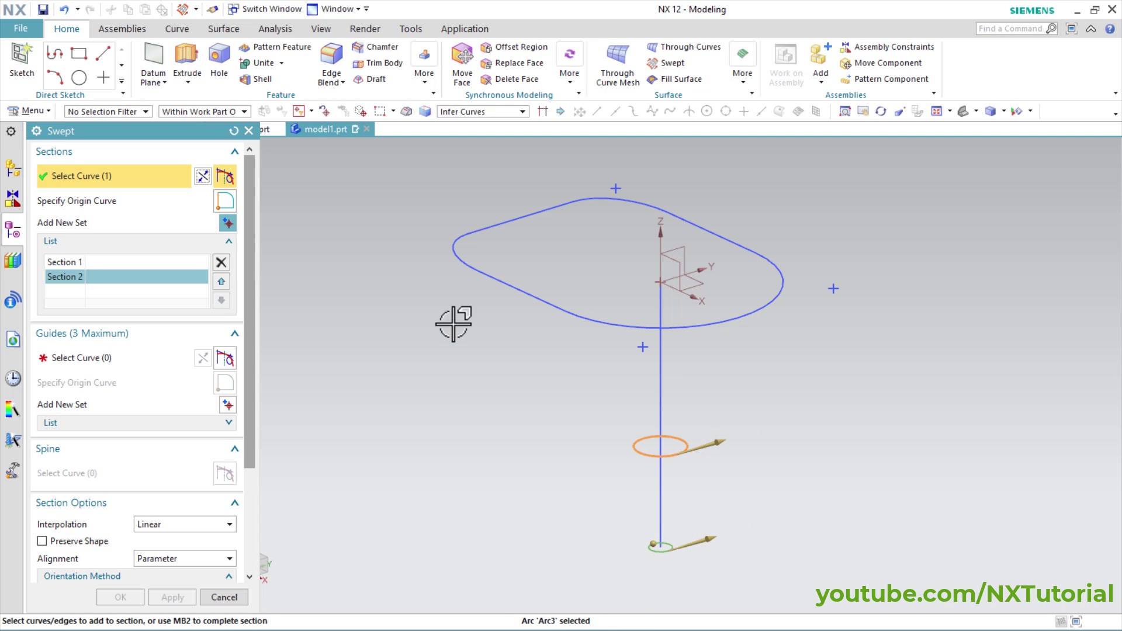
- Add the rounded top outline as Section 3, guide along the vertical line, and create Swept (7)
{"action": "left_click", "coordinate": [227, 224]}
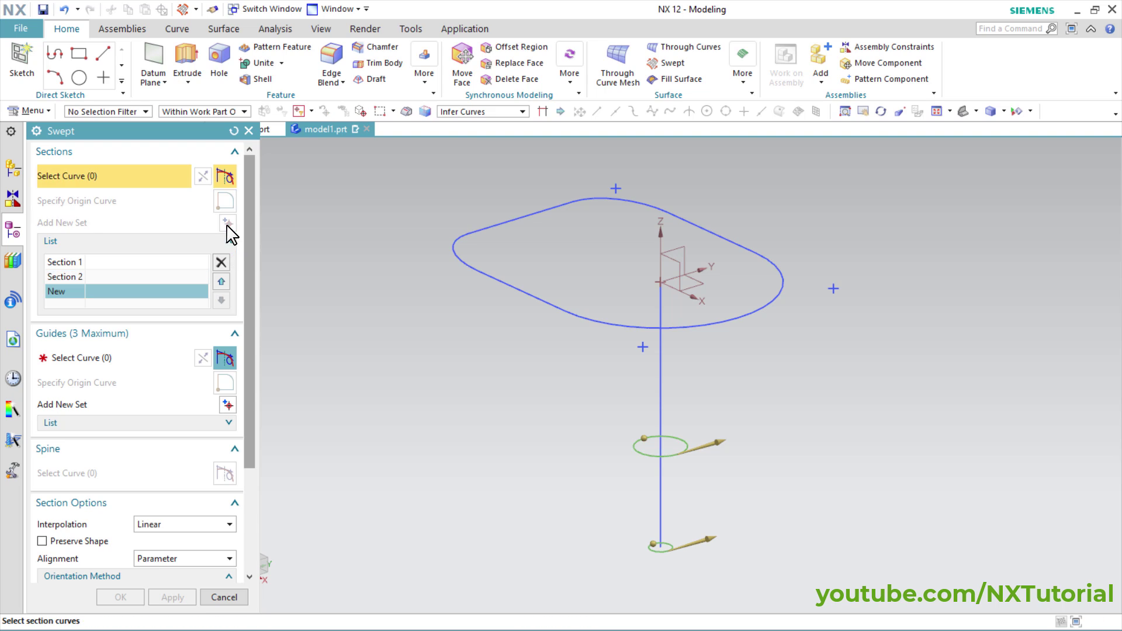
{"action": "left_click", "coordinate": [720, 325]}
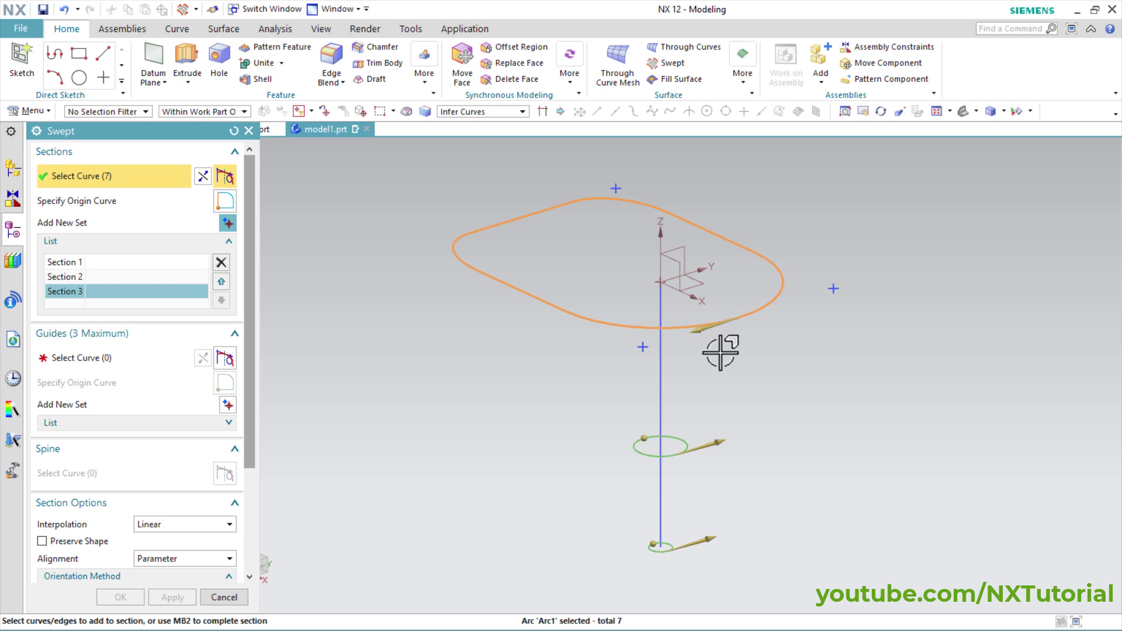
{"action": "left_click", "coordinate": [203, 175]}
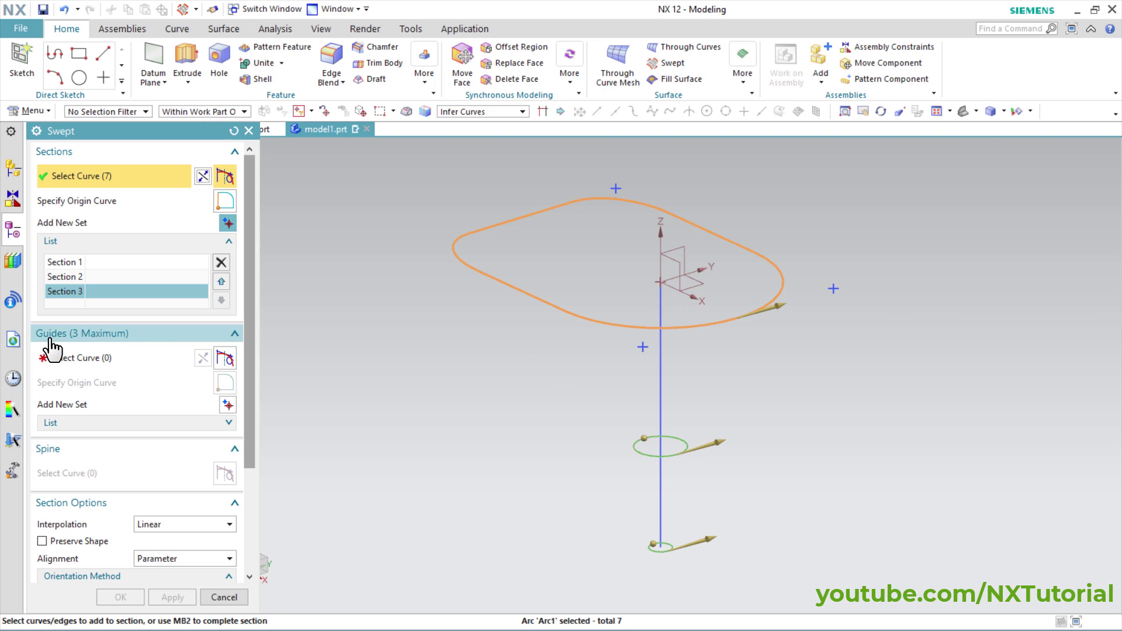
{"action": "left_click", "coordinate": [74, 370]}
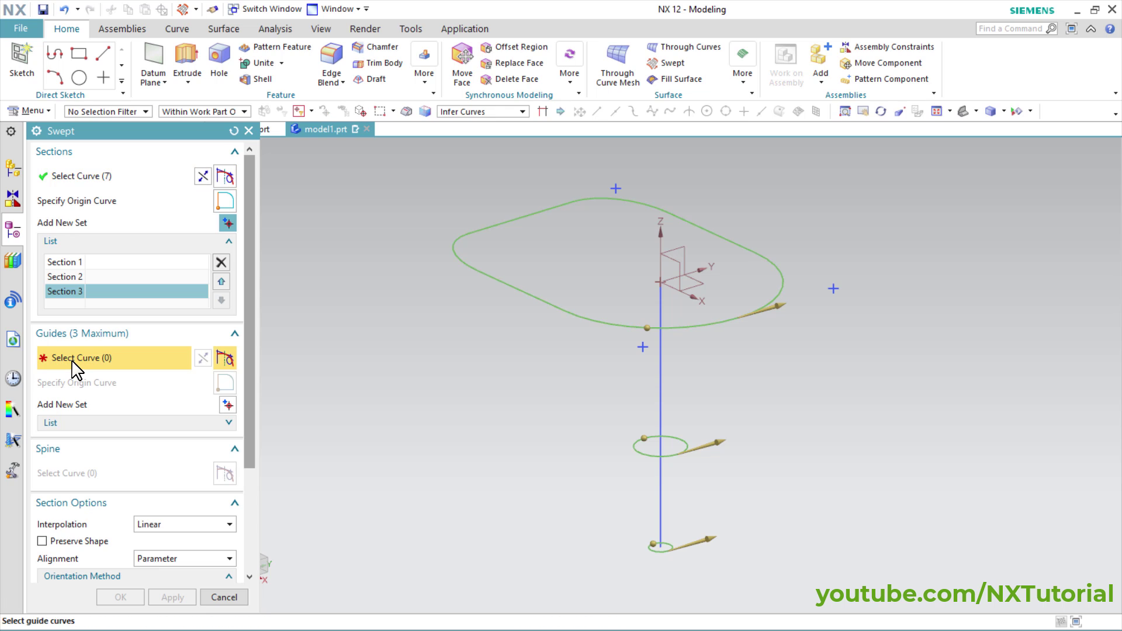
{"action": "left_click", "coordinate": [660, 382]}
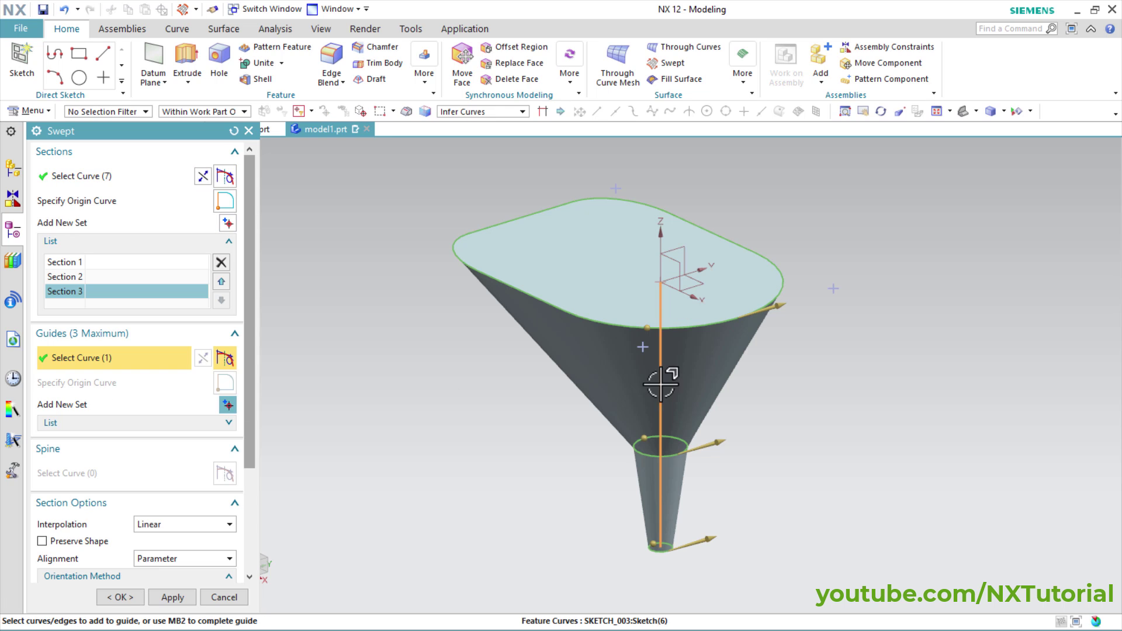
{"action": "middle_click_drag", "start_coordinate": [552, 474], "coordinate": [571, 383]}
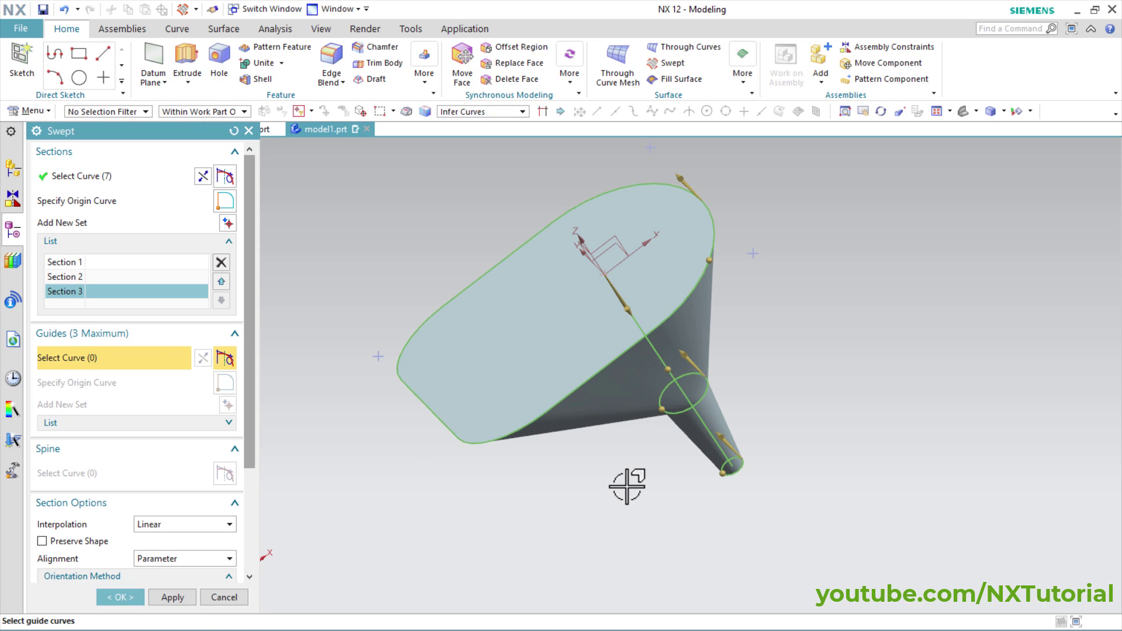
{"action": "middle_click", "coordinate": [627, 486]}
{"action": "middle_click_drag", "start_coordinate": [626, 481], "coordinate": [859, 368]}
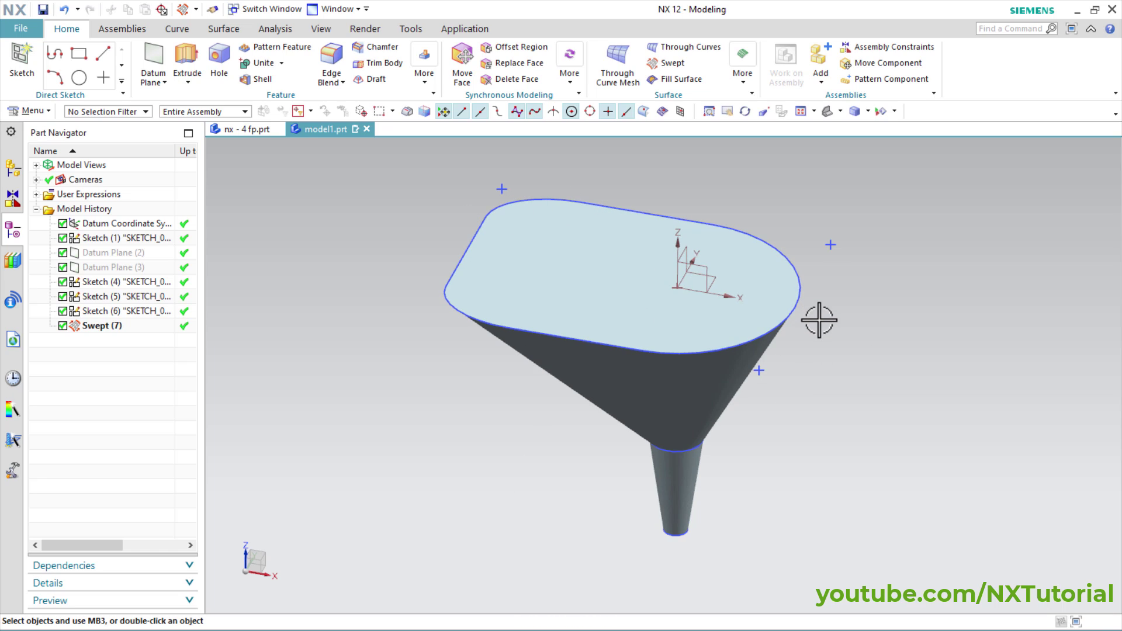
- Hide the top outline, Ø1 neck circle and Ø0.45 spout-end sketches
{"action": "left_click", "coordinate": [830, 244]}
{"action": "left_click", "coordinate": [682, 451]}
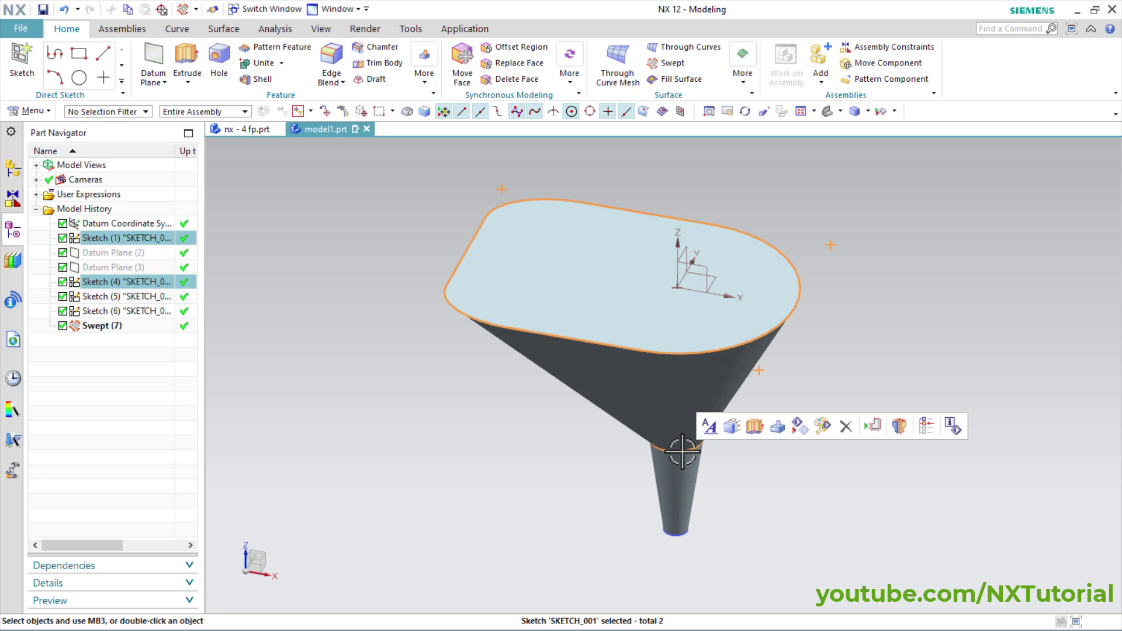
{"action": "left_click", "coordinate": [678, 536]}
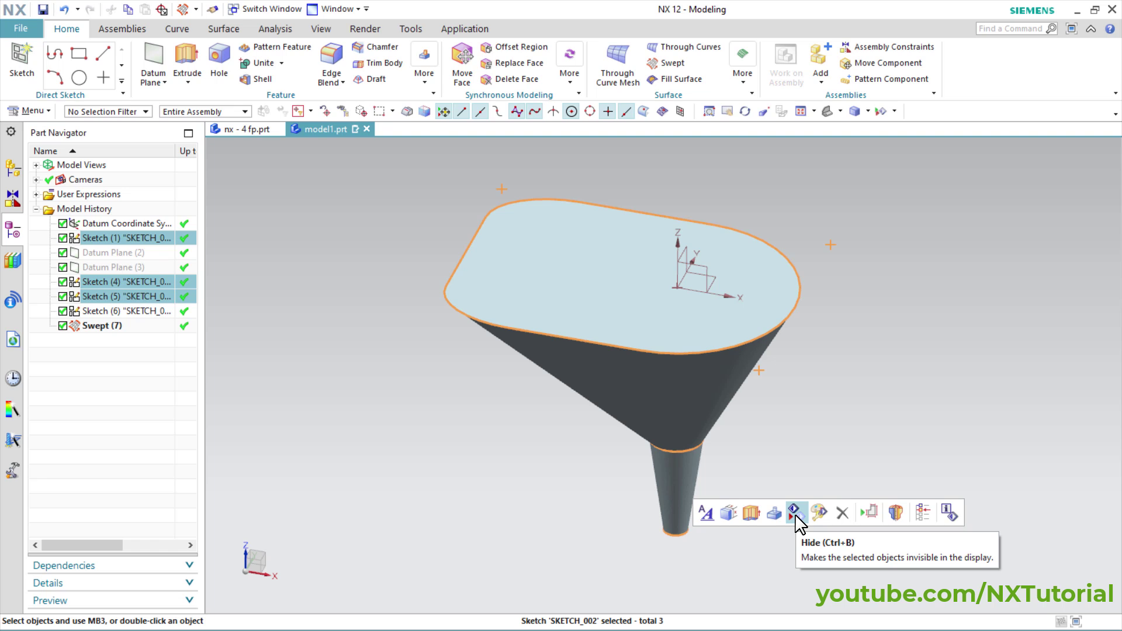
{"action": "left_click", "coordinate": [796, 516]}
{"action": "mouse_move", "coordinate": [597, 471]}
{"action": "middle_mouse_down"}
{"action": "mouse_move", "coordinate": [531, 501]}
{"action": "mouse_move", "coordinate": [561, 514]}
{"action": "mouse_move", "coordinate": [574, 453]}
{"action": "mouse_move", "coordinate": [606, 428]}
{"action": "middle_mouse_up"}
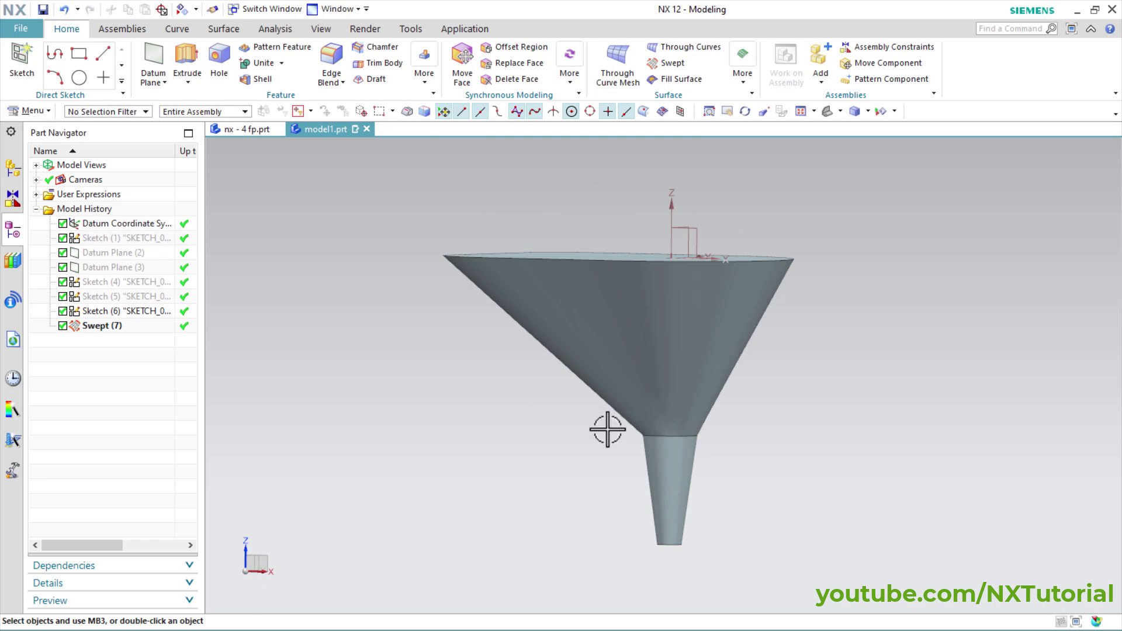
- Compare with the finished funnel in nx - 4 fp.prt, then return to model1.prt
{"action": "left_click", "coordinate": [261, 129]}
{"action": "mouse_move", "coordinate": [649, 317]}
{"action": "middle_mouse_down"}
{"action": "mouse_move", "coordinate": [647, 378]}
{"action": "mouse_move", "coordinate": [649, 205]}
{"action": "mouse_move", "coordinate": [656, 351]}
{"action": "mouse_move", "coordinate": [649, 338]}
{"action": "middle_mouse_up"}
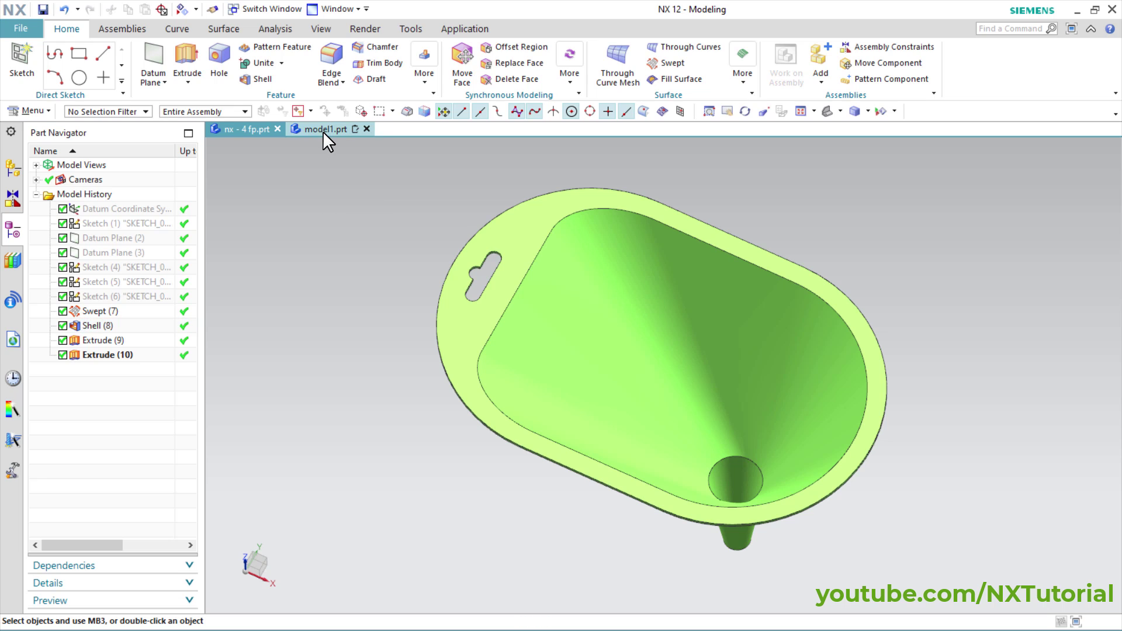
{"action": "left_click", "coordinate": [323, 129]}
{"action": "middle_click_drag", "start_coordinate": [657, 321], "coordinate": [642, 371]}
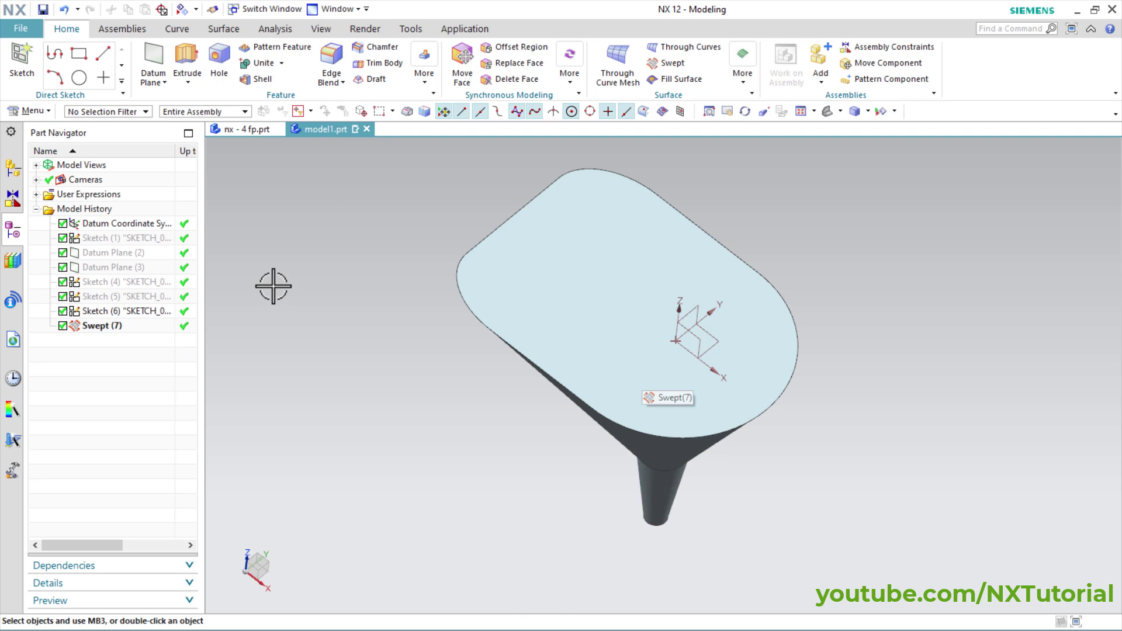
- Shell the funnel to a 0.06 in wall, removing the top face and the spout end face
{"action": "left_click", "coordinate": [257, 80]}
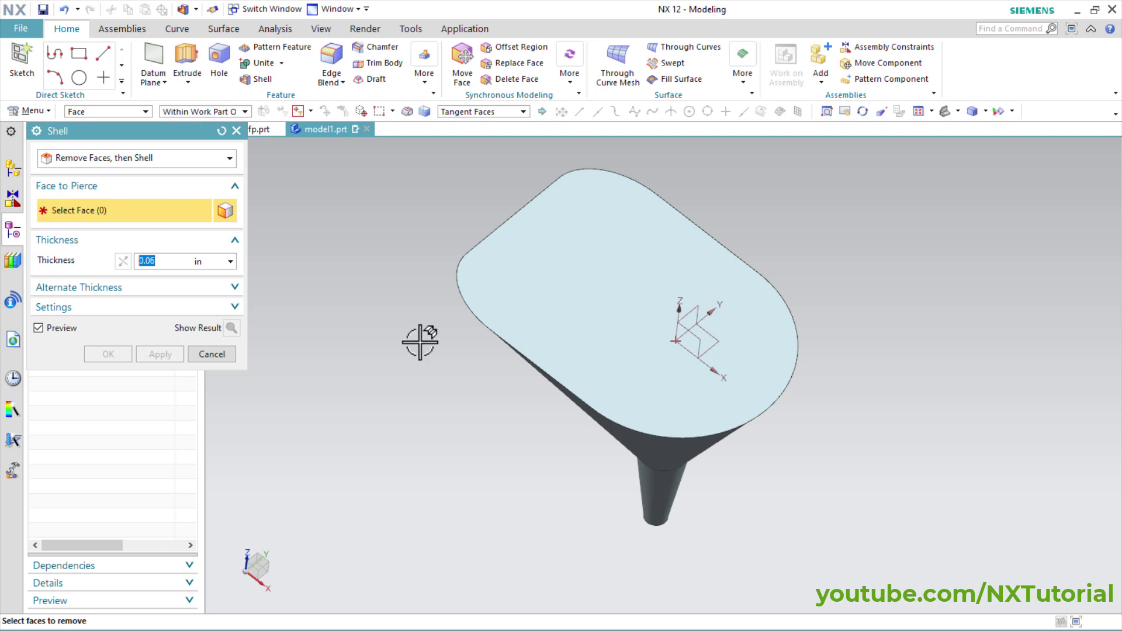
{"action": "left_click", "coordinate": [574, 299]}
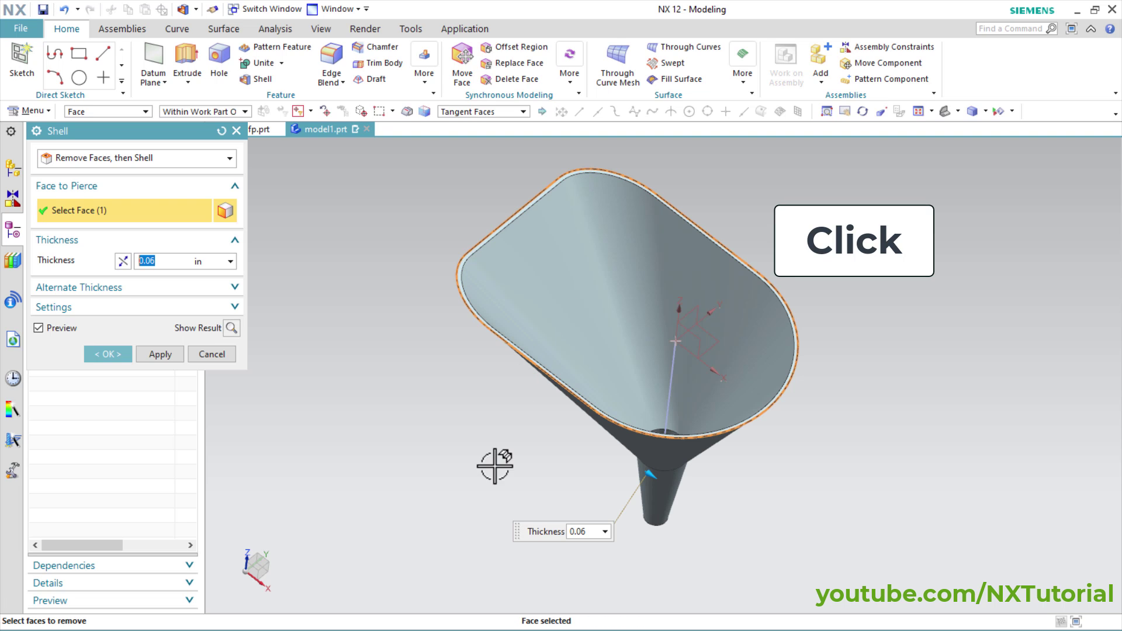
{"action": "middle_click_drag", "start_coordinate": [491, 463], "coordinate": [553, 385]}
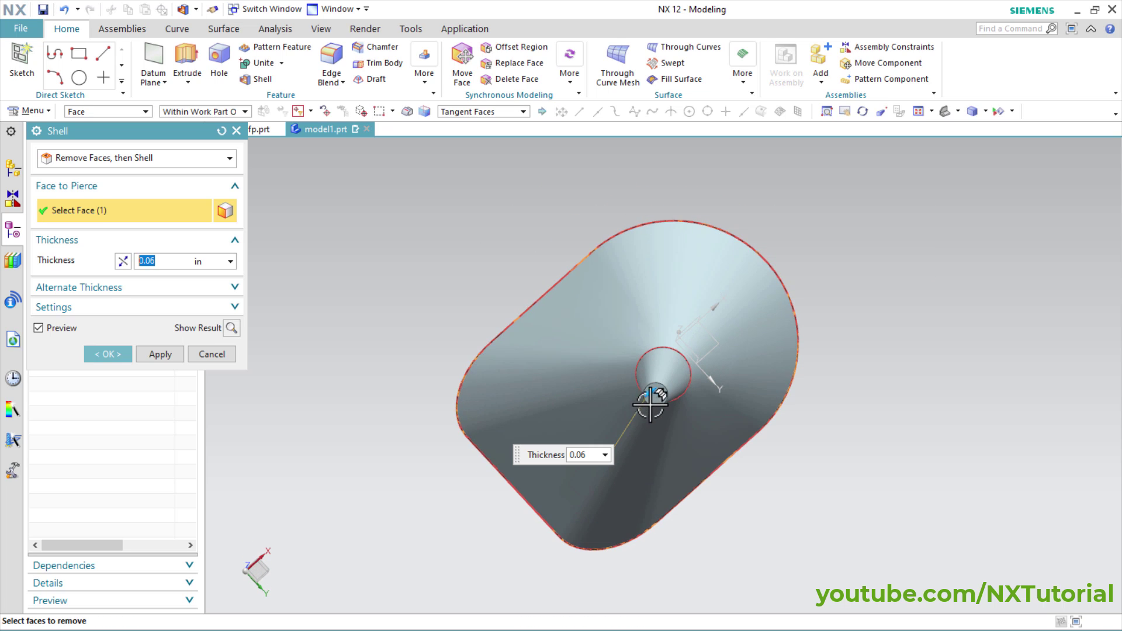
{"action": "left_click", "coordinate": [664, 394]}
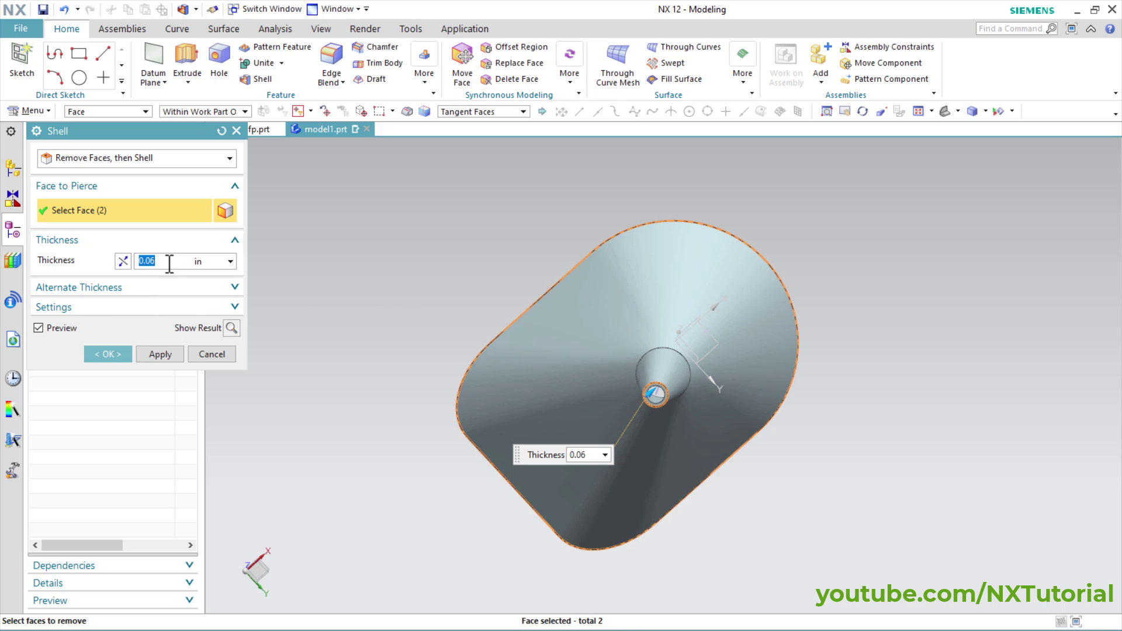
{"action": "left_click", "coordinate": [108, 354]}
{"action": "mouse_move", "coordinate": [466, 358]}
{"action": "middle_mouse_down"}
{"action": "mouse_move", "coordinate": [501, 325]}
{"action": "mouse_move", "coordinate": [516, 458]}
{"action": "mouse_move", "coordinate": [514, 416]}
{"action": "middle_mouse_up"}
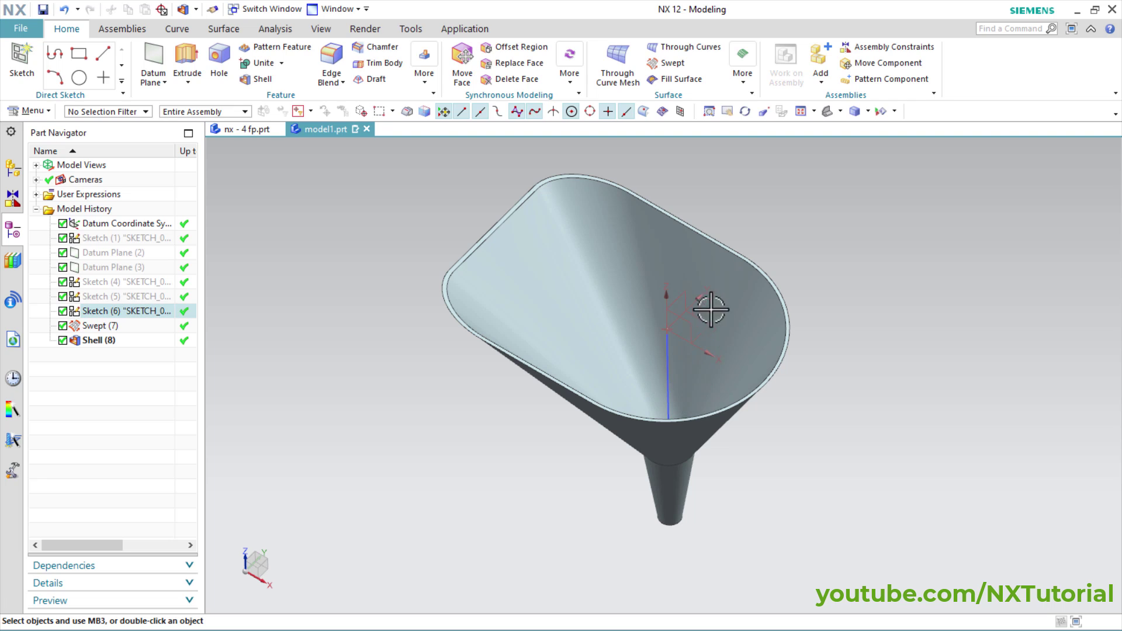
- Hide Line5 of SKETCH_003 through the funnel and compare the model with the reference drawing
{"action": "left_click", "coordinate": [668, 371]}
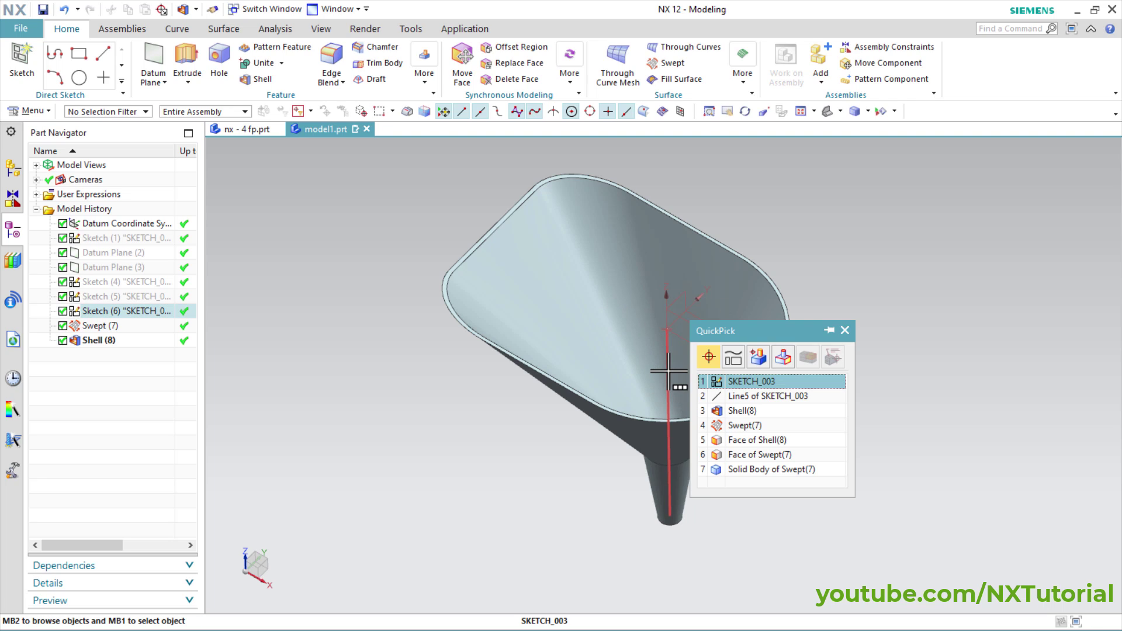
{"action": "left_click", "coordinate": [744, 396]}
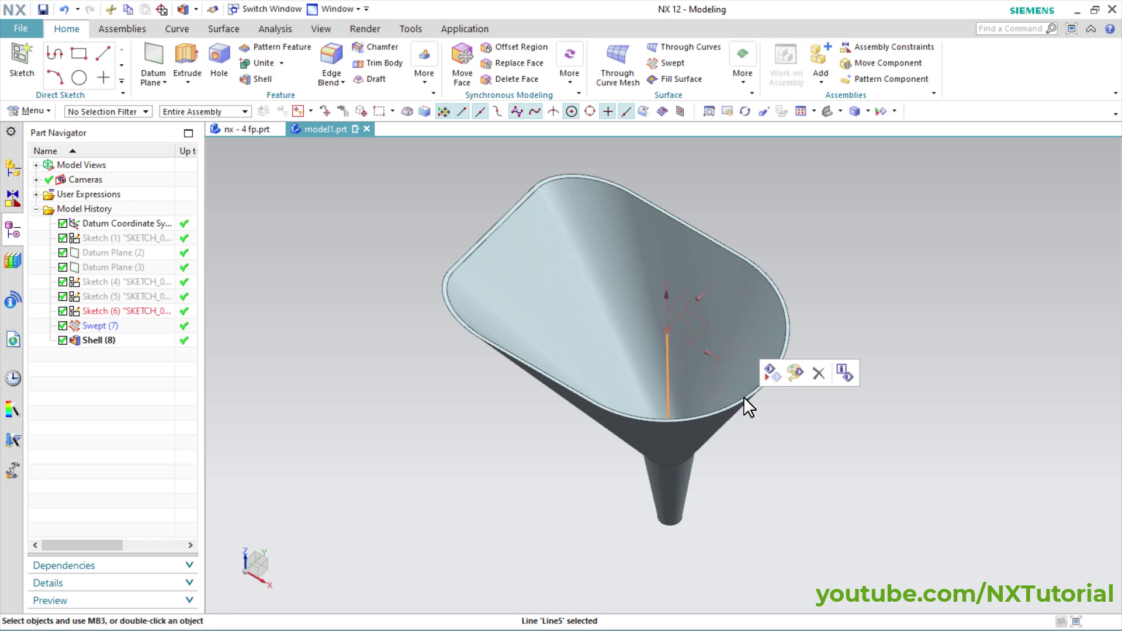
{"action": "left_click", "coordinate": [778, 377]}
{"action": "middle_click_drag", "start_coordinate": [757, 471], "coordinate": [677, 322]}
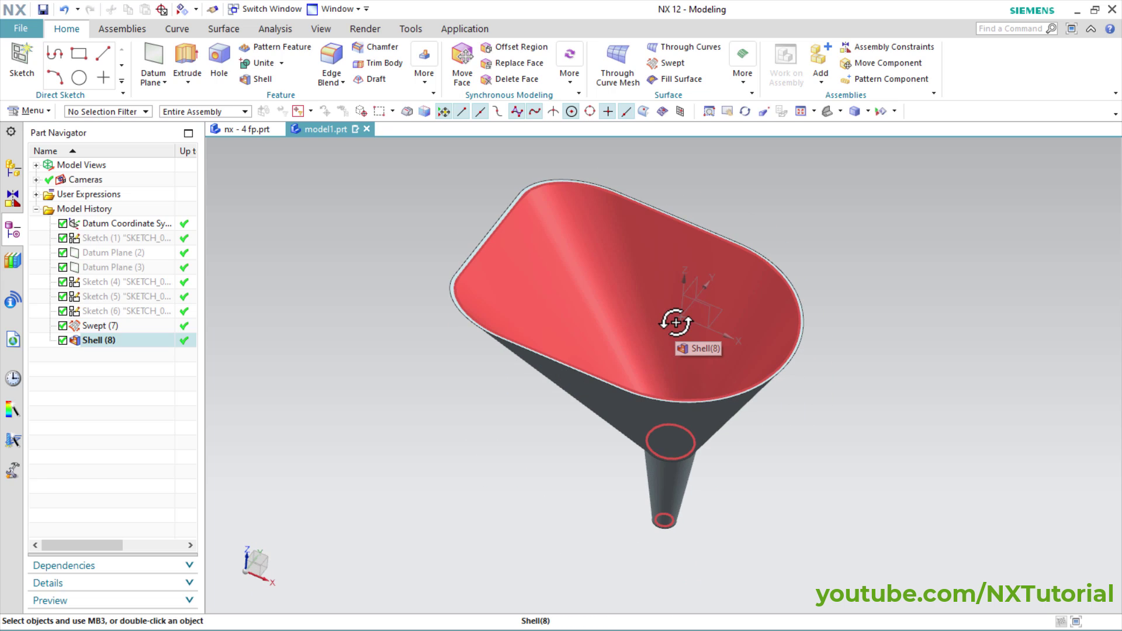
{"action": "key", "text": "alt+Tab"}
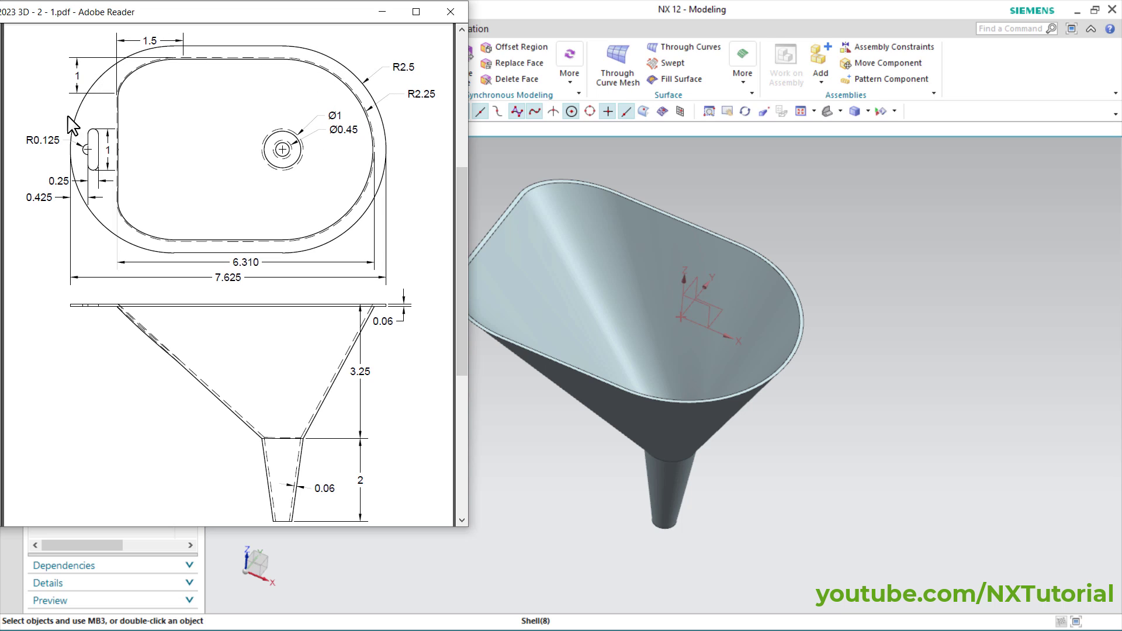
{"action": "left_click", "coordinate": [632, 183]}
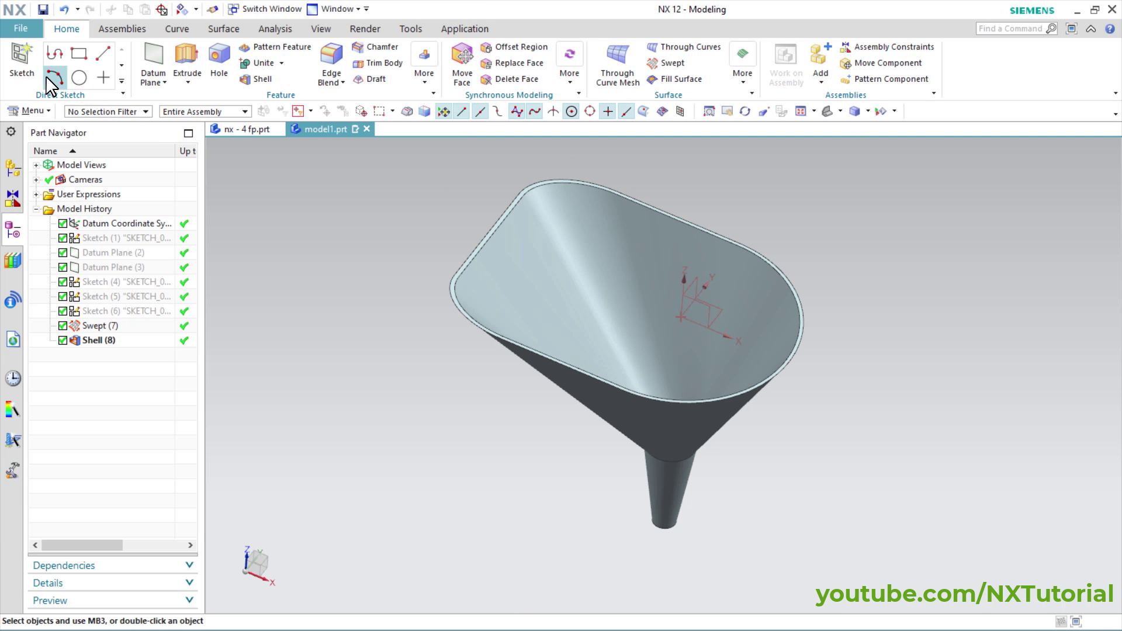
- Start Sketch (9) on the top plane and draw a 7.625 by 5 rectangle enclosing the rim
{"action": "left_click", "coordinate": [25, 65]}
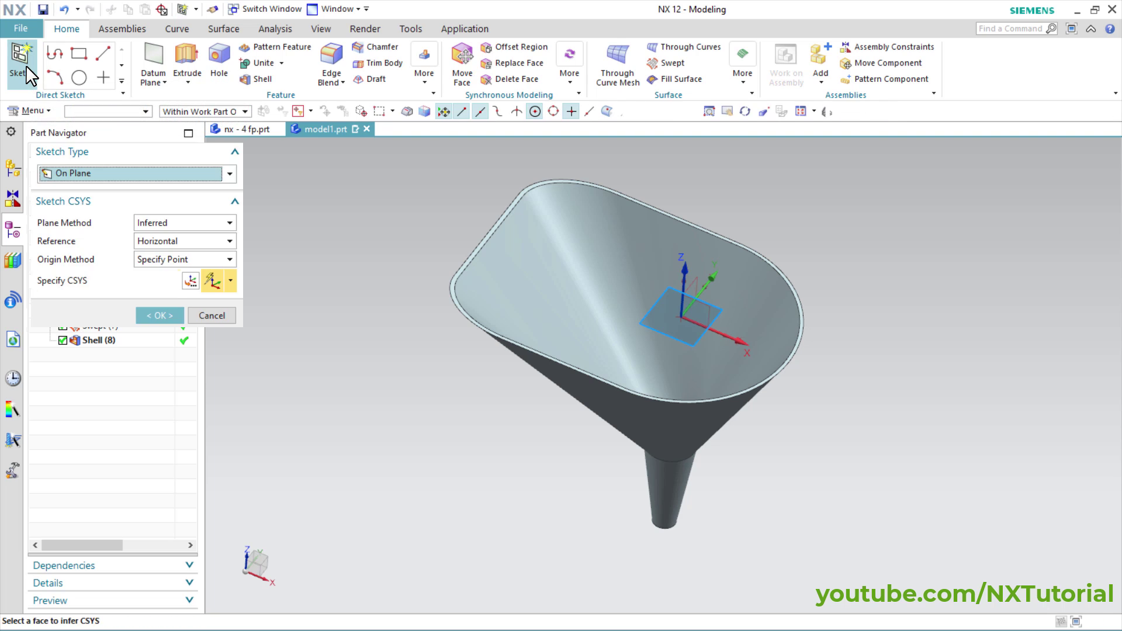
{"action": "left_click", "coordinate": [166, 319]}
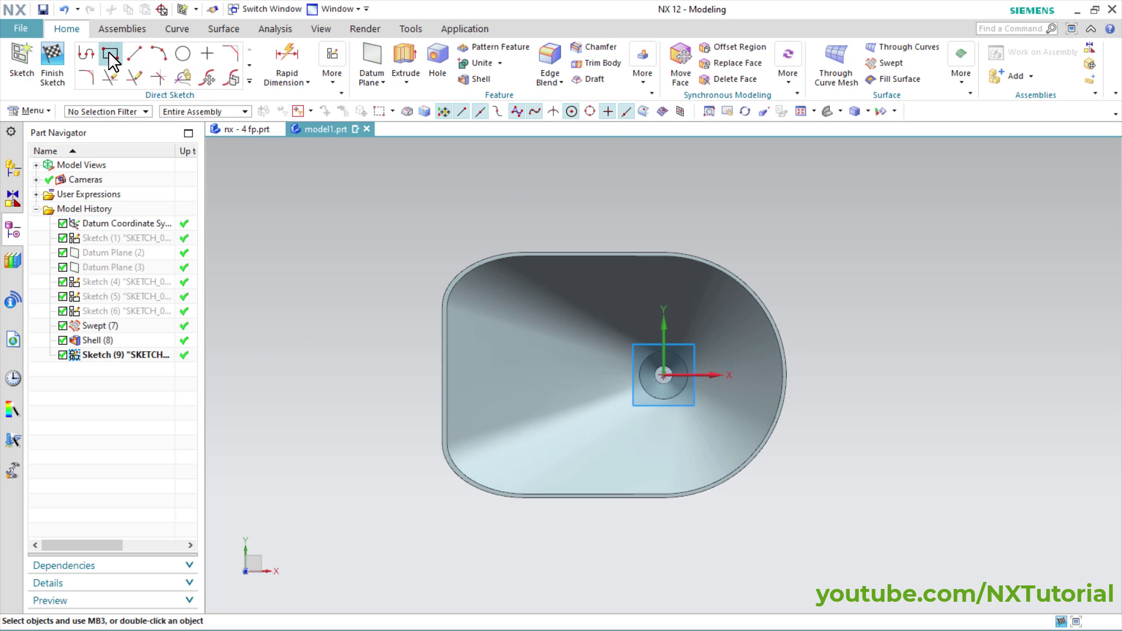
{"action": "left_click", "coordinate": [110, 53]}
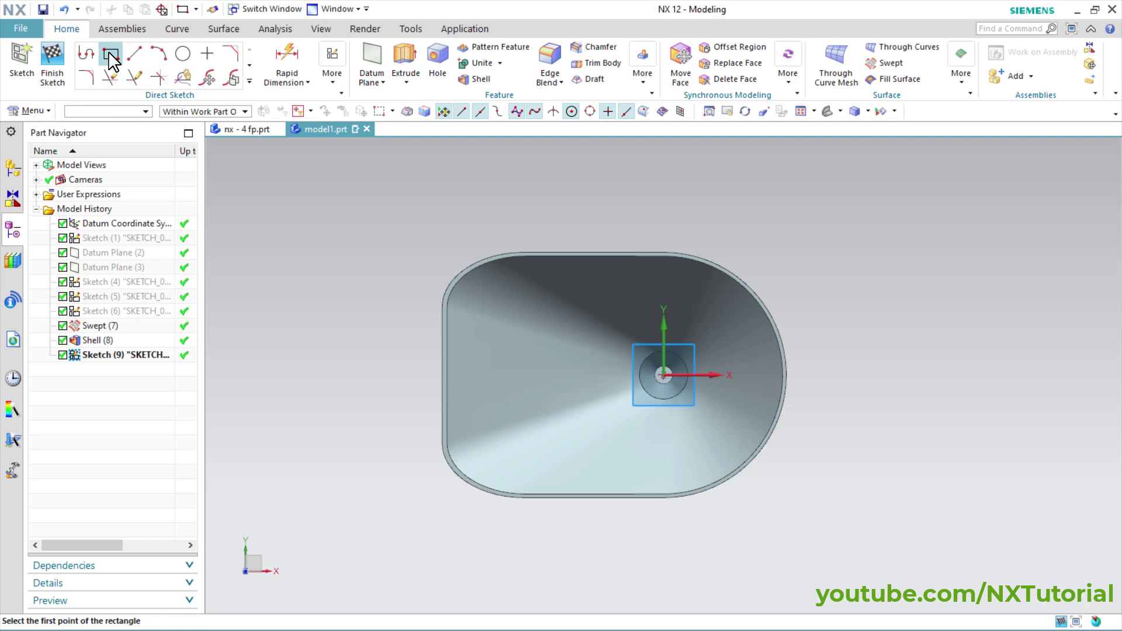
{"action": "left_click", "coordinate": [396, 223]}
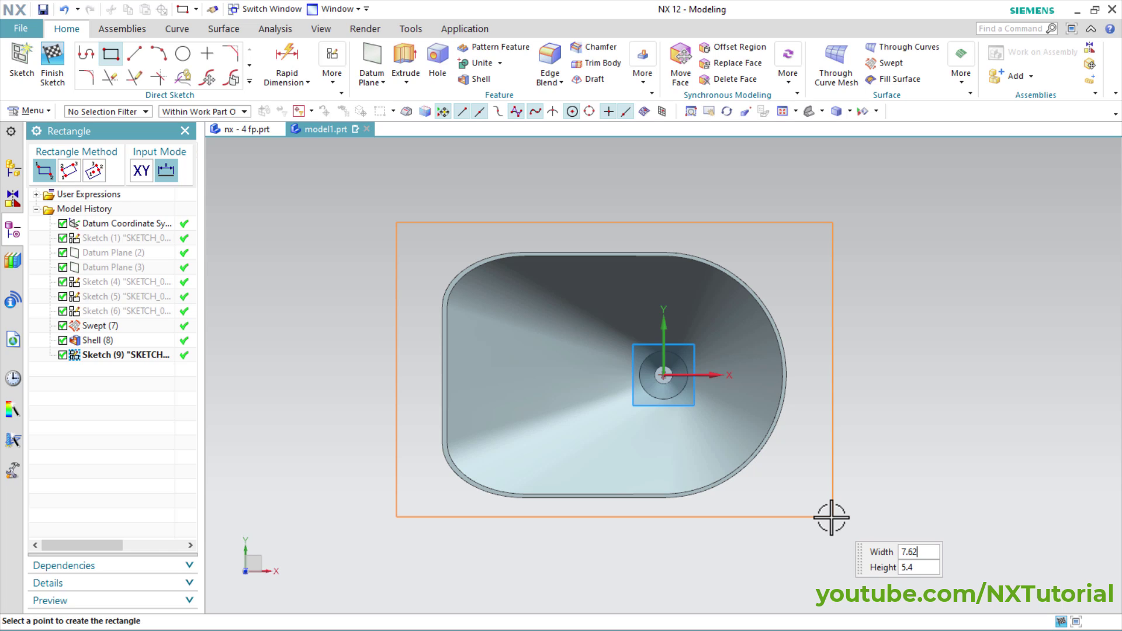
{"action": "key", "text": "Tab"}
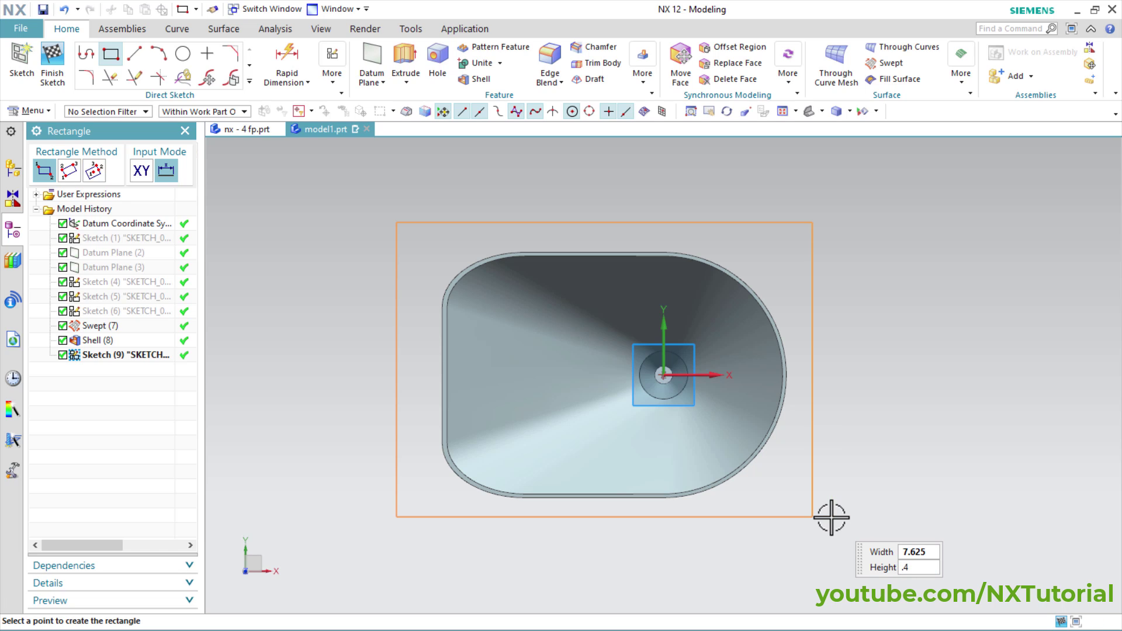
{"action": "key", "text": "Tab"}
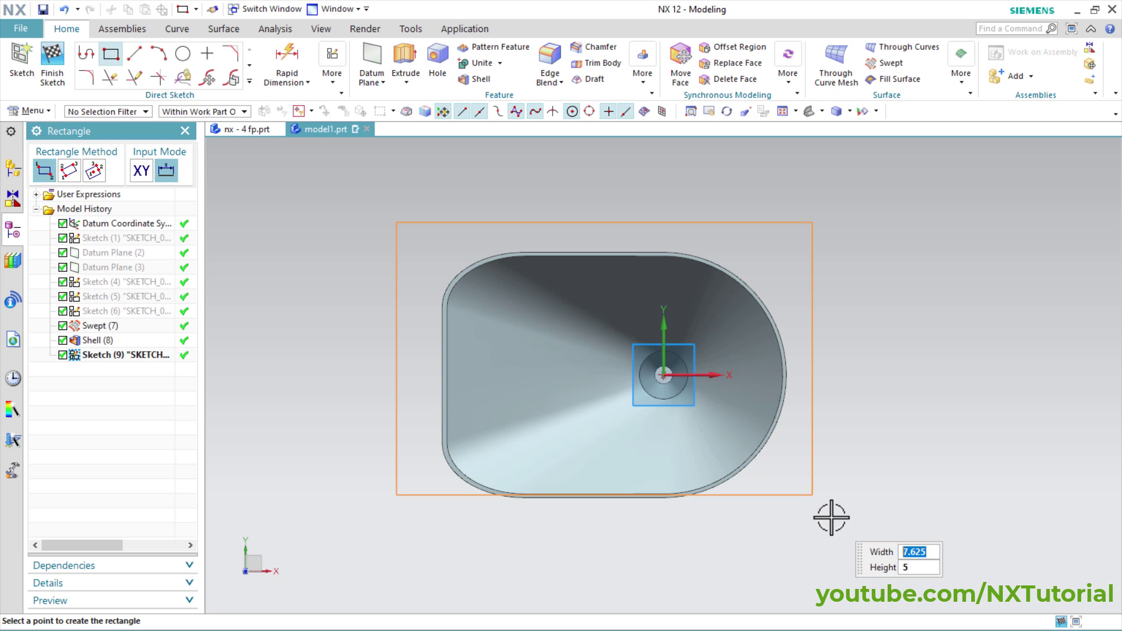
{"action": "left_click", "coordinate": [831, 517]}
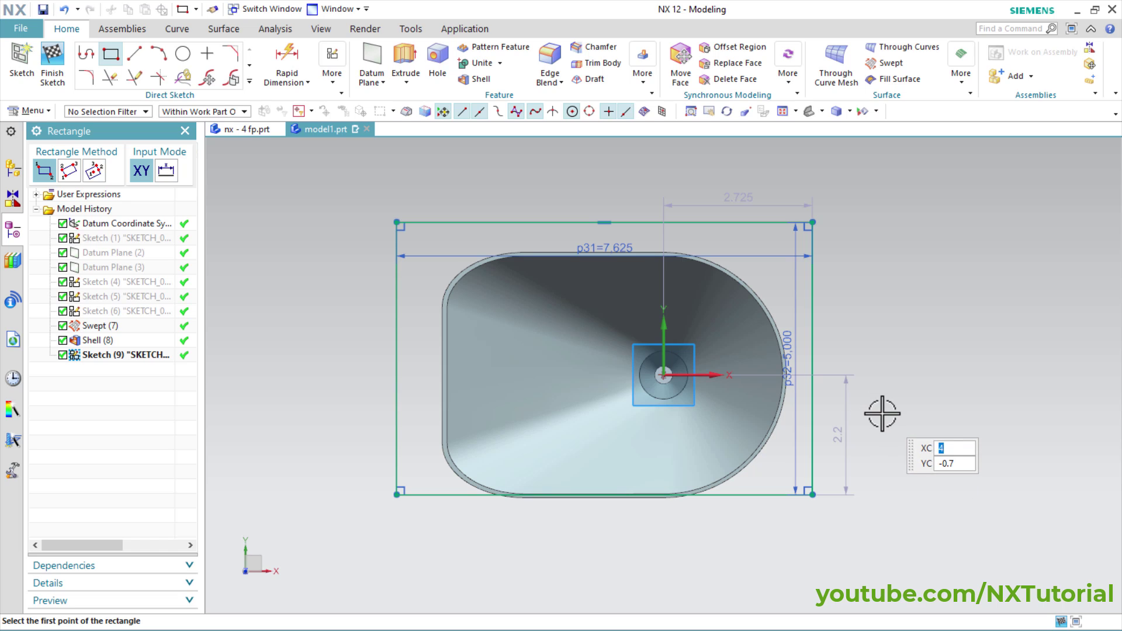
{"action": "key", "text": "Escape"}
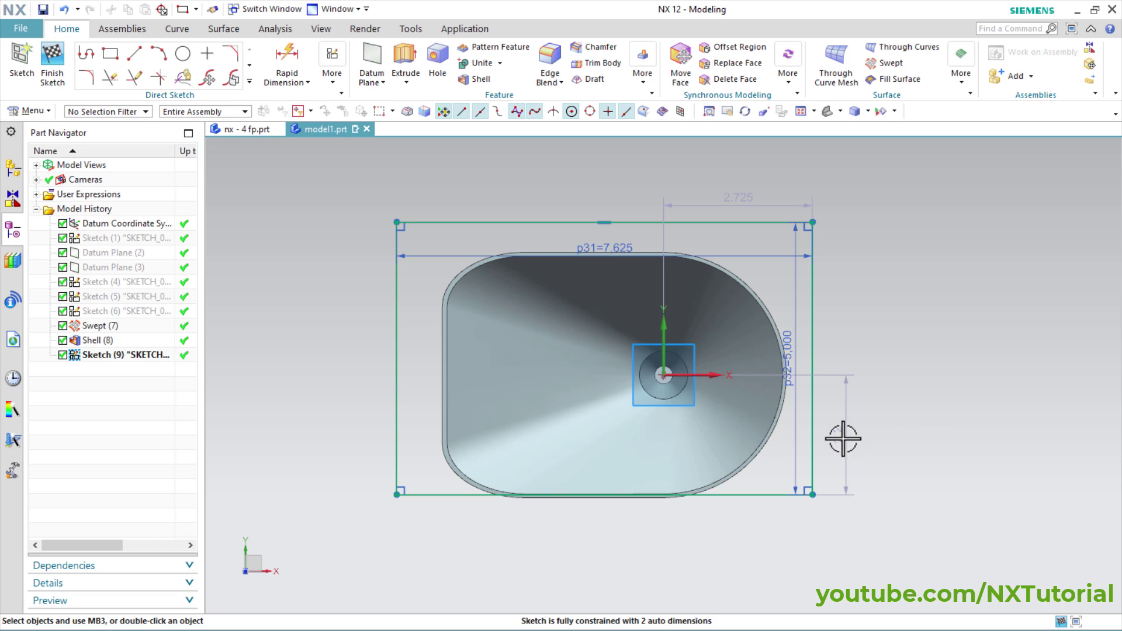
- Set the rectangle's vertical and horizontal offsets from the sketch origin to 2.5 each
{"action": "double_click", "coordinate": [841, 433]}
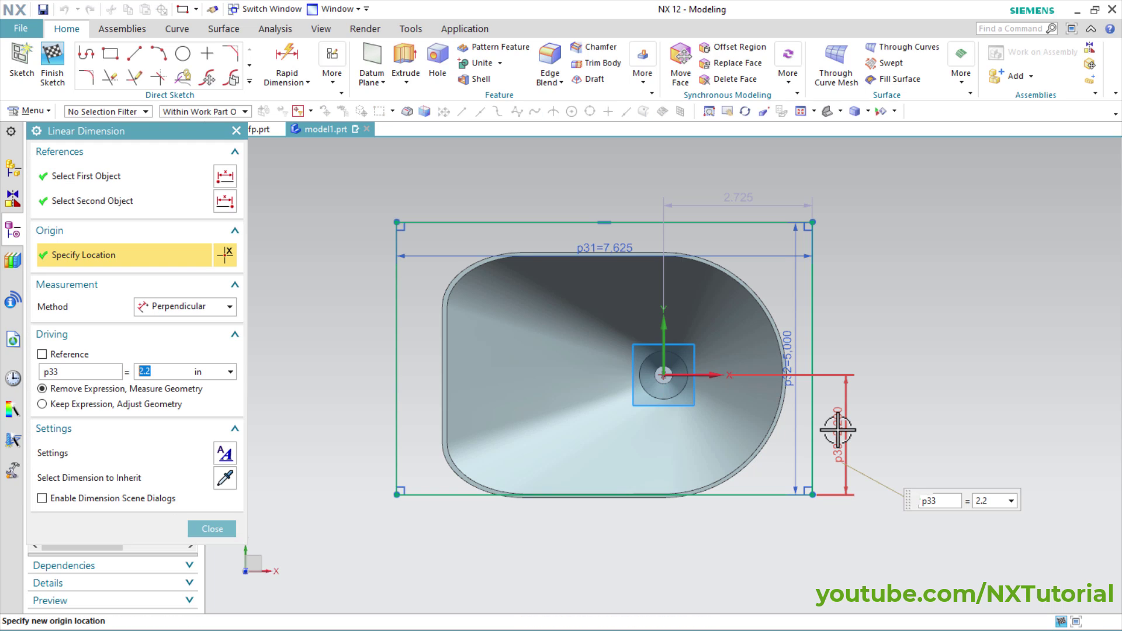
{"action": "type", "text": "2."}
{"action": "key", "text": "Return"}
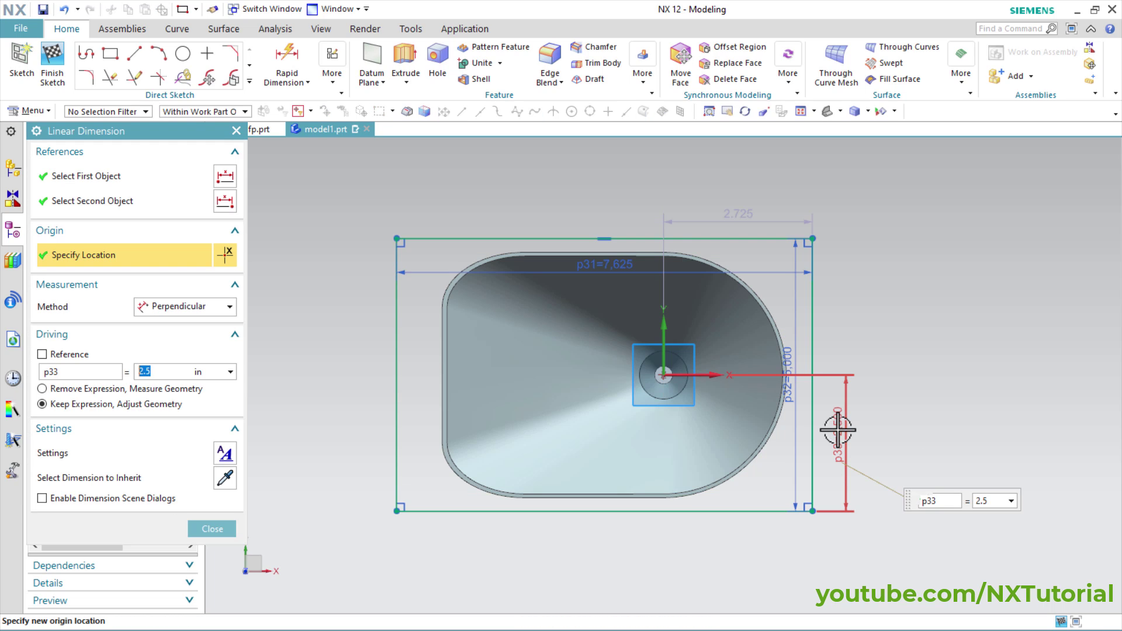
{"action": "left_click", "coordinate": [738, 212]}
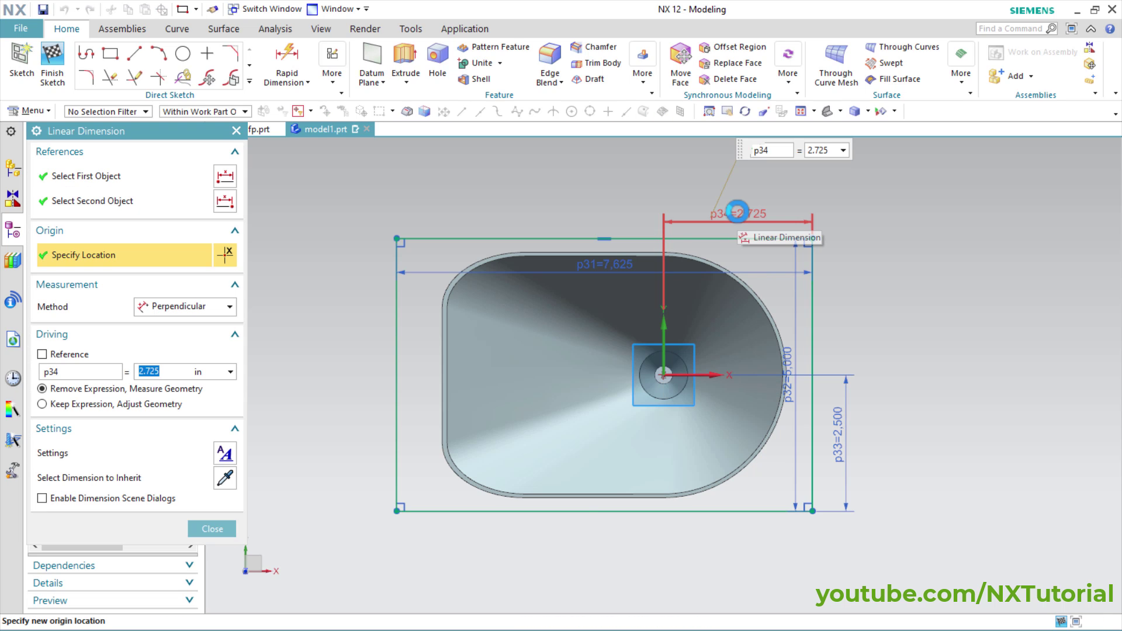
{"action": "type", "text": "2"}
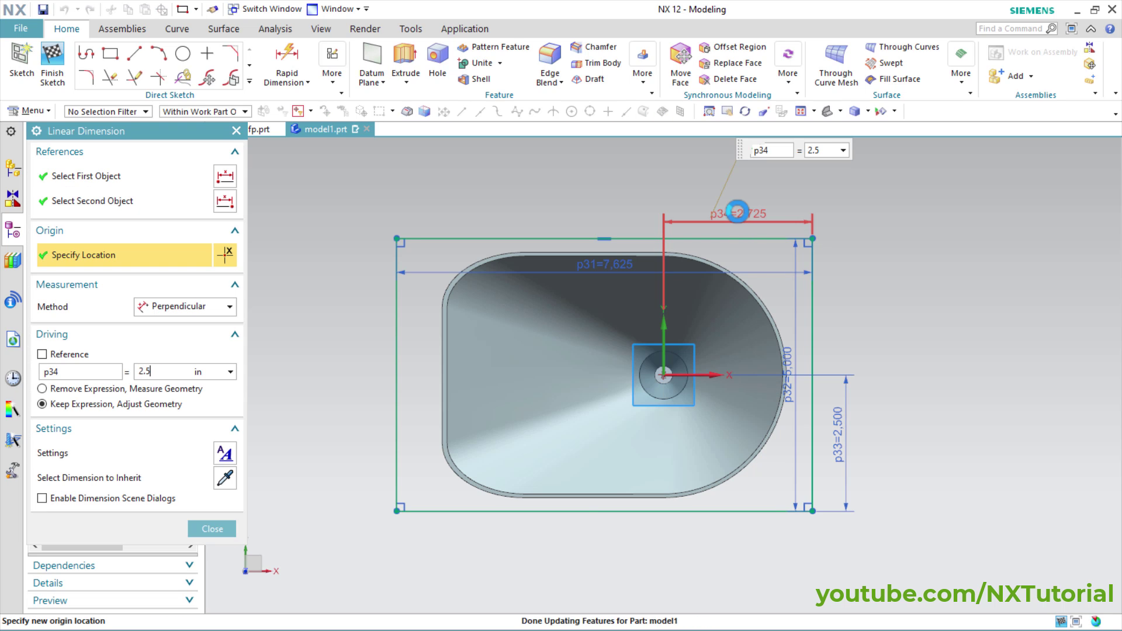
{"action": "type", "text": ".5"}
{"action": "key", "text": "Return"}
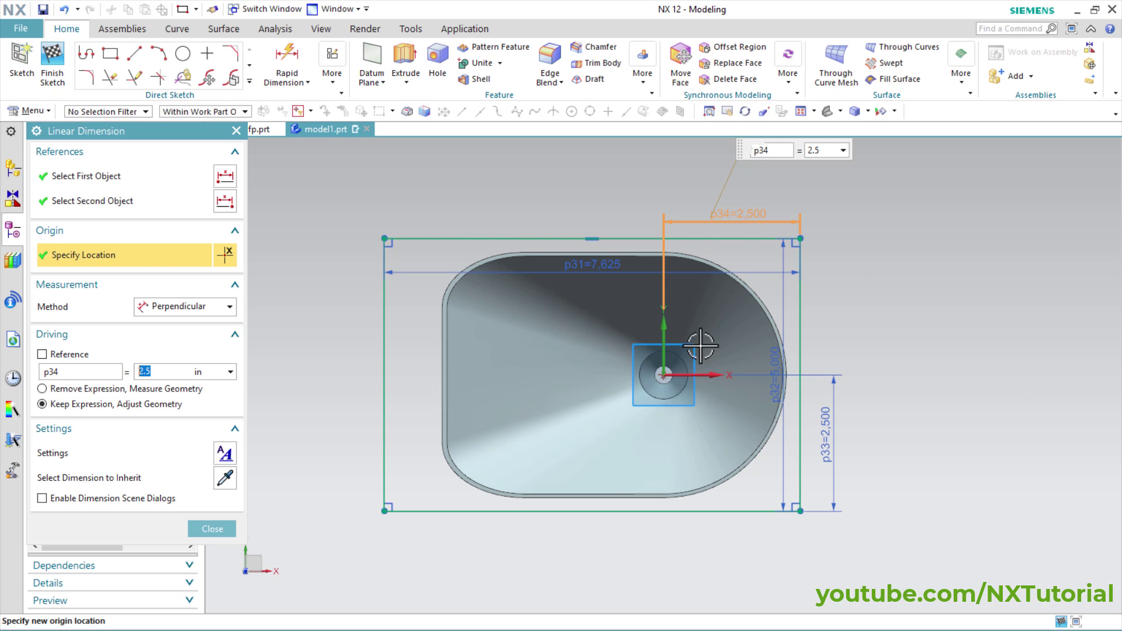
{"action": "middle_click", "coordinate": [729, 574]}
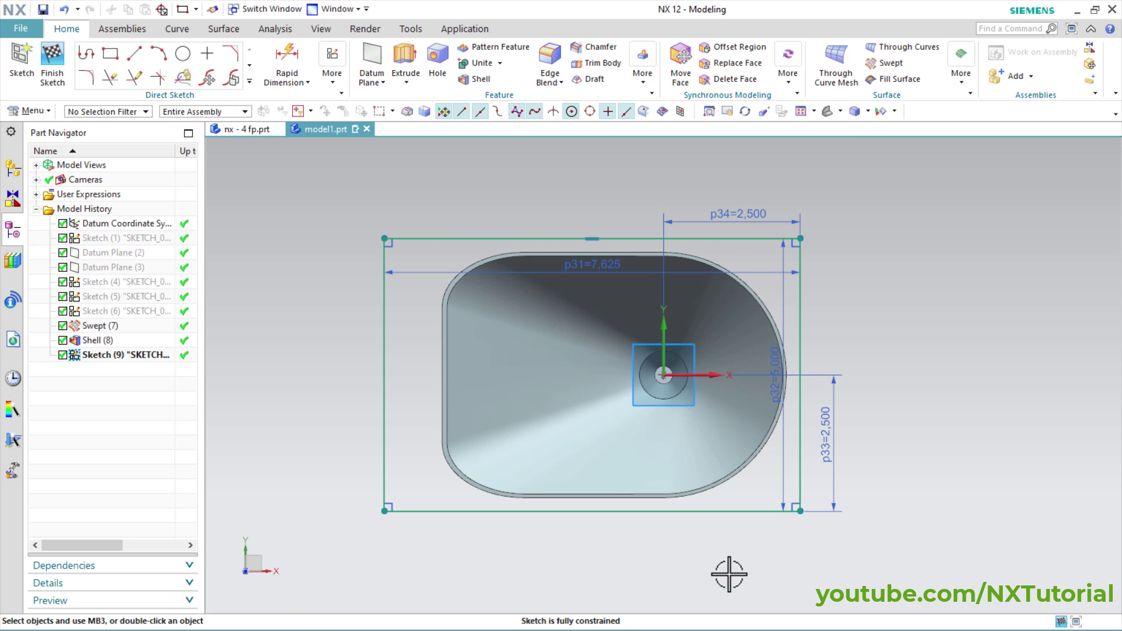
- Move the 7.625 width dimension above the sketch and the height dimension to the right
{"action": "left_click", "coordinate": [606, 261]}
{"action": "left_click_drag", "start_coordinate": [607, 262], "coordinate": [604, 184]}
{"action": "left_click_drag", "start_coordinate": [775, 377], "coordinate": [887, 380]}
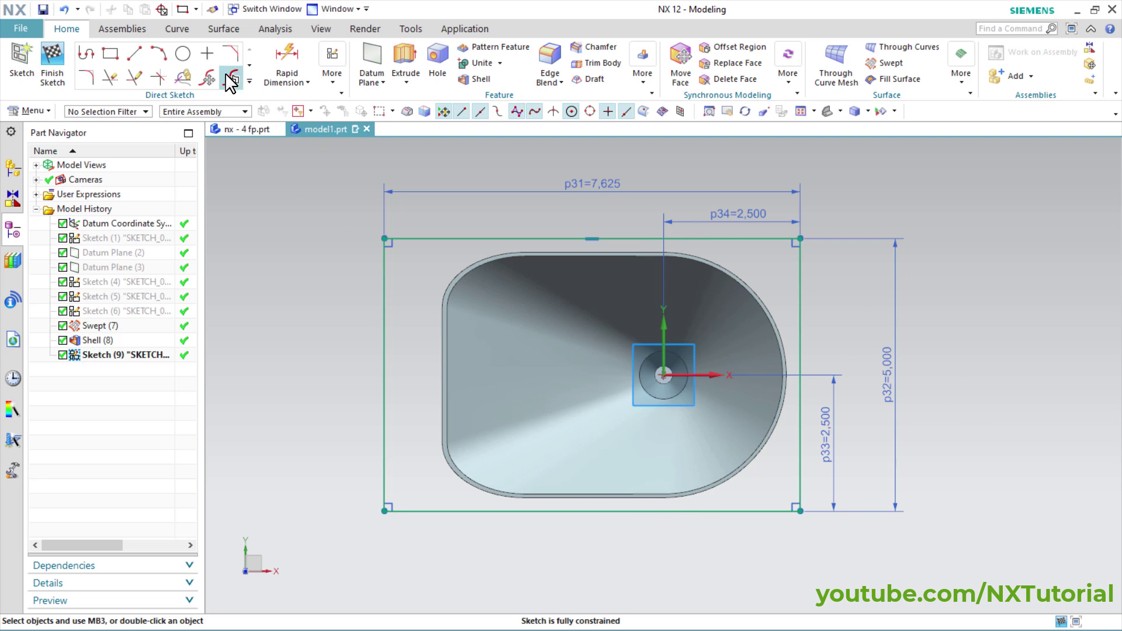
- Fillet the top-left, top-right, bottom-right and bottom-left rectangle corners with radius 2.5
{"action": "left_click", "coordinate": [88, 80]}
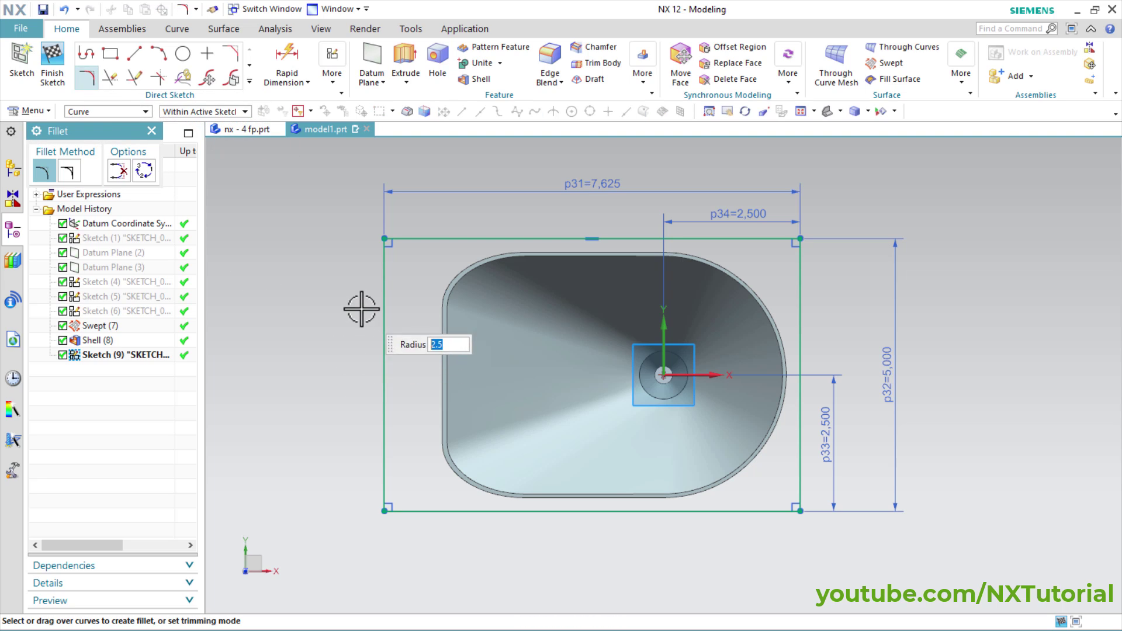
{"action": "left_click", "coordinate": [383, 294]}
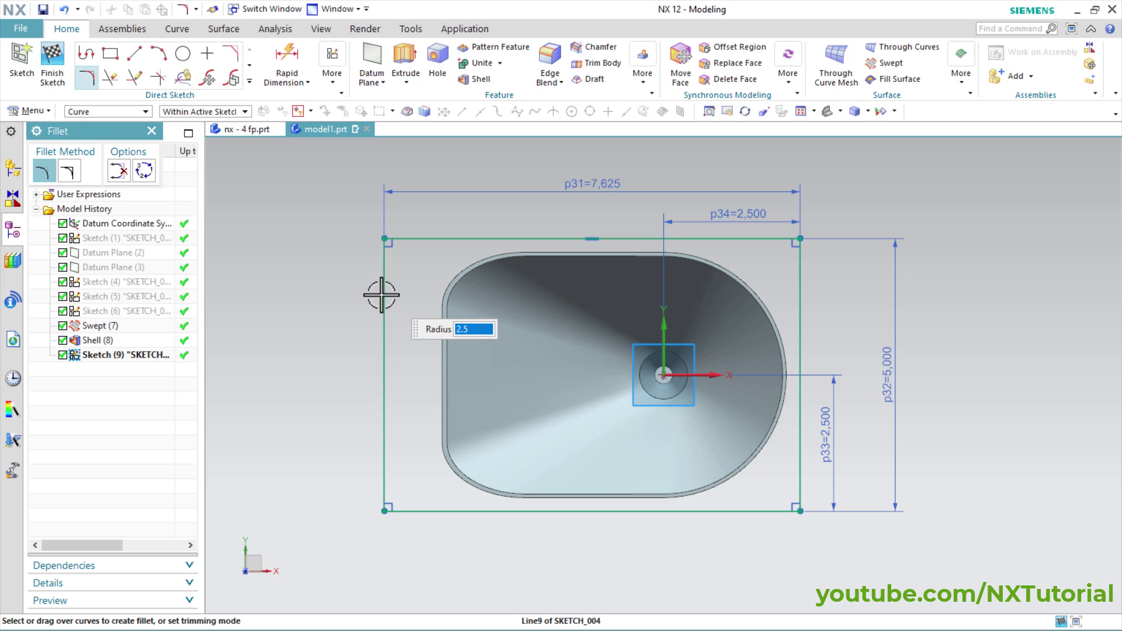
{"action": "left_click", "coordinate": [426, 239]}
{"action": "left_click", "coordinate": [761, 240]}
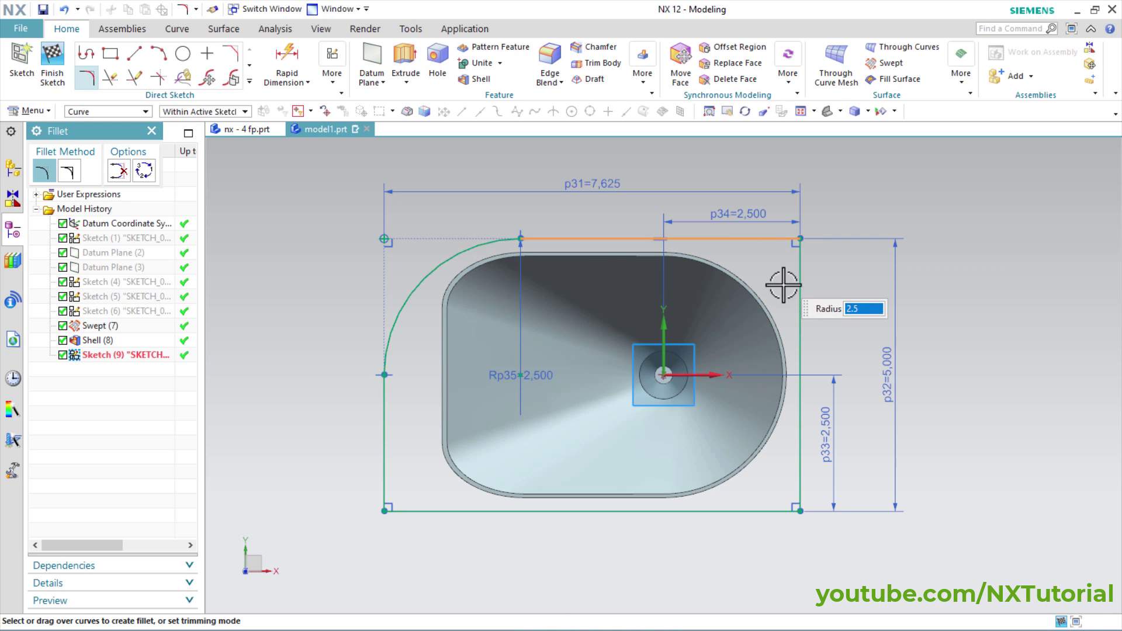
{"action": "left_click", "coordinate": [800, 298]}
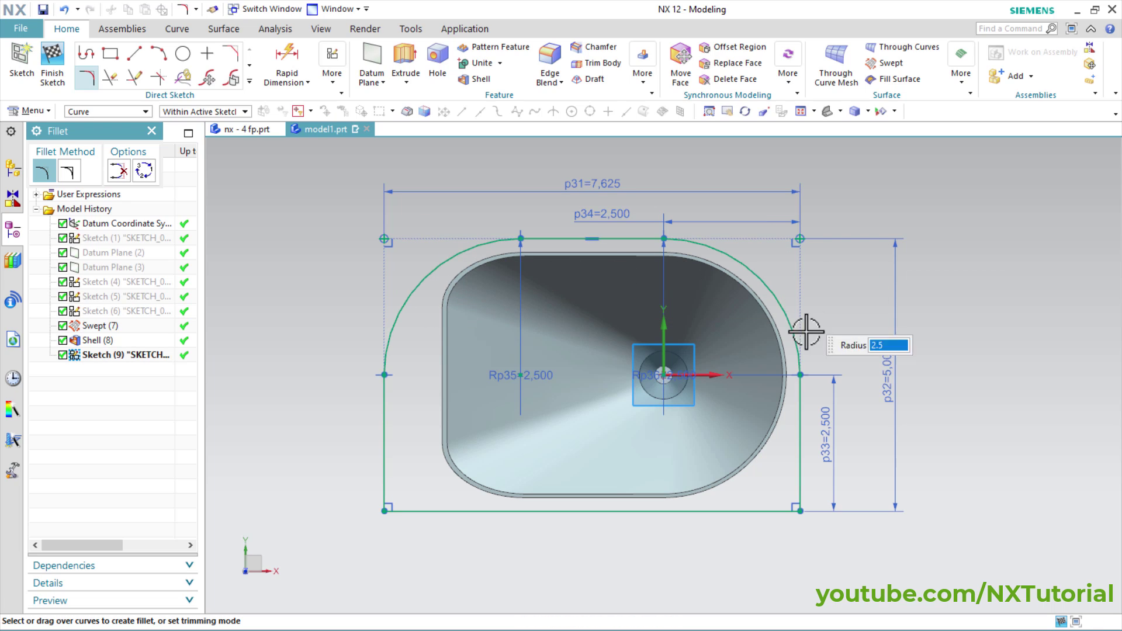
{"action": "left_click", "coordinate": [800, 441]}
{"action": "left_click", "coordinate": [657, 512]}
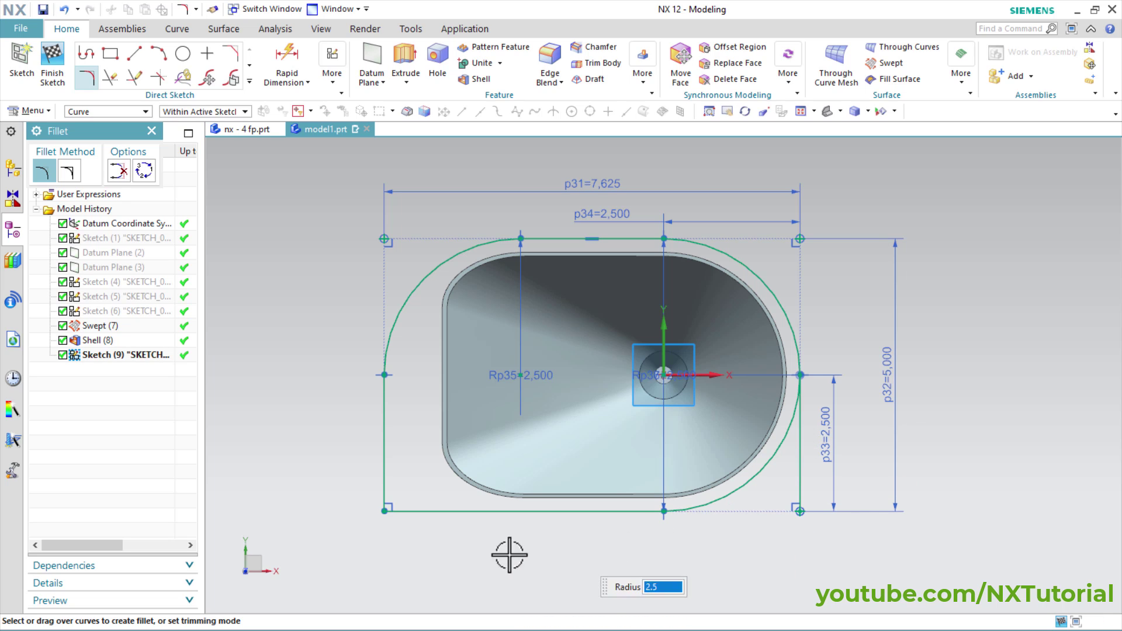
{"action": "left_click", "coordinate": [426, 511]}
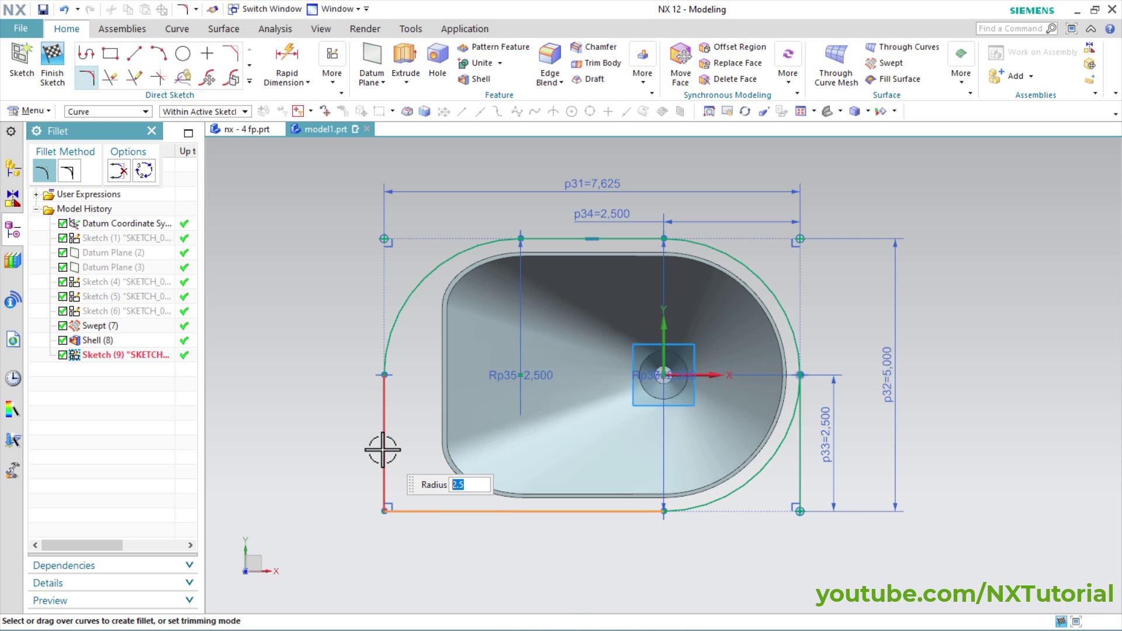
{"action": "left_click", "coordinate": [383, 483]}
{"action": "key", "text": "Escape"}
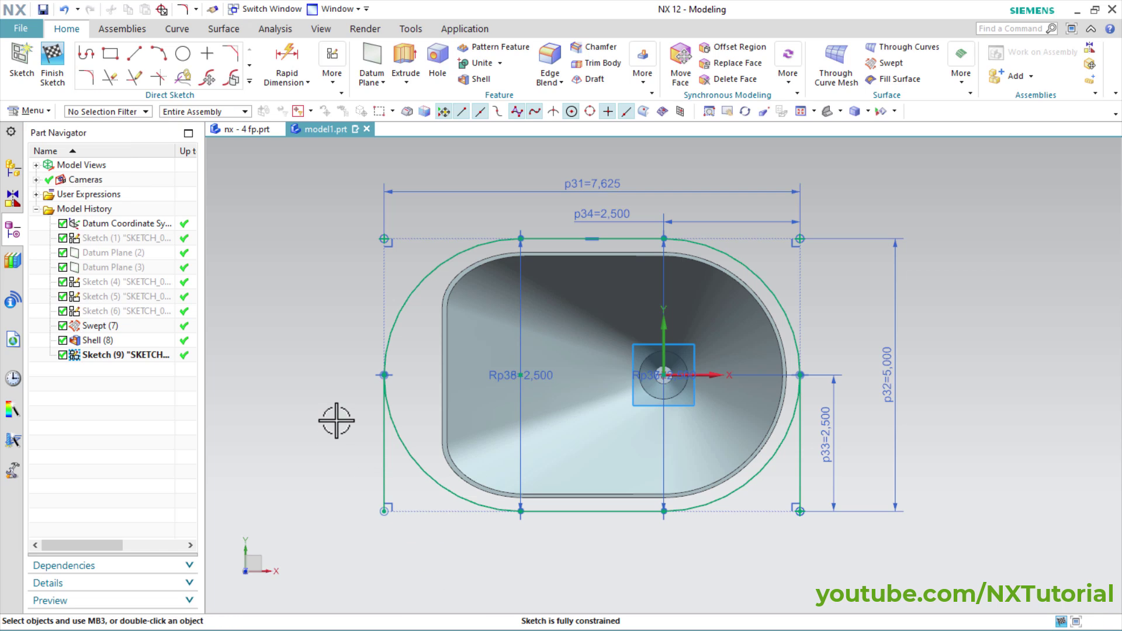
- Convert the left vertical Line9 and the right vertical line into reference lines
{"action": "left_click", "coordinate": [385, 462]}
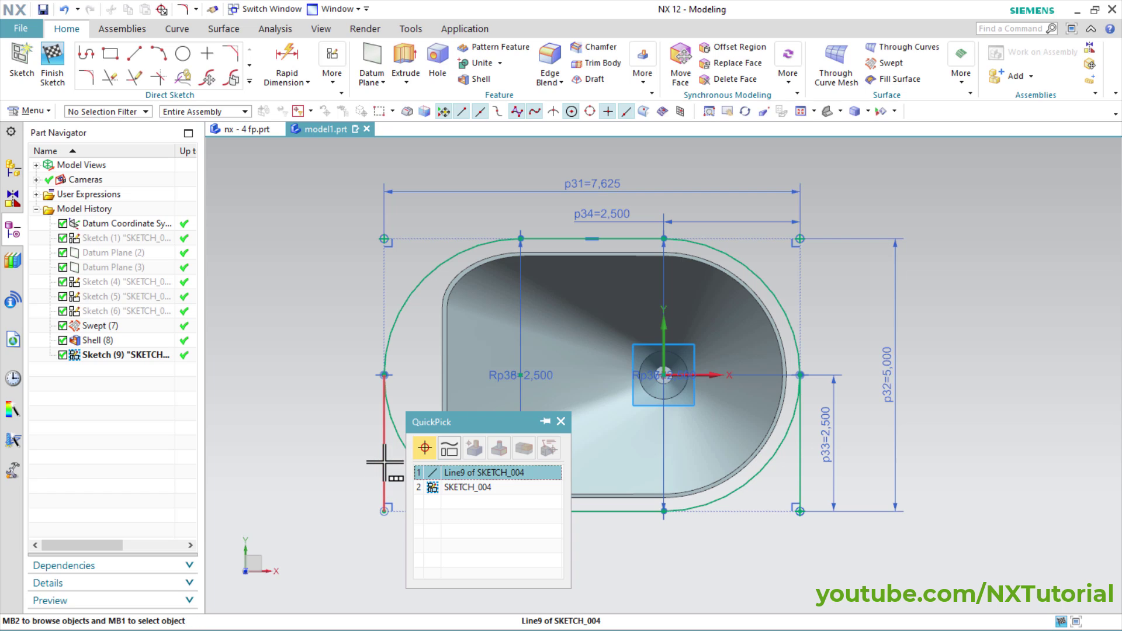
{"action": "left_click", "coordinate": [468, 472]}
{"action": "left_click", "coordinate": [800, 482]}
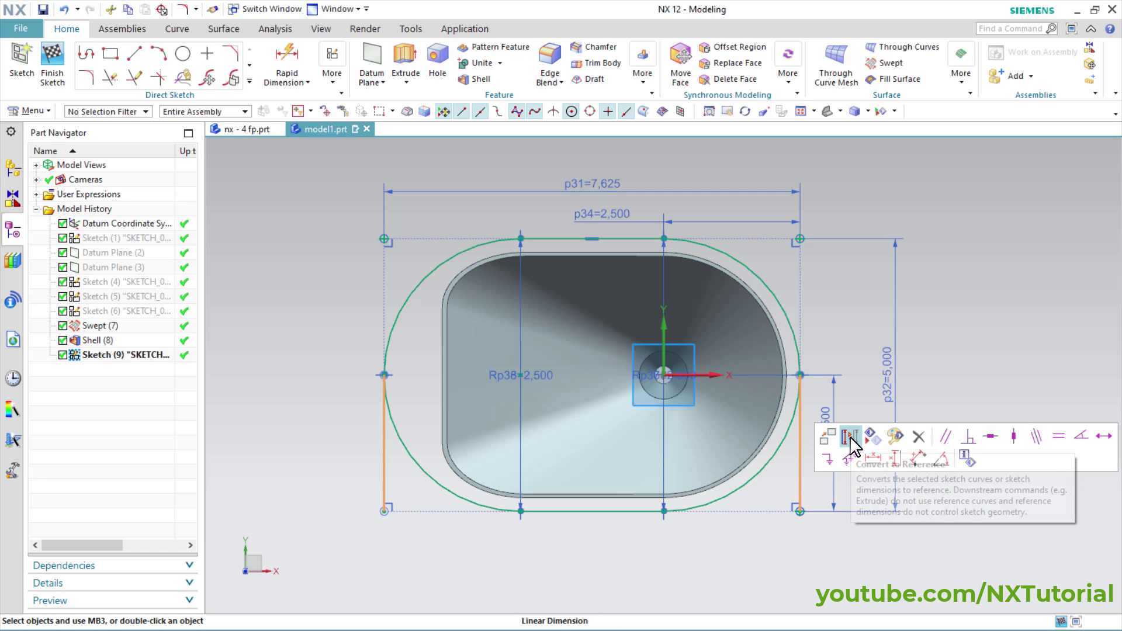
{"action": "left_click", "coordinate": [850, 438]}
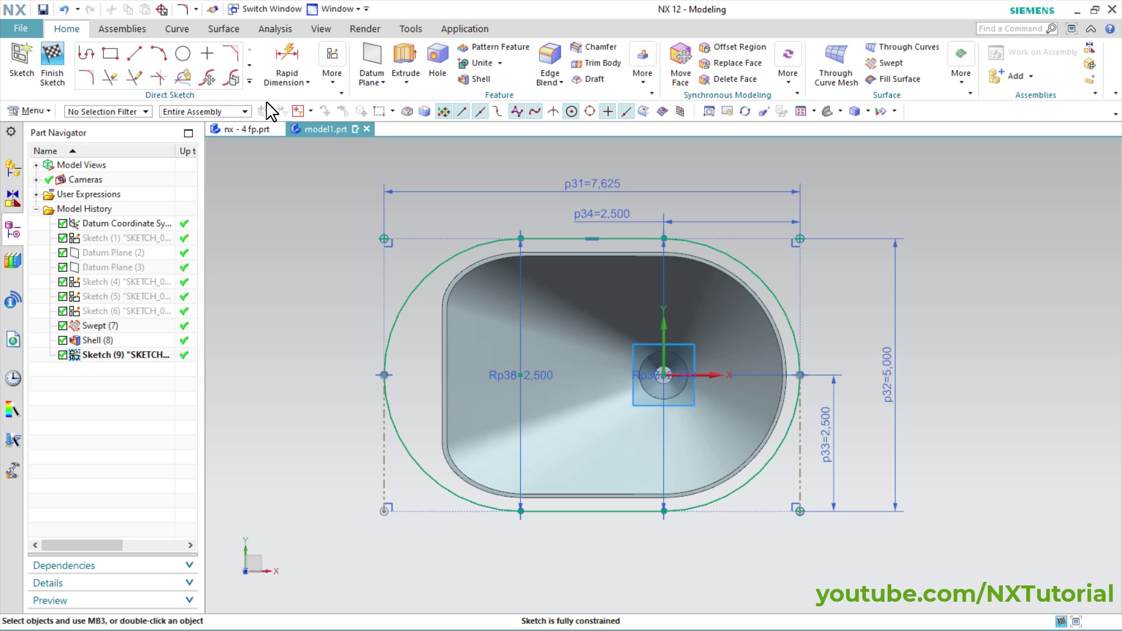
{"action": "left_click", "coordinate": [250, 81]}
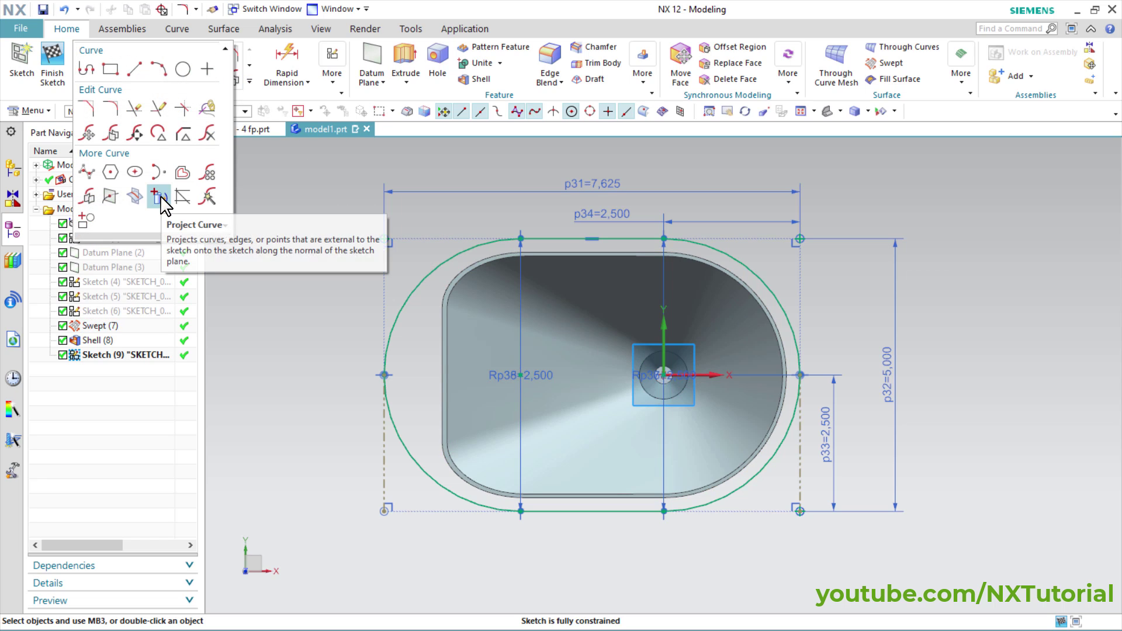
- Project the funnel's inner rim edge loop into Sketch (9)
{"action": "left_click", "coordinate": [159, 198]}
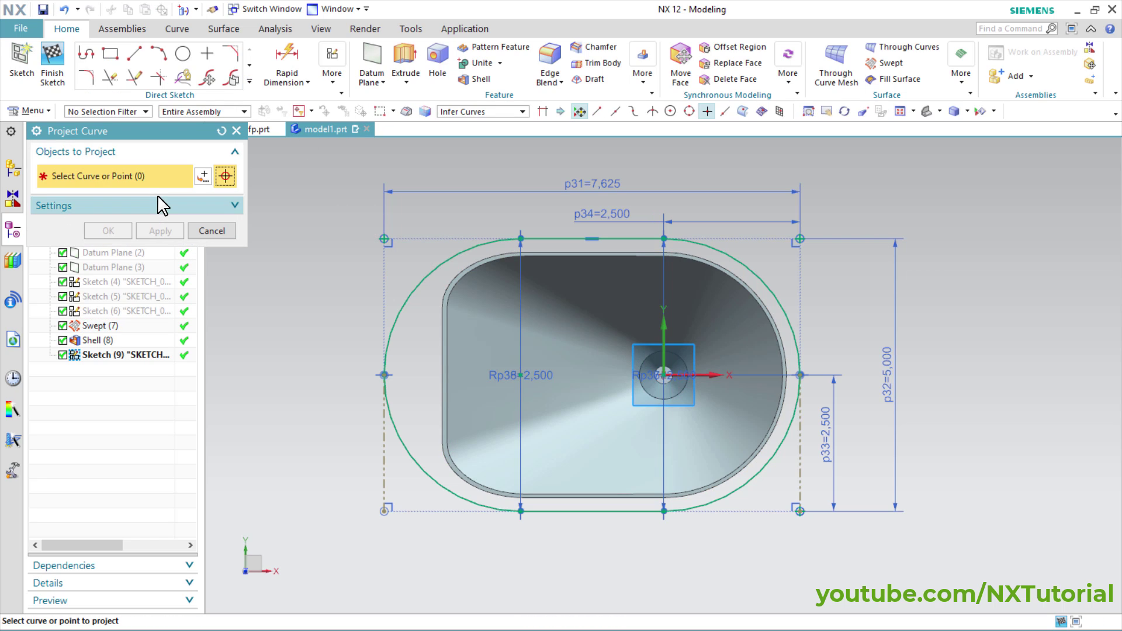
{"action": "left_click", "coordinate": [459, 281]}
{"action": "middle_click", "coordinate": [306, 284]}
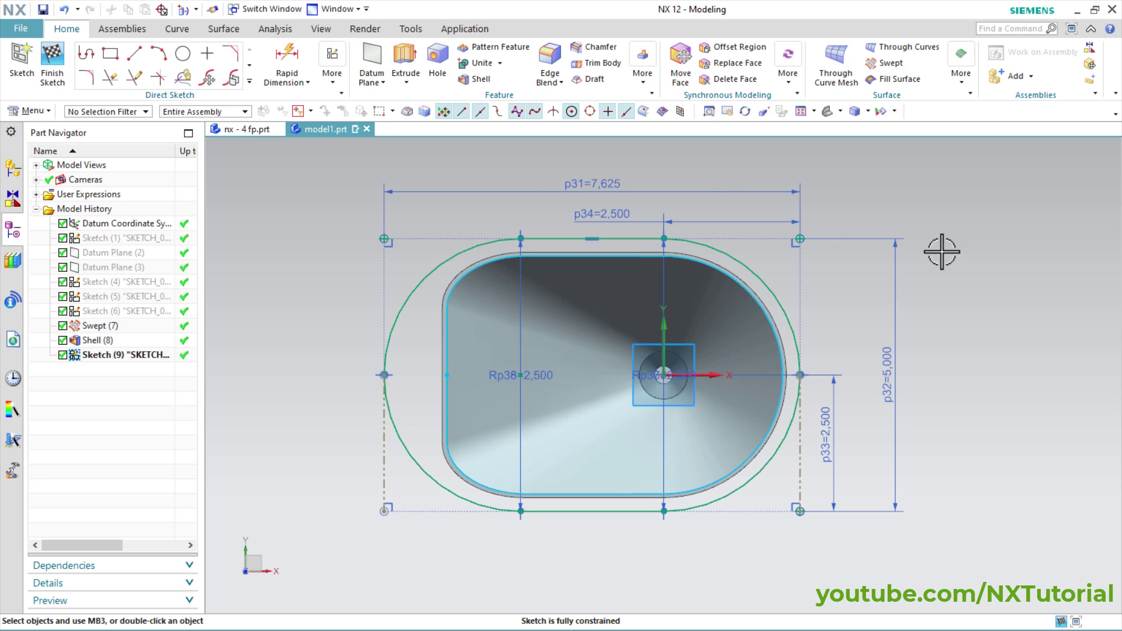
- Finish Sketch (9) and begin a new Extrude
{"action": "right_click", "coordinate": [847, 296]}
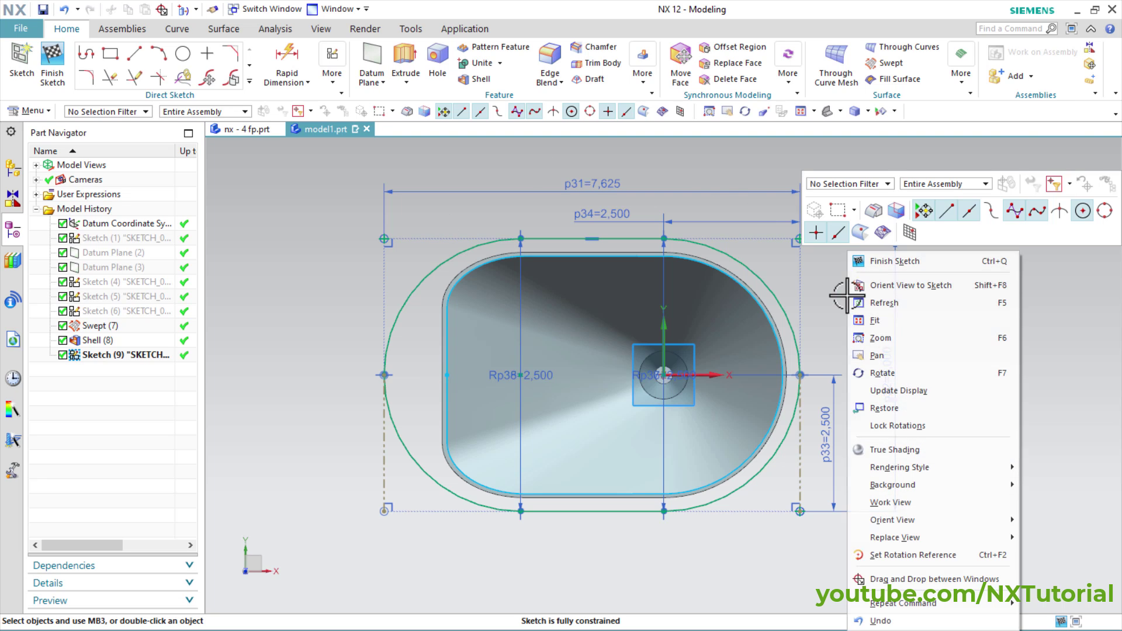
{"action": "left_click", "coordinate": [895, 258]}
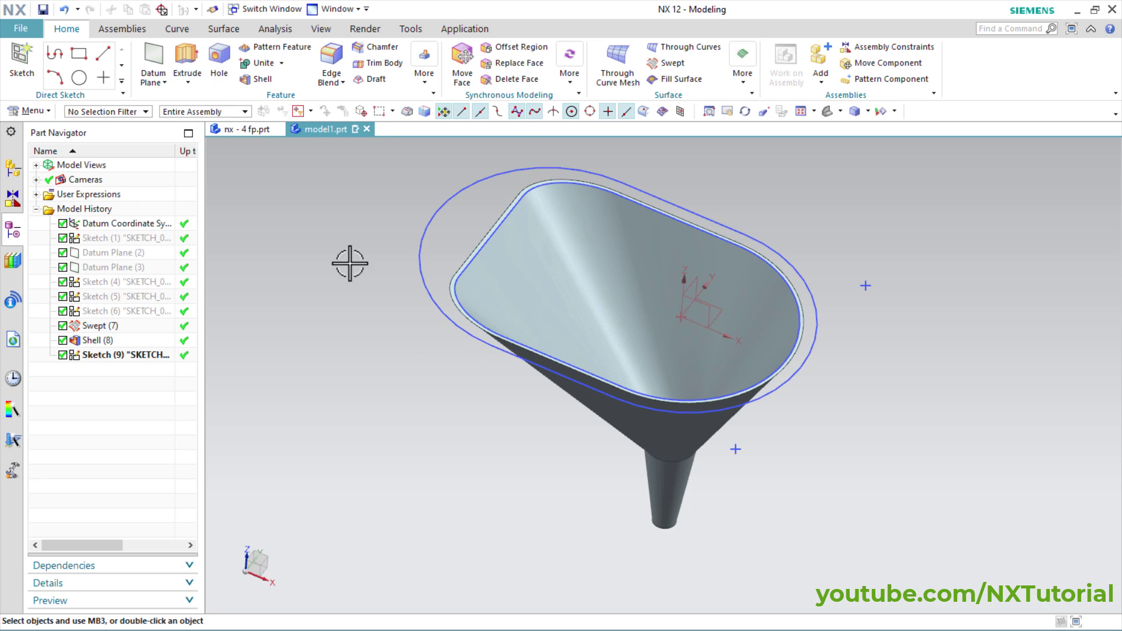
{"action": "left_click", "coordinate": [185, 56]}
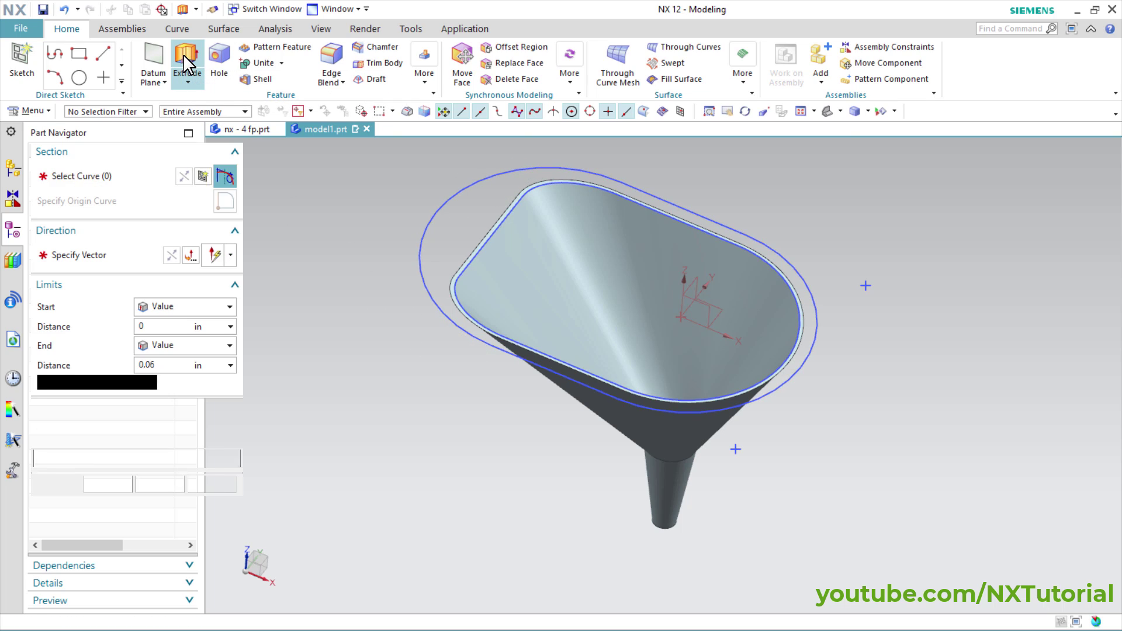
- Extrude Sketch(9) 0.06 downward and unite it with the funnel body as Extrude (10)
{"action": "left_click", "coordinate": [437, 211]}
{"action": "left_click", "coordinate": [538, 222]}
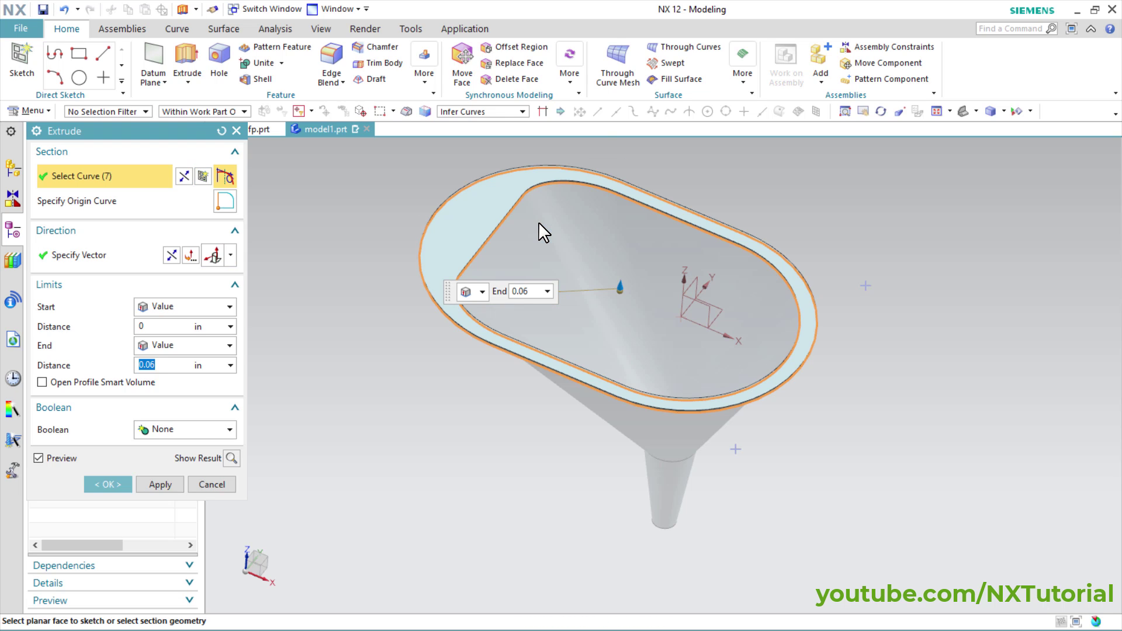
{"action": "middle_click_drag", "start_coordinate": [428, 426], "coordinate": [468, 391]}
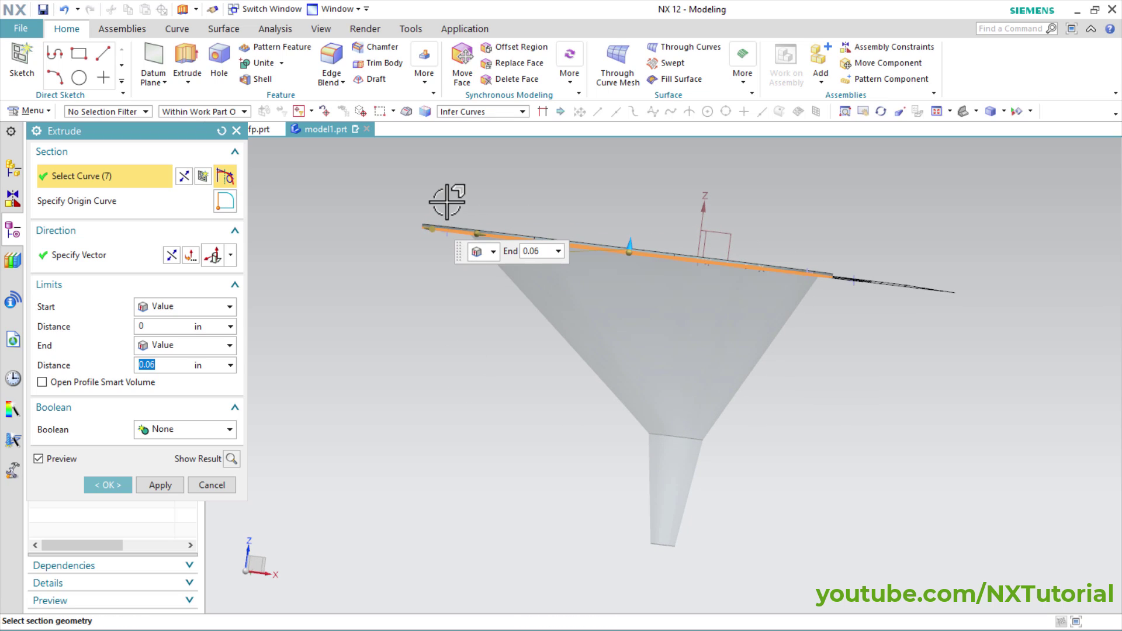
{"action": "scroll", "coordinate": [493, 195], "scroll_direction": "up", "scroll_amount": 4}
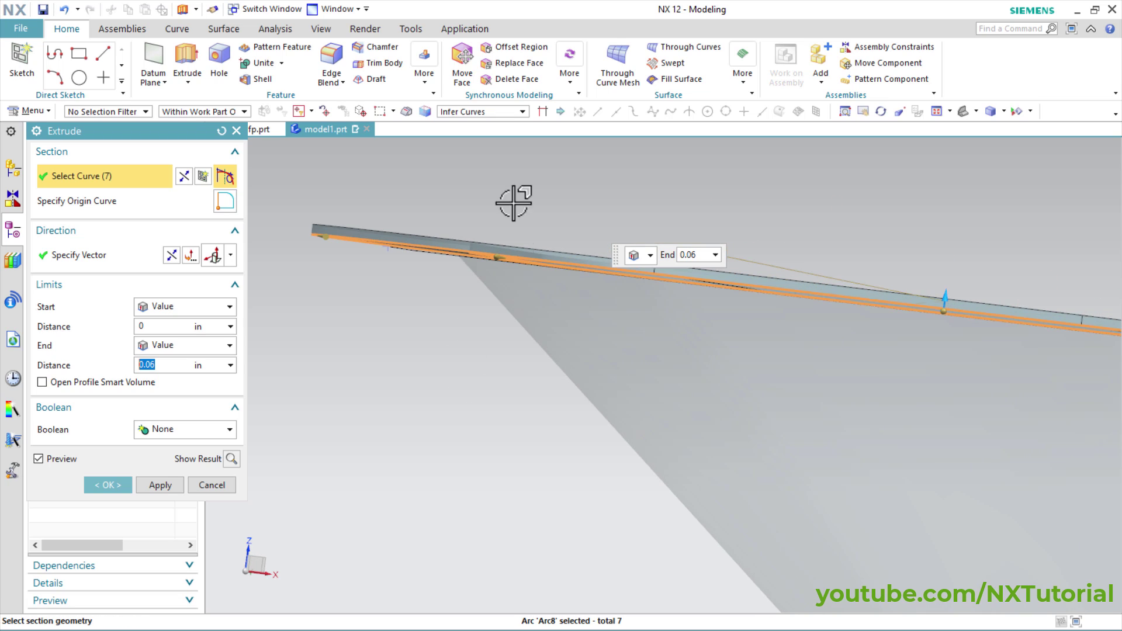
{"action": "middle_click_drag", "start_coordinate": [482, 284], "coordinate": [465, 301]}
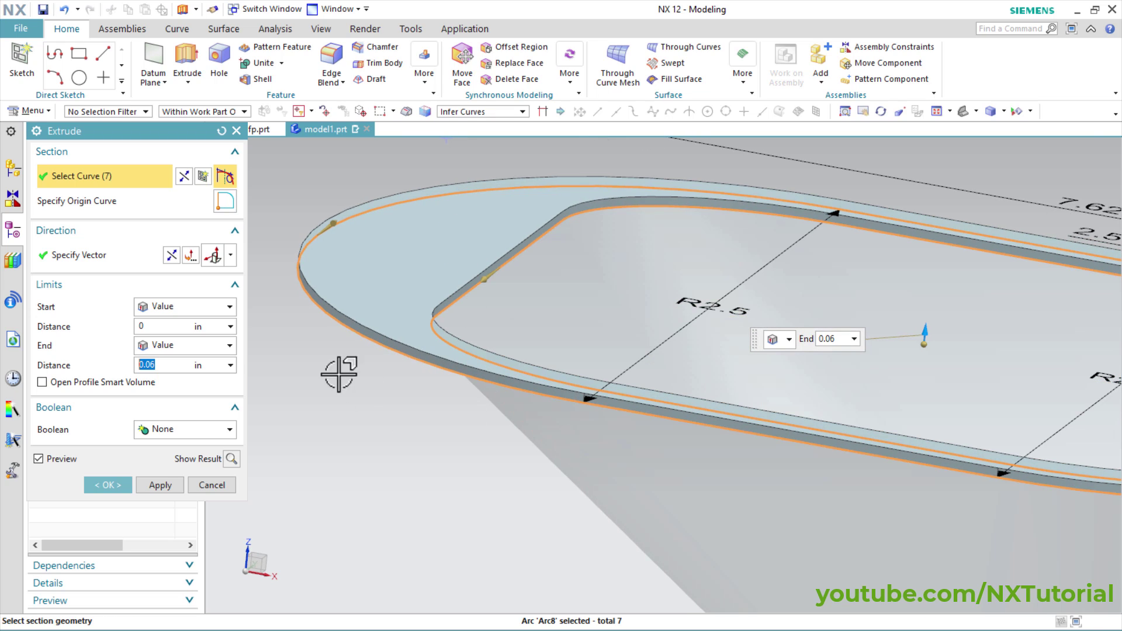
{"action": "left_click", "coordinate": [173, 256]}
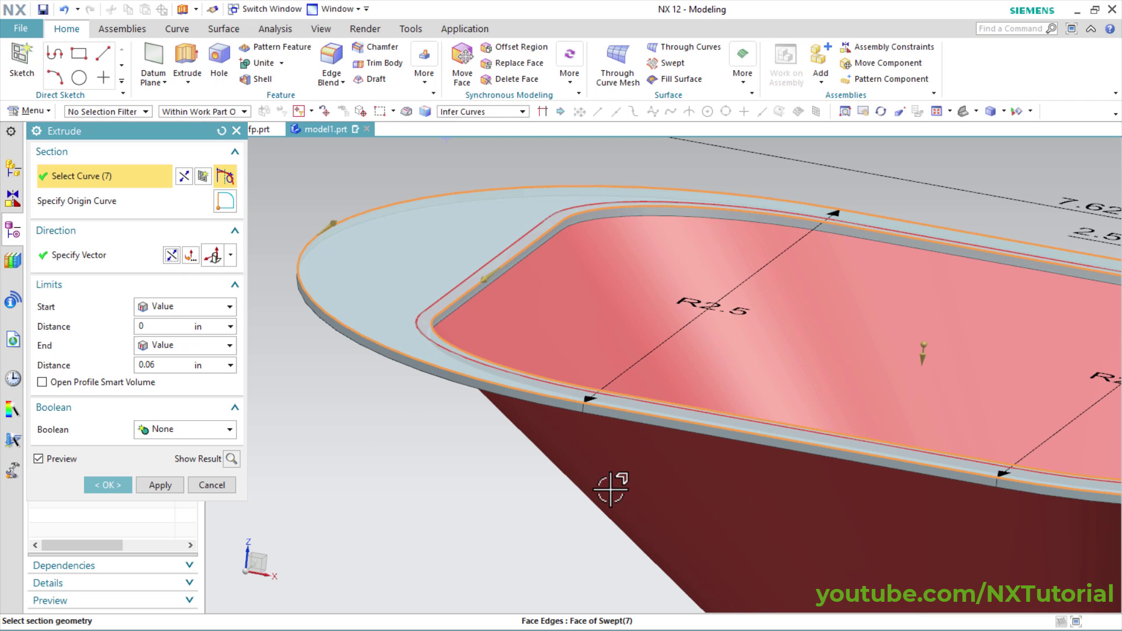
{"action": "left_click", "coordinate": [229, 431]}
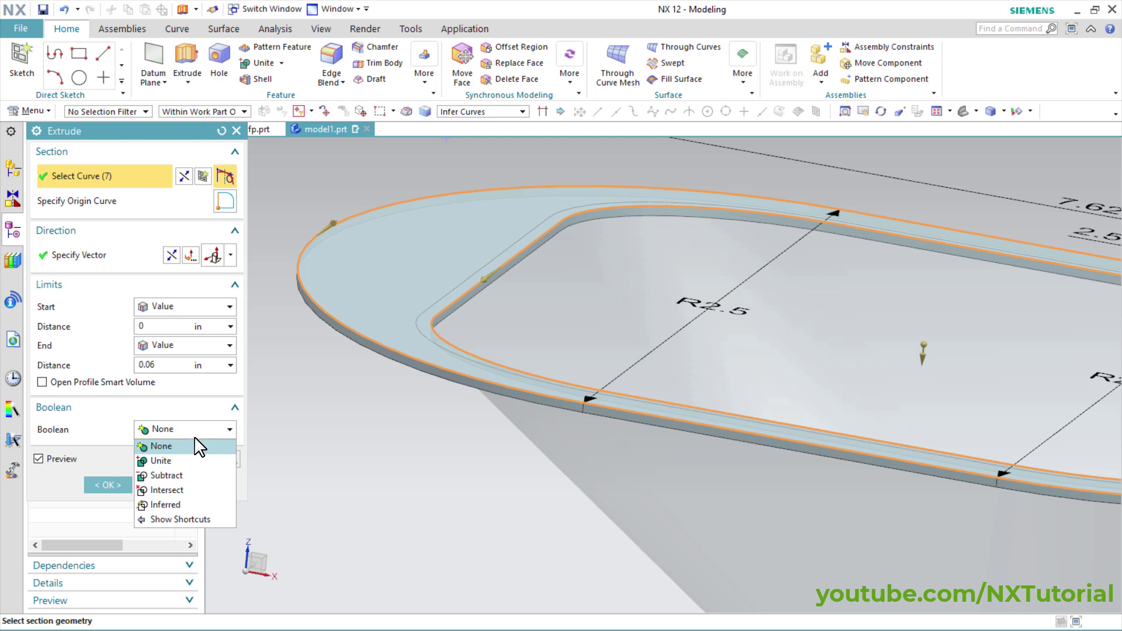
{"action": "left_click", "coordinate": [166, 463]}
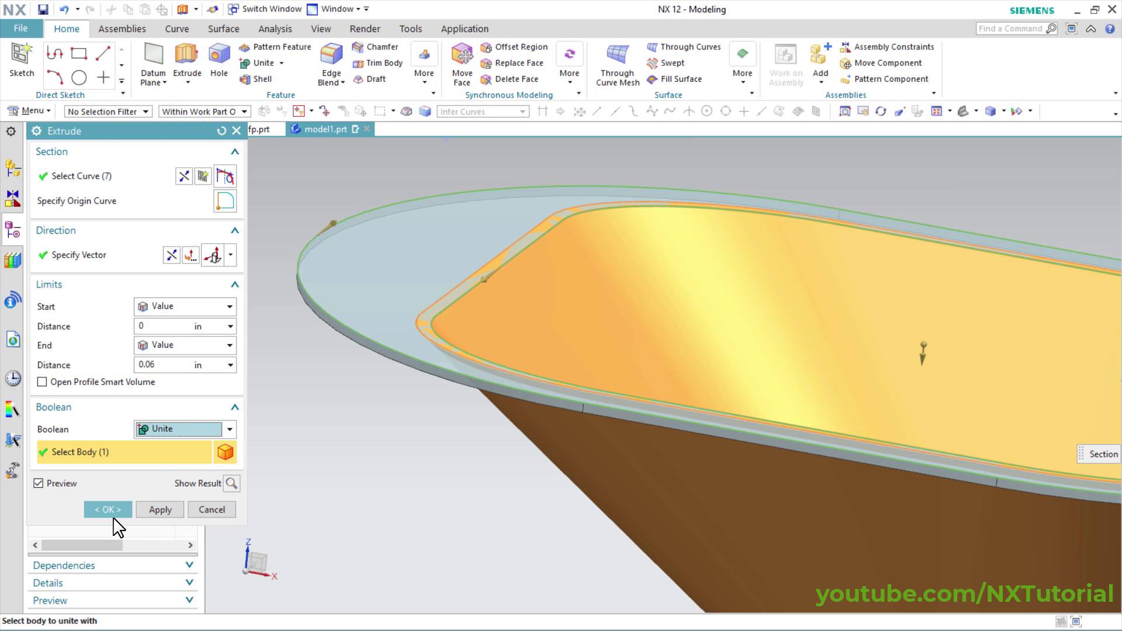
{"action": "left_click", "coordinate": [107, 510]}
- Hide SKETCH_004, then switch to the reference PDF to check the R0.125 slot dimensions
{"action": "scroll", "coordinate": [283, 468], "scroll_direction": "up", "scroll_amount": 4}
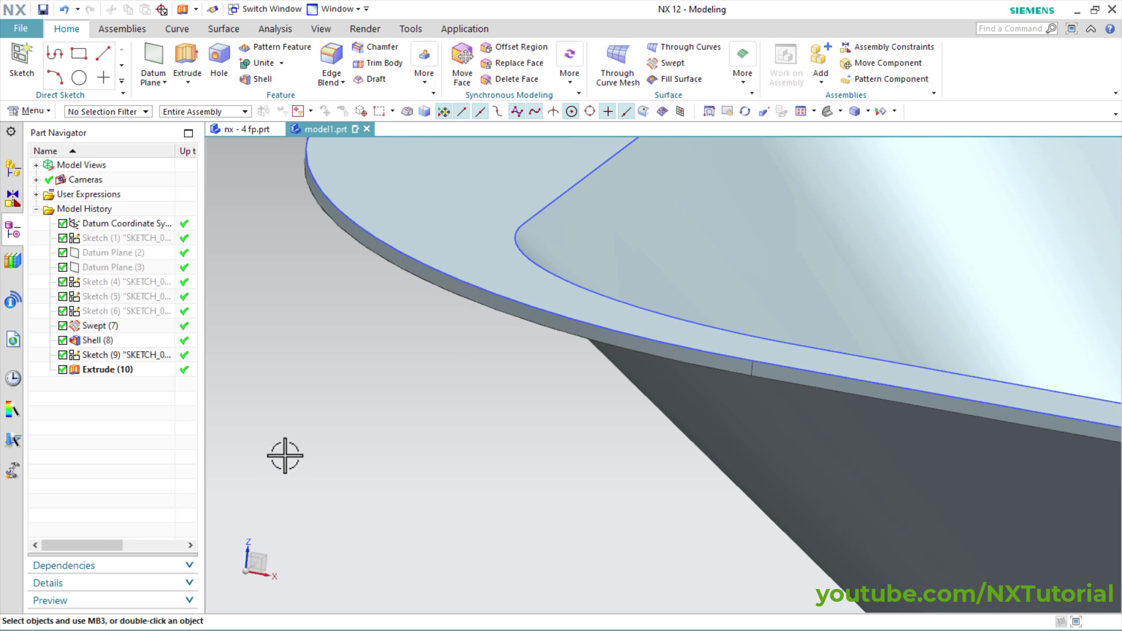
{"action": "scroll", "coordinate": [272, 409], "scroll_direction": "down", "scroll_amount": 5}
{"action": "scroll", "coordinate": [581, 315], "scroll_direction": "down", "scroll_amount": 3}
{"action": "middle_click_drag", "start_coordinate": [581, 316], "coordinate": [706, 302]}
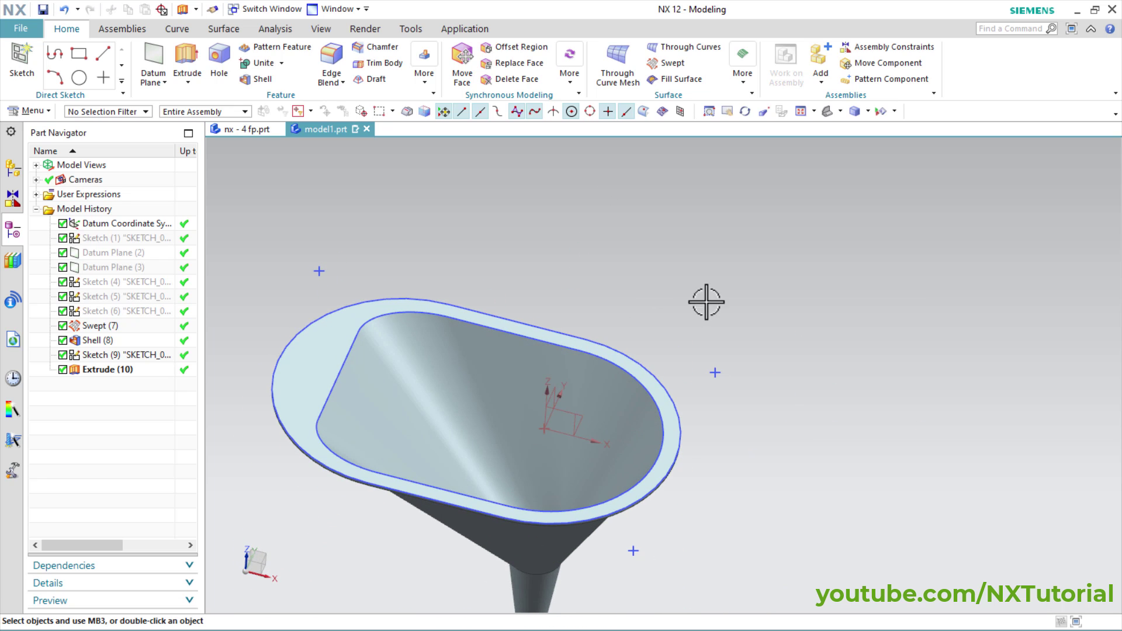
{"action": "left_click", "coordinate": [715, 374]}
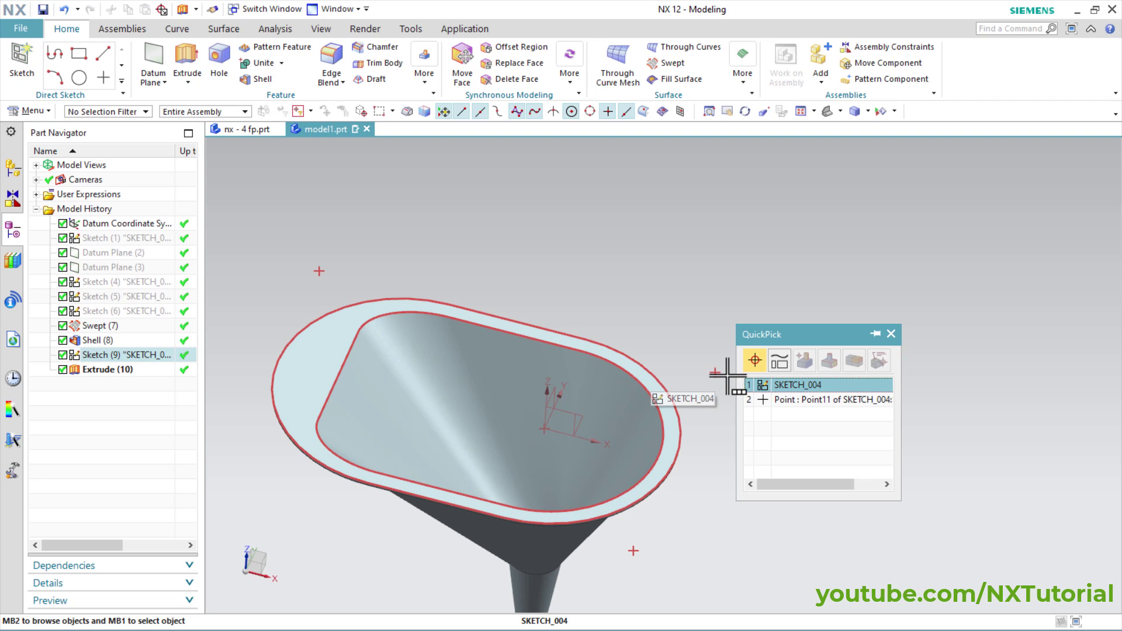
{"action": "left_click", "coordinate": [805, 386]}
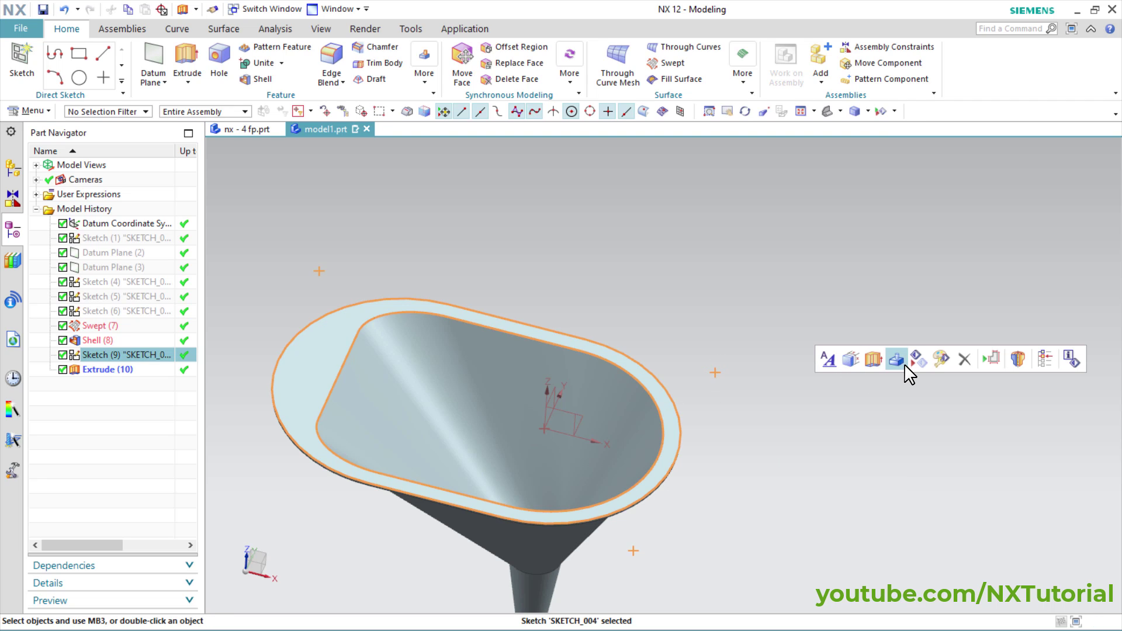
{"action": "left_click", "coordinate": [905, 366]}
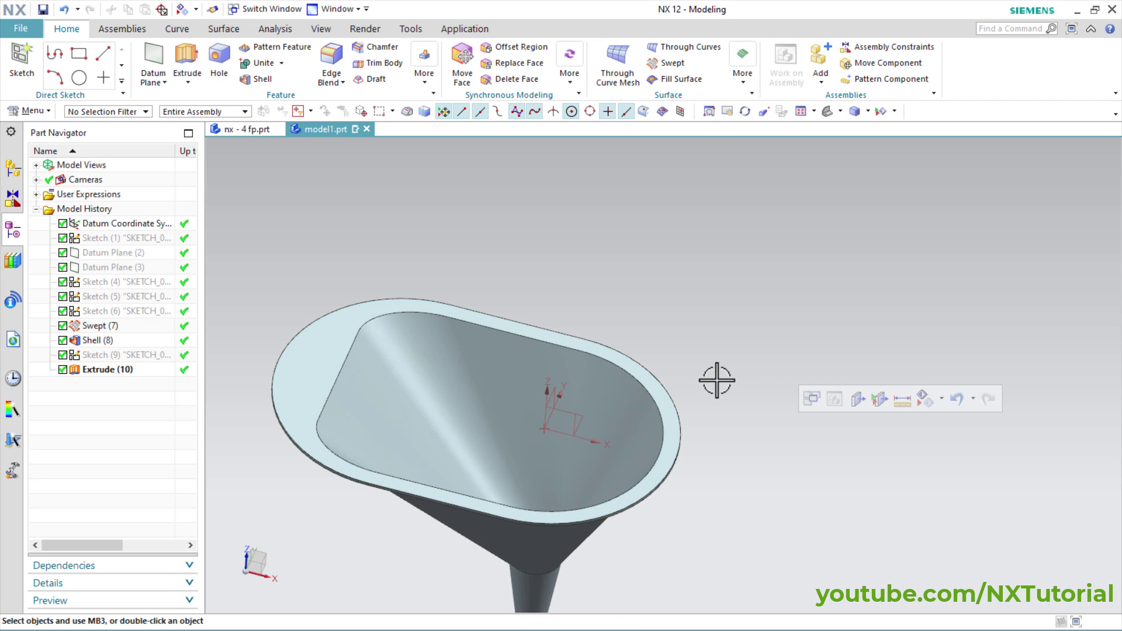
{"action": "mouse_move", "coordinate": [716, 381]}
{"action": "middle_mouse_down"}
{"action": "mouse_move", "coordinate": [694, 401]}
{"action": "mouse_move", "coordinate": [713, 368]}
{"action": "middle_mouse_up"}
{"action": "key", "text": "alt+Tab"}
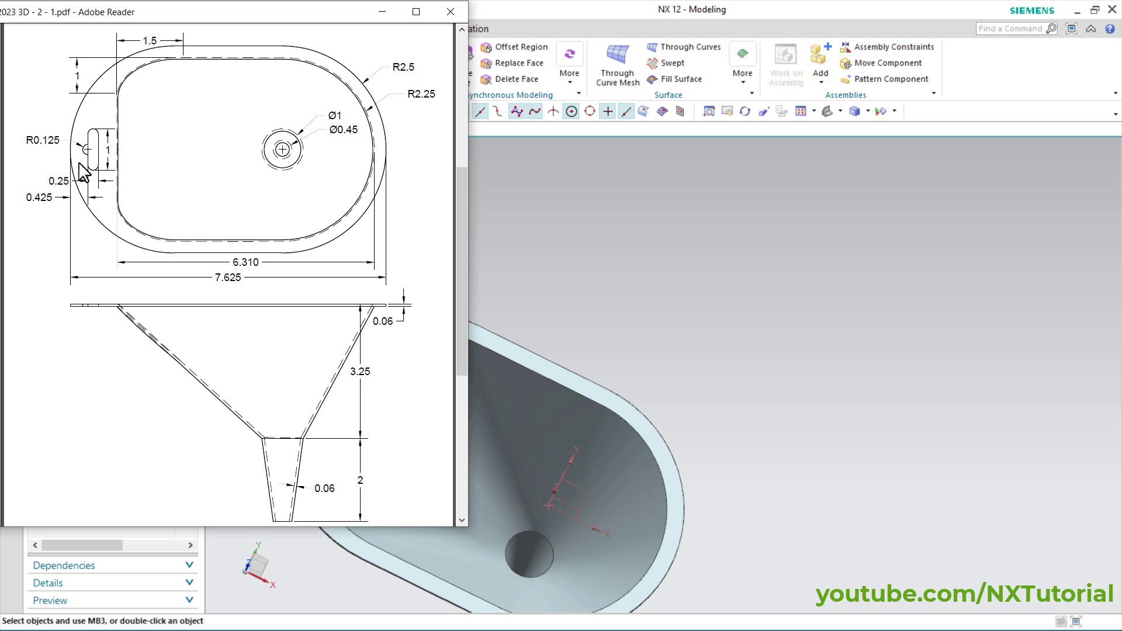
- Back in NX, start a new extrusion with a sketched section on the flange plane
{"action": "left_click", "coordinate": [604, 263]}
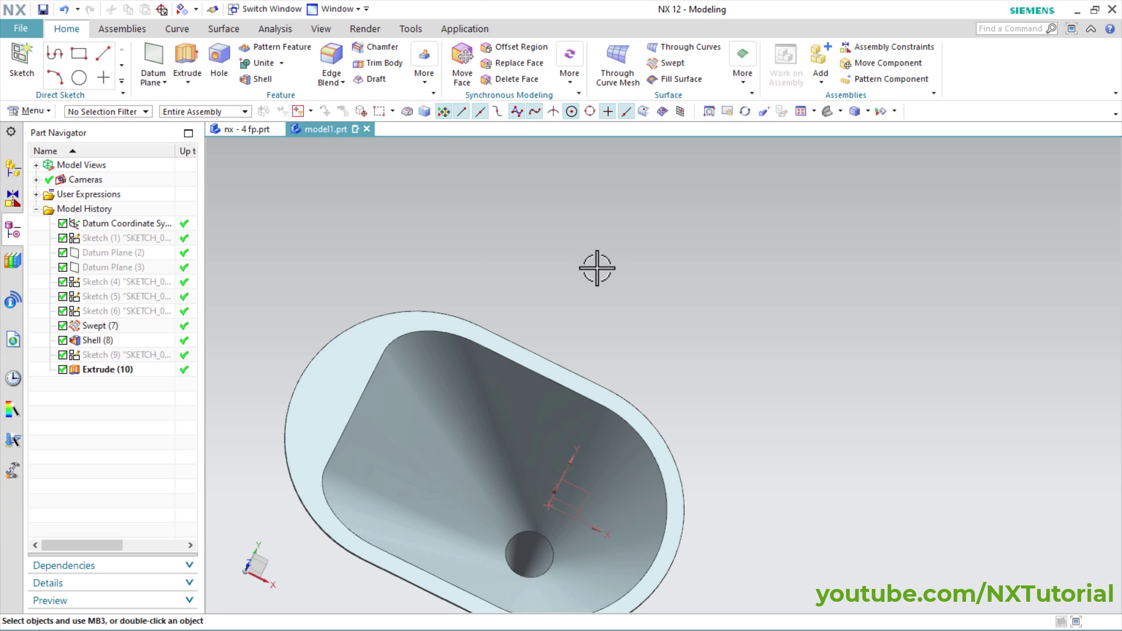
{"action": "left_click", "coordinate": [186, 57]}
{"action": "left_click", "coordinate": [220, 176]}
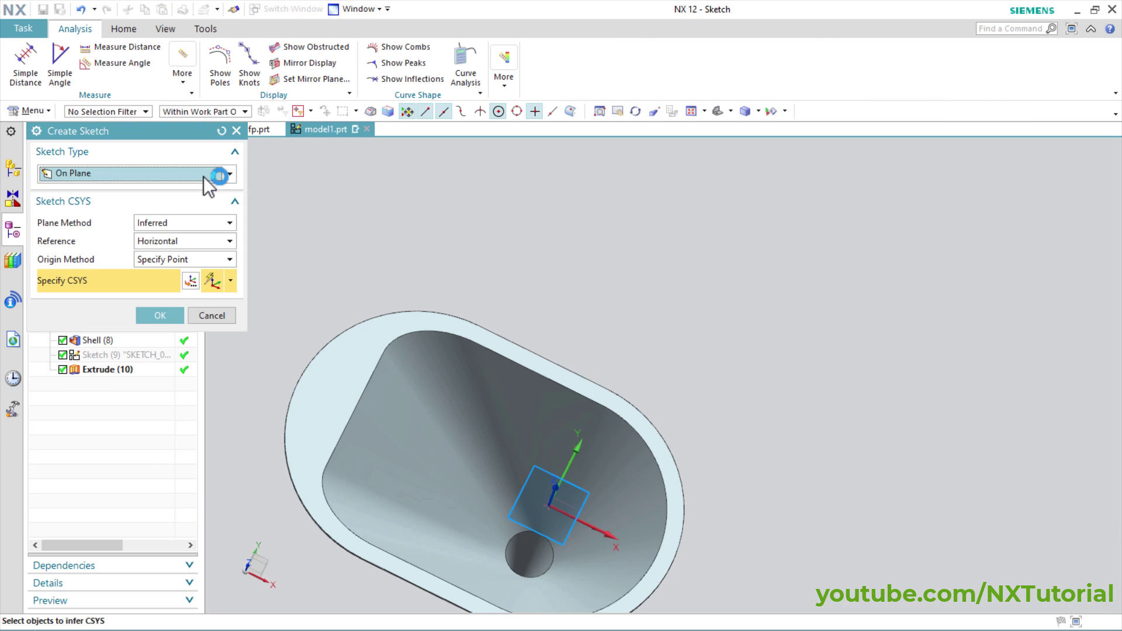
{"action": "left_click", "coordinate": [162, 319]}
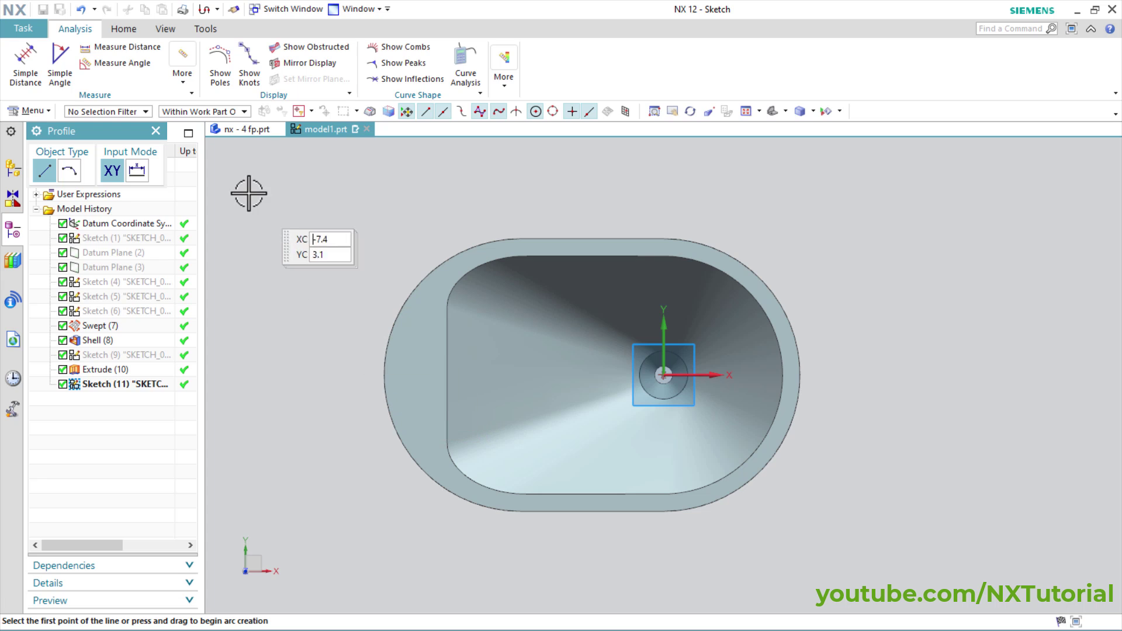
- Draw a 0.25 by 1 slot rectangle near the flange's left end
{"action": "left_click", "coordinate": [124, 29]}
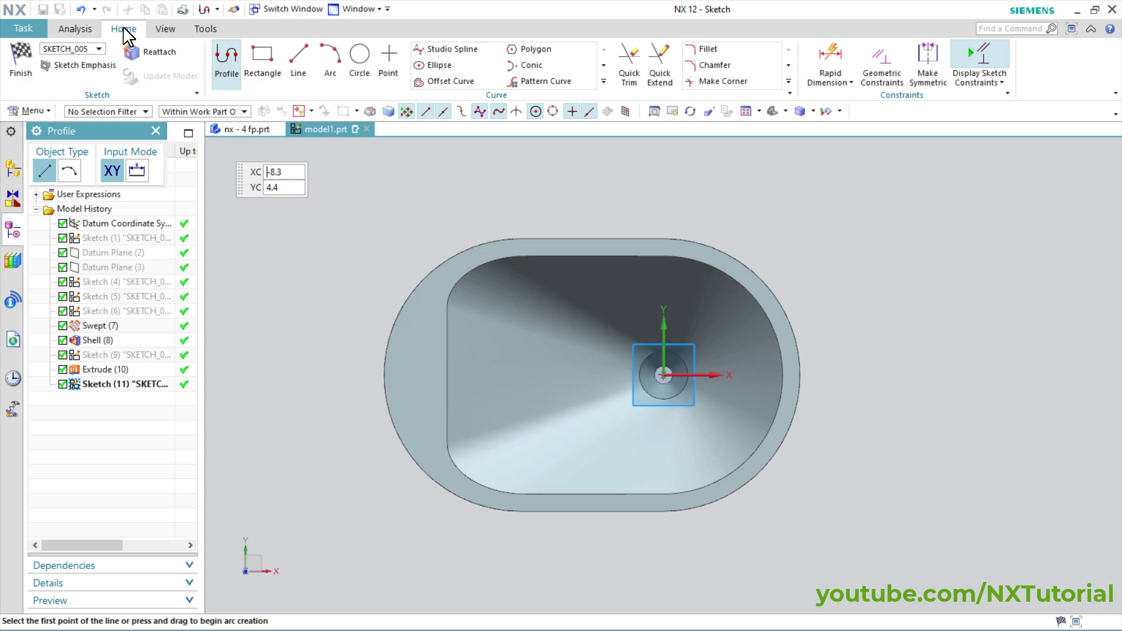
{"action": "left_click", "coordinate": [261, 58]}
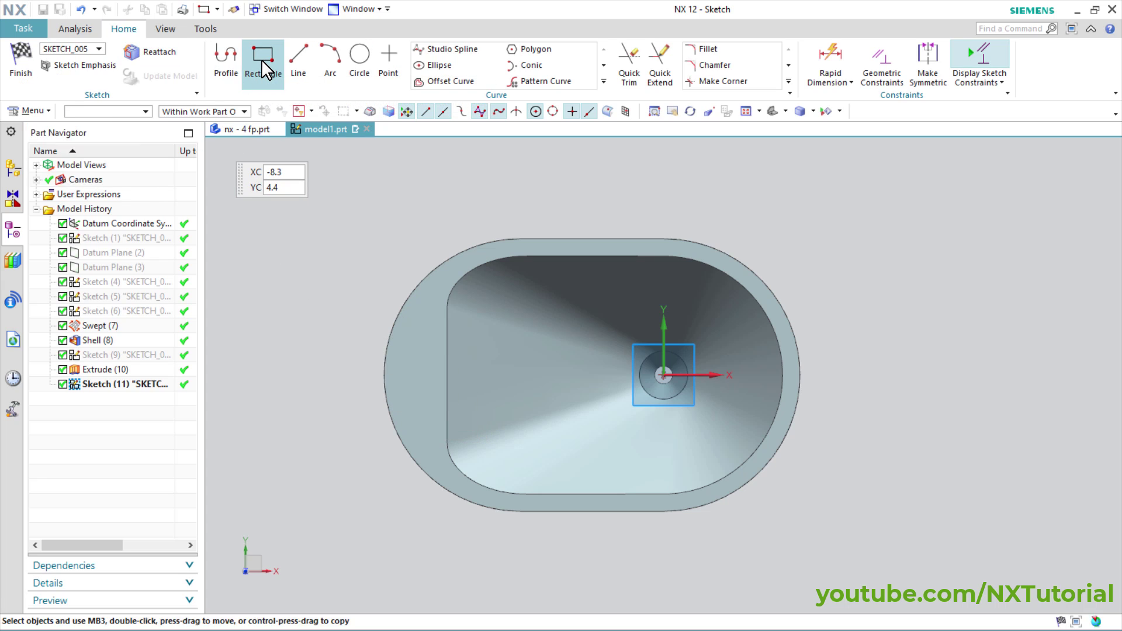
{"action": "left_click", "coordinate": [407, 331]}
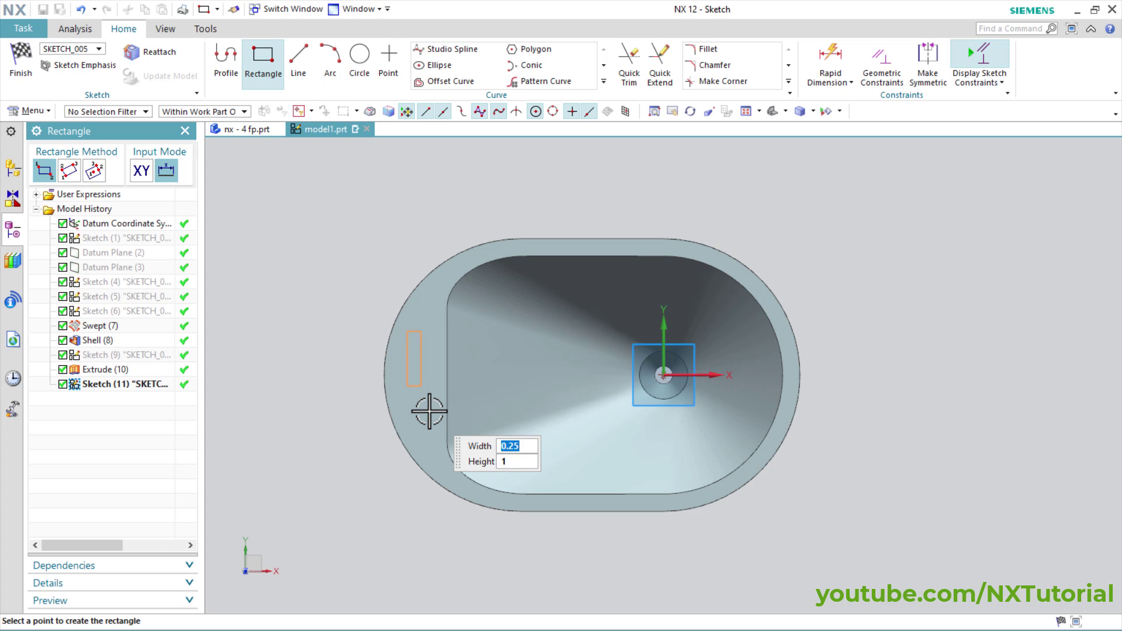
{"action": "left_click", "coordinate": [426, 408]}
{"action": "scroll", "coordinate": [338, 296], "scroll_direction": "up", "scroll_amount": 2}
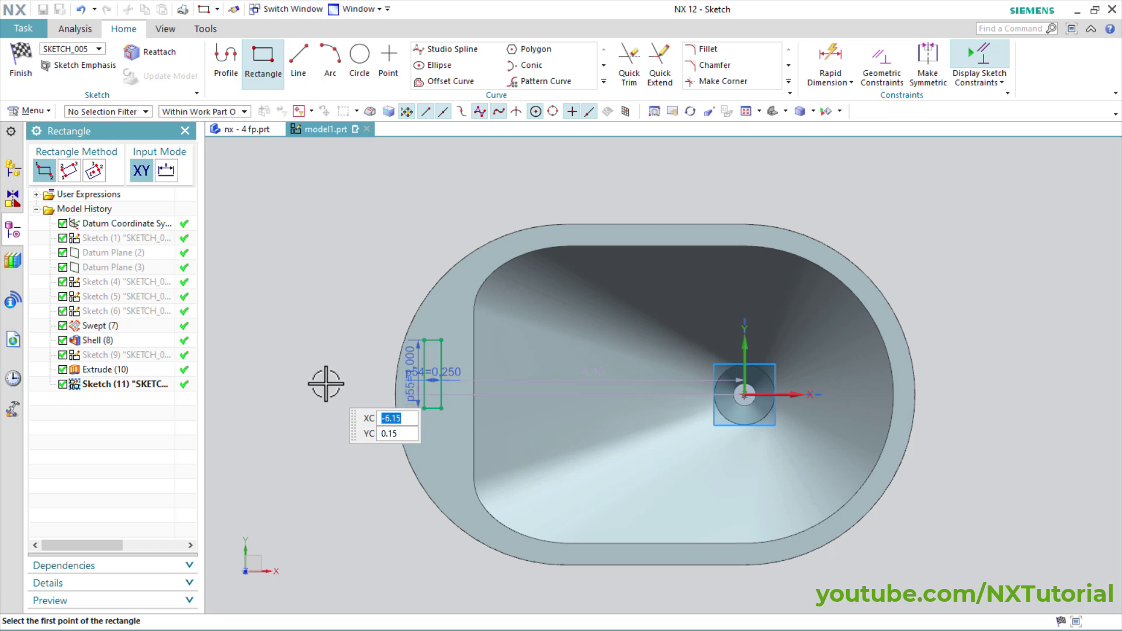
{"action": "key", "text": "Escape"}
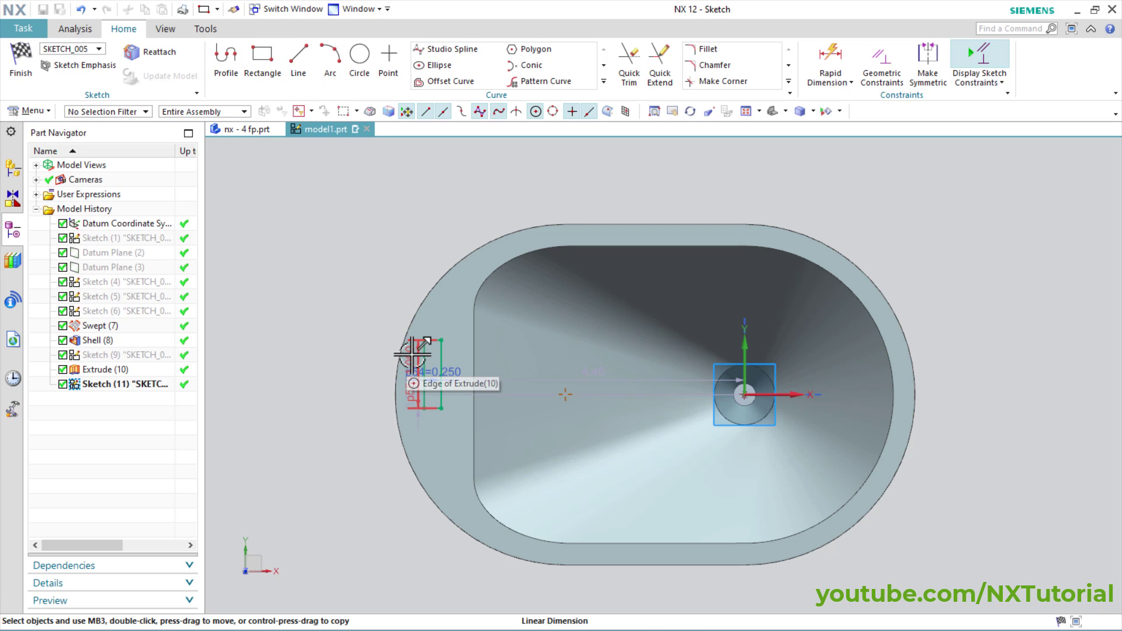
- Set offset p56 to 0.5, move the 1.000, 0.250 and 4.45 dimensions aside, then view the drawing
{"action": "left_click_drag", "start_coordinate": [412, 353], "coordinate": [345, 359]}
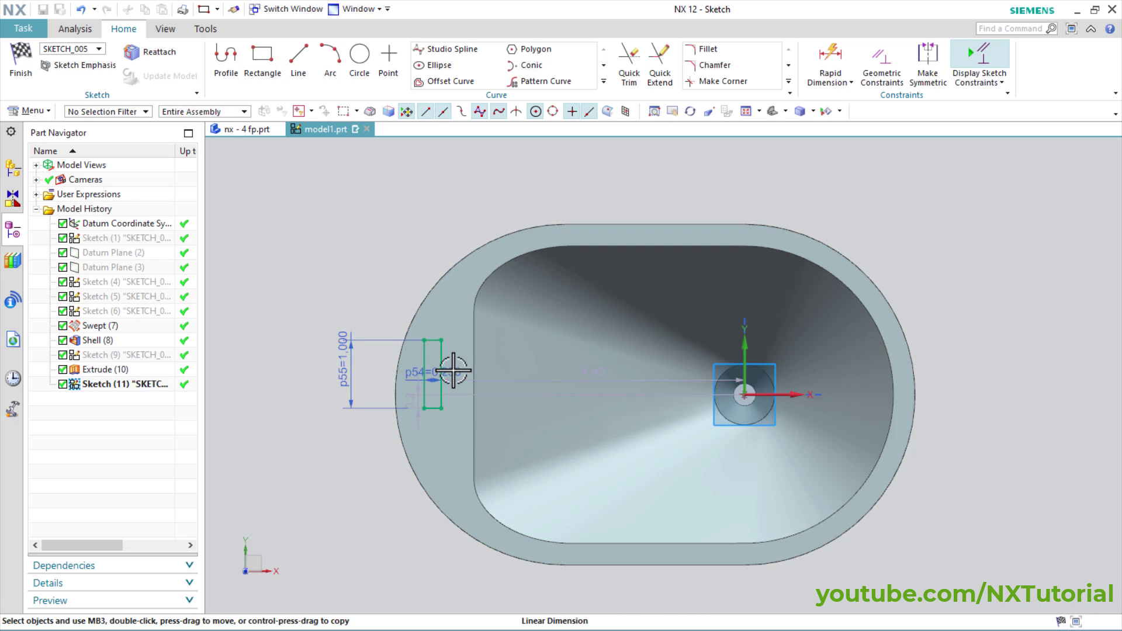
{"action": "mouse_move", "coordinate": [453, 371]}
{"action": "left_mouse_down"}
{"action": "mouse_move", "coordinate": [466, 466]}
{"action": "mouse_move", "coordinate": [370, 476]}
{"action": "left_mouse_up"}
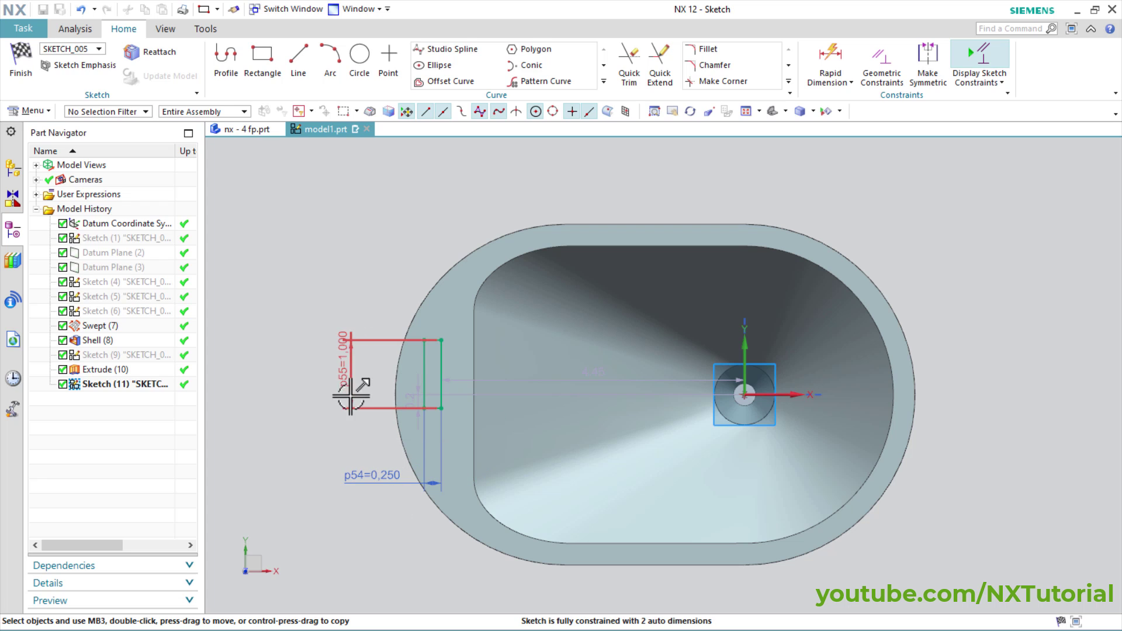
{"action": "double_click", "coordinate": [412, 398]}
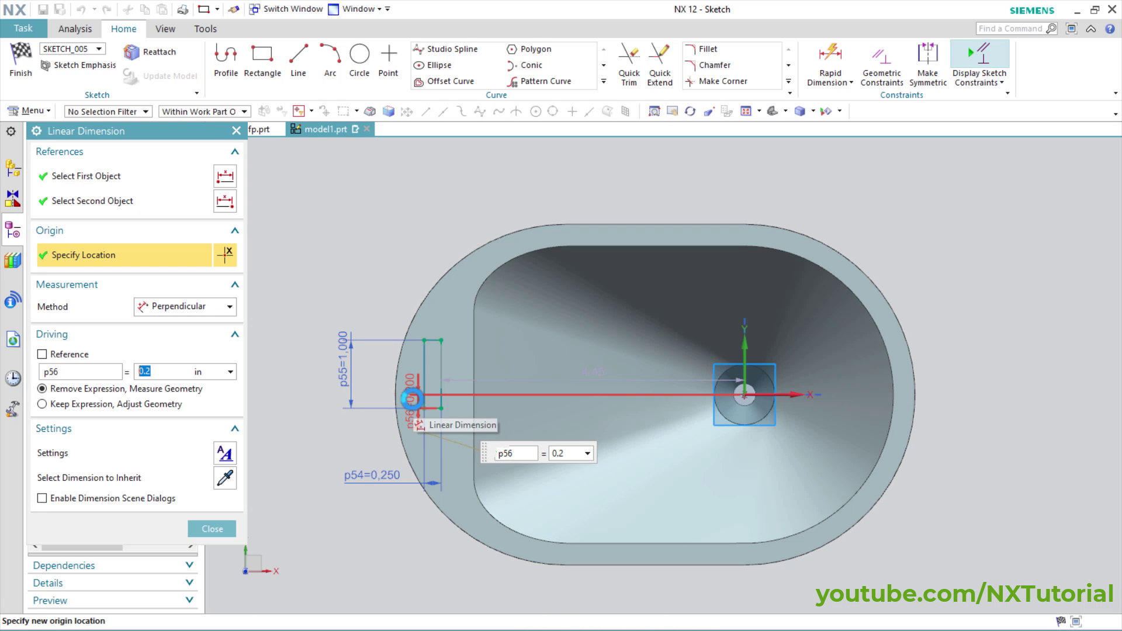
{"action": "type", "text": "0"}
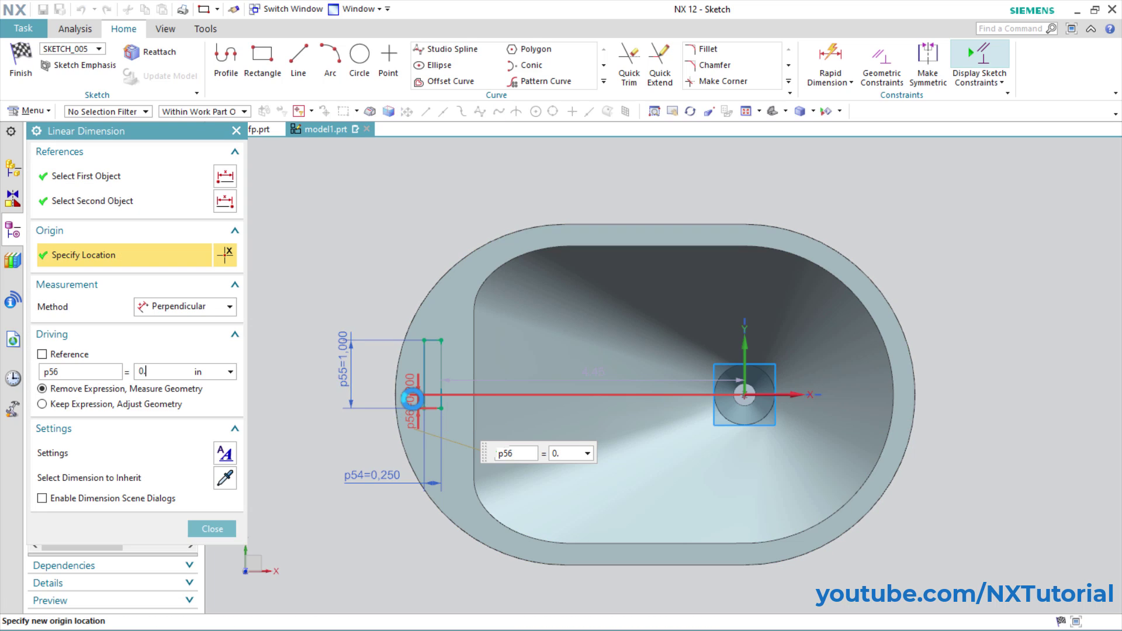
{"action": "key", "text": "Return"}
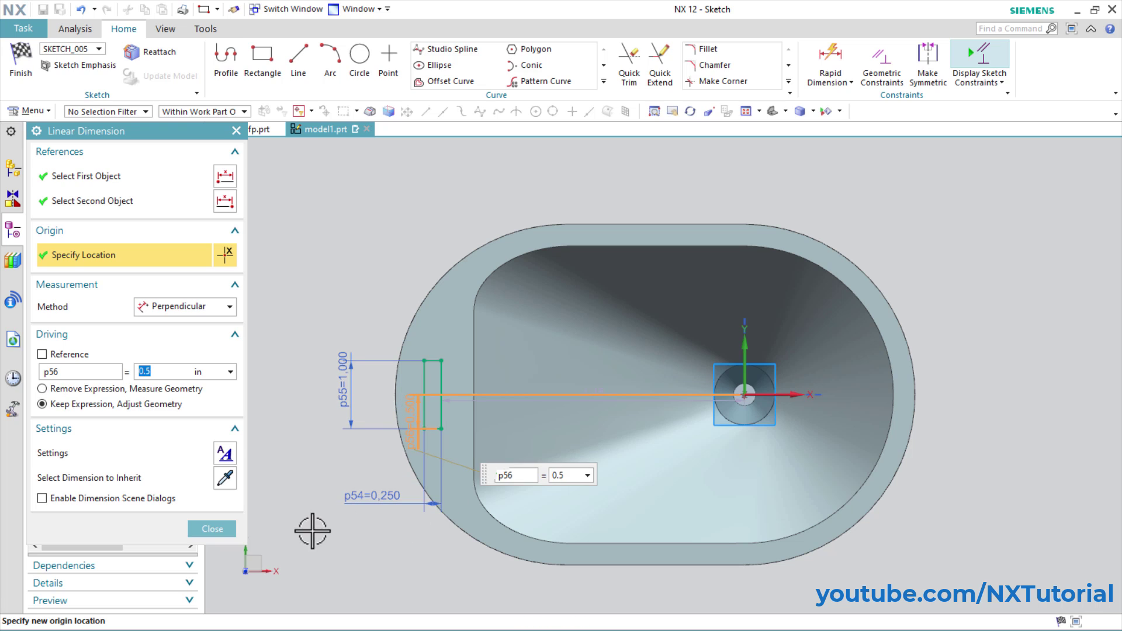
{"action": "left_click", "coordinate": [223, 533]}
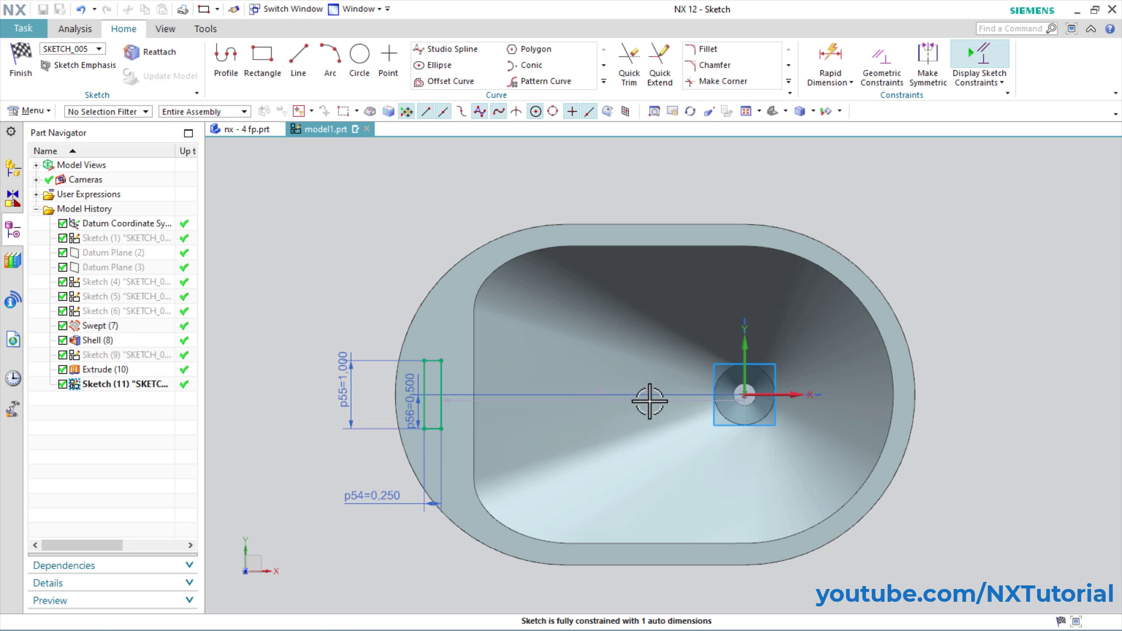
{"action": "left_click_drag", "start_coordinate": [596, 400], "coordinate": [601, 466]}
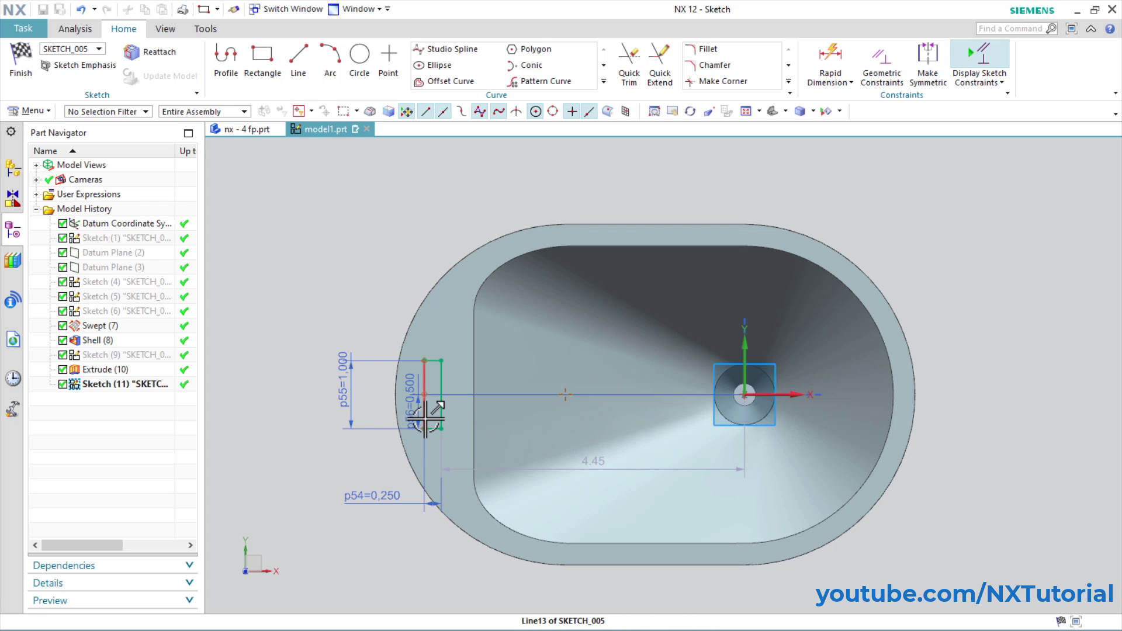
{"action": "key", "text": "alt+Tab"}
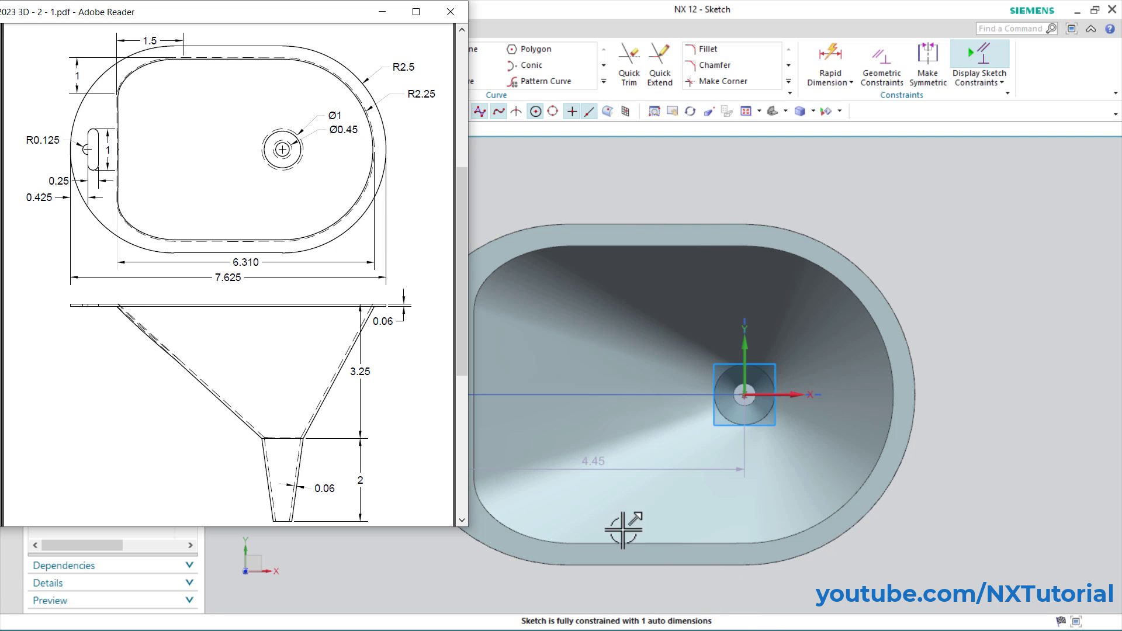
- Drive the slot's 4.450 horizontal distance with the expression 7.625-.25-.425-2.5 from the drawing
{"action": "left_click", "coordinate": [597, 460]}
{"action": "double_click", "coordinate": [594, 463]}
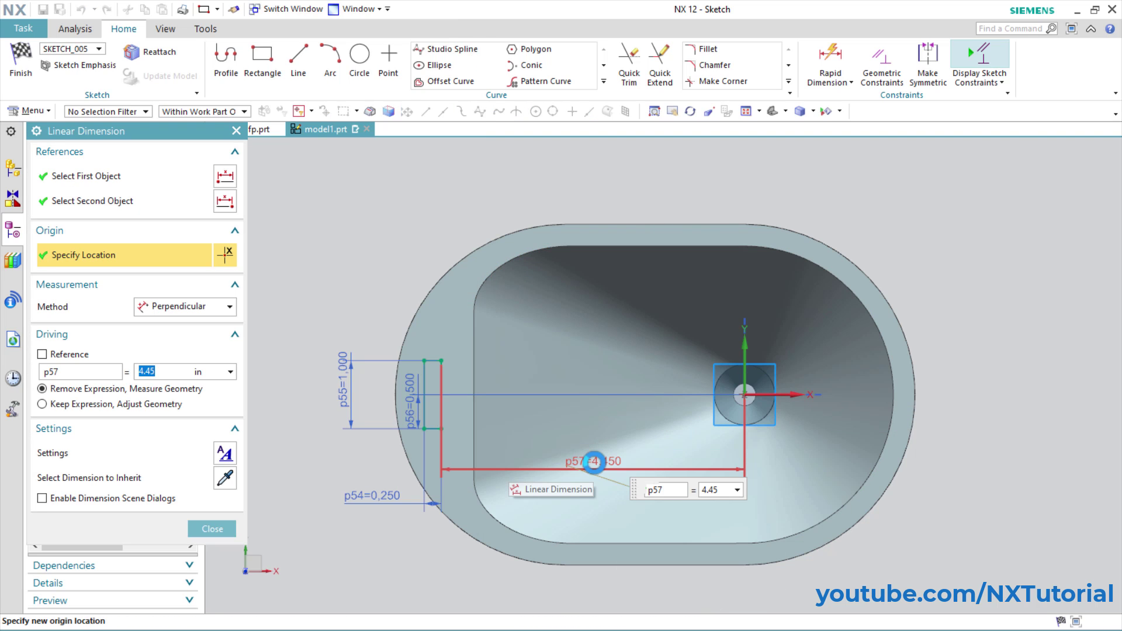
{"action": "type", "text": "7.625-.25-"}
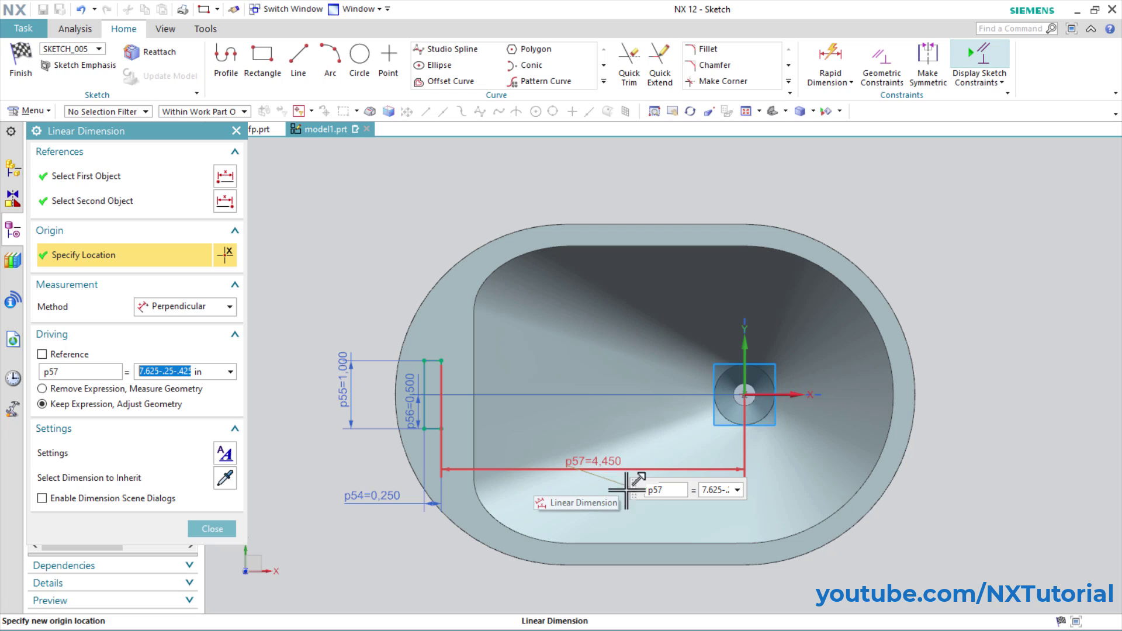
- Finish the distance edit and compare the sketch against the reference drawing
{"action": "left_click", "coordinate": [213, 529]}
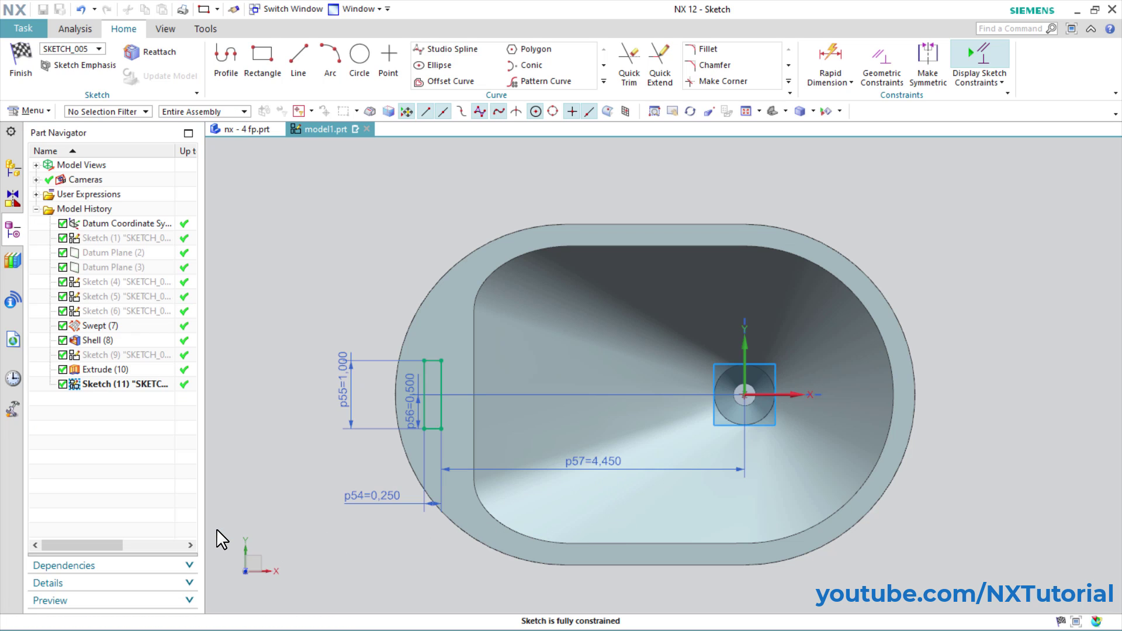
{"action": "key", "text": "alt+Tab"}
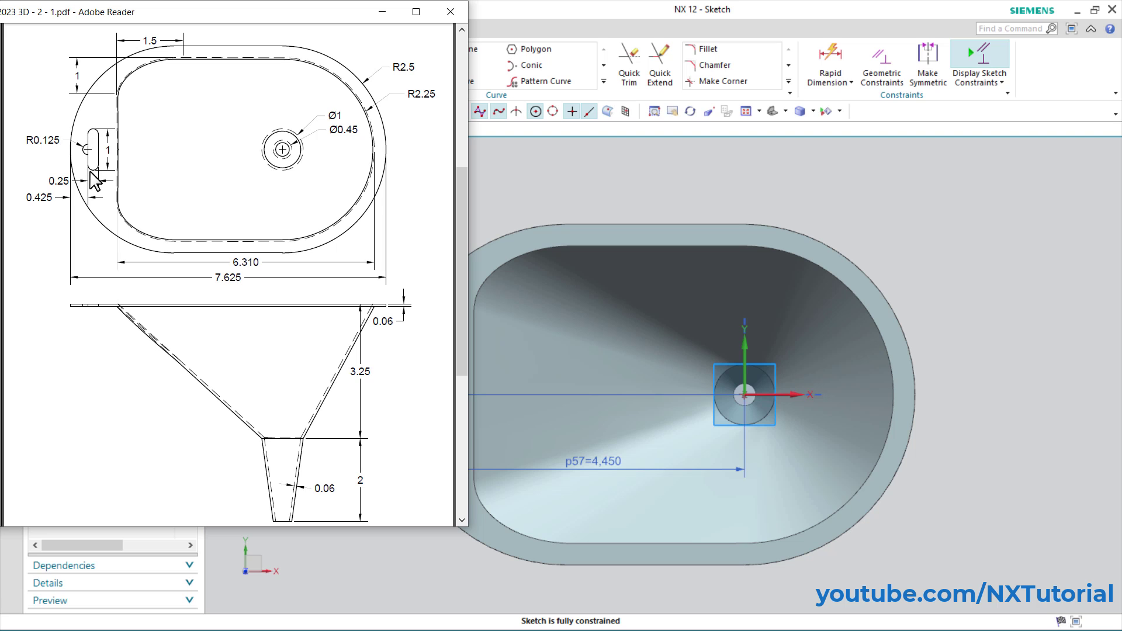
{"action": "key", "text": "alt+Tab"}
{"action": "scroll", "coordinate": [413, 421], "scroll_direction": "up", "scroll_amount": 6}
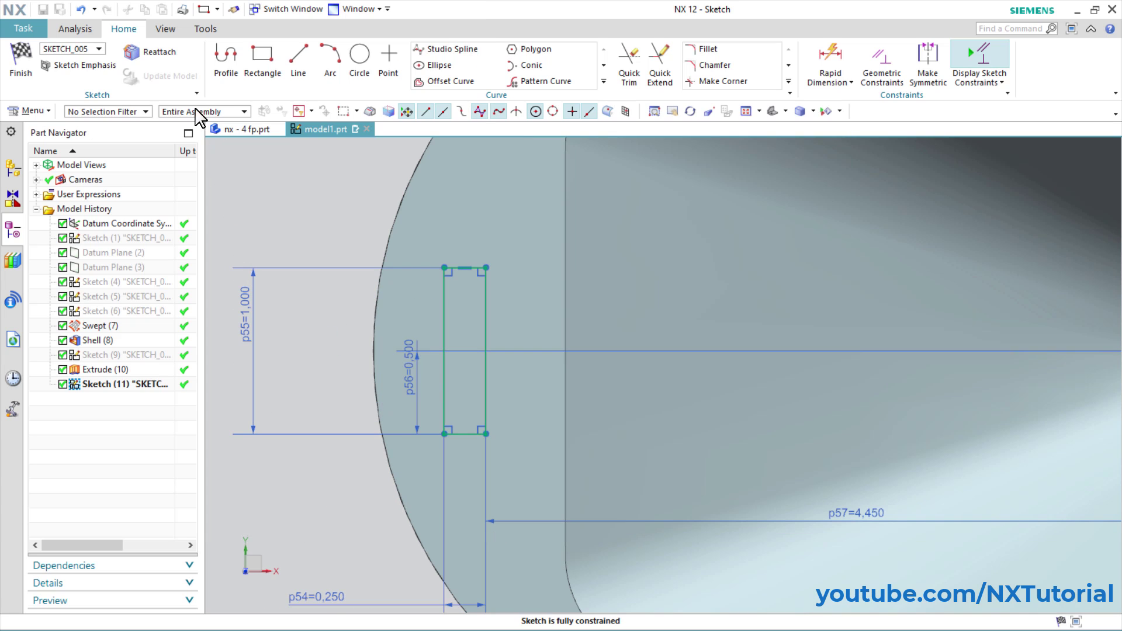
- Draw a Ø0.25 circle centred on the midpoint of the slot rectangle's left edge (Line13)
{"action": "left_click", "coordinate": [359, 58]}
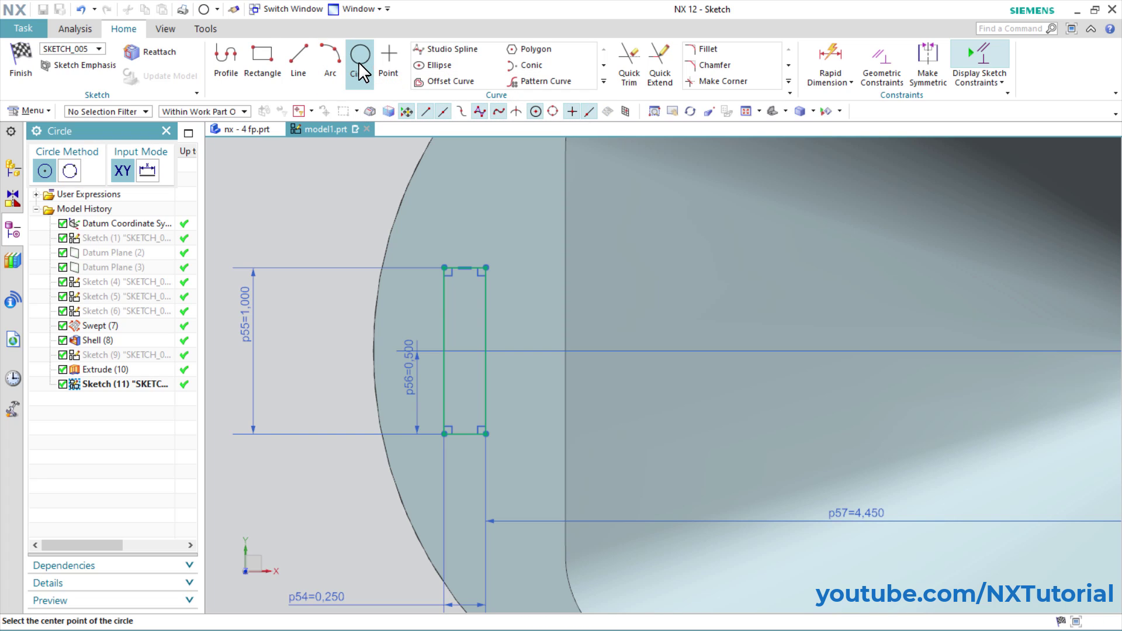
{"action": "left_click", "coordinate": [445, 351]}
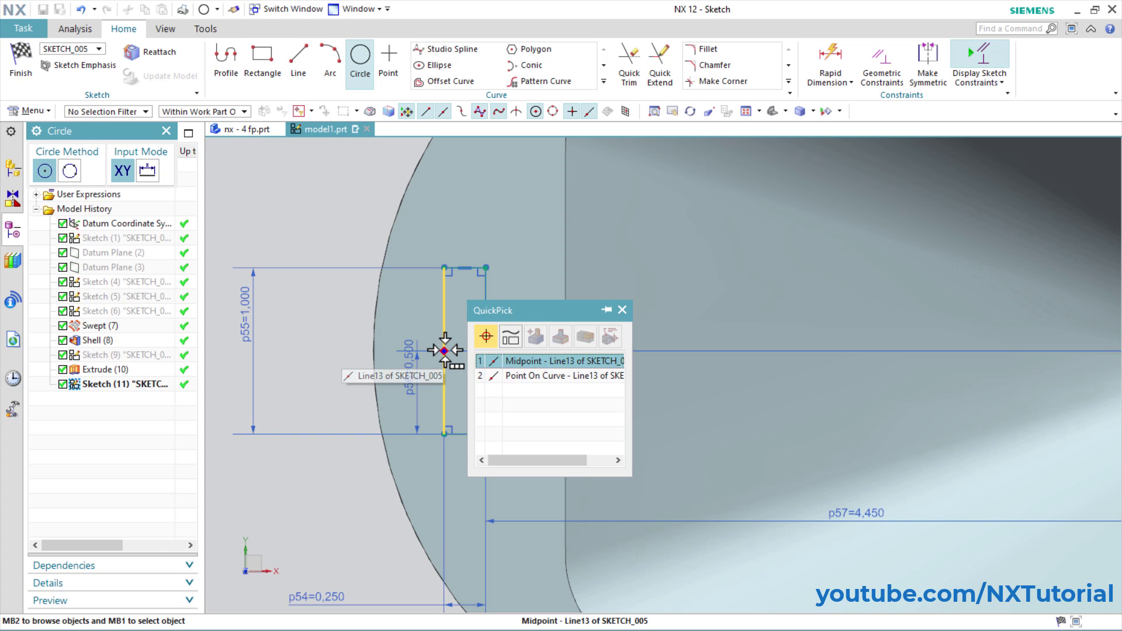
{"action": "left_click", "coordinate": [529, 361]}
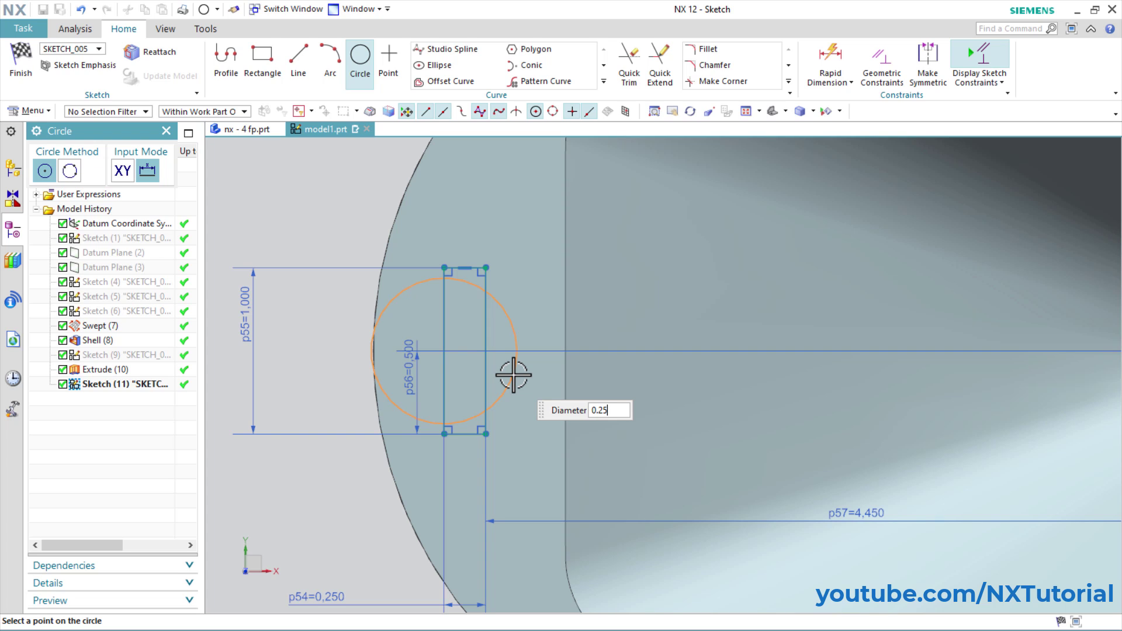
{"action": "key", "text": "Return"}
{"action": "key", "text": "Escape"}
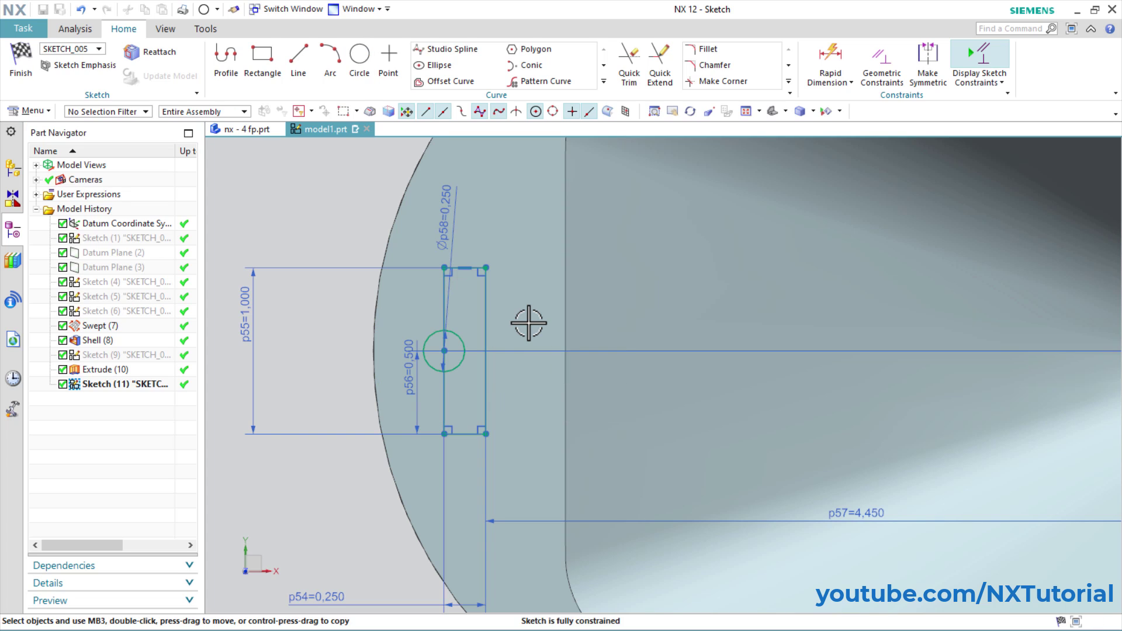
{"action": "key", "text": "alt+Tab"}
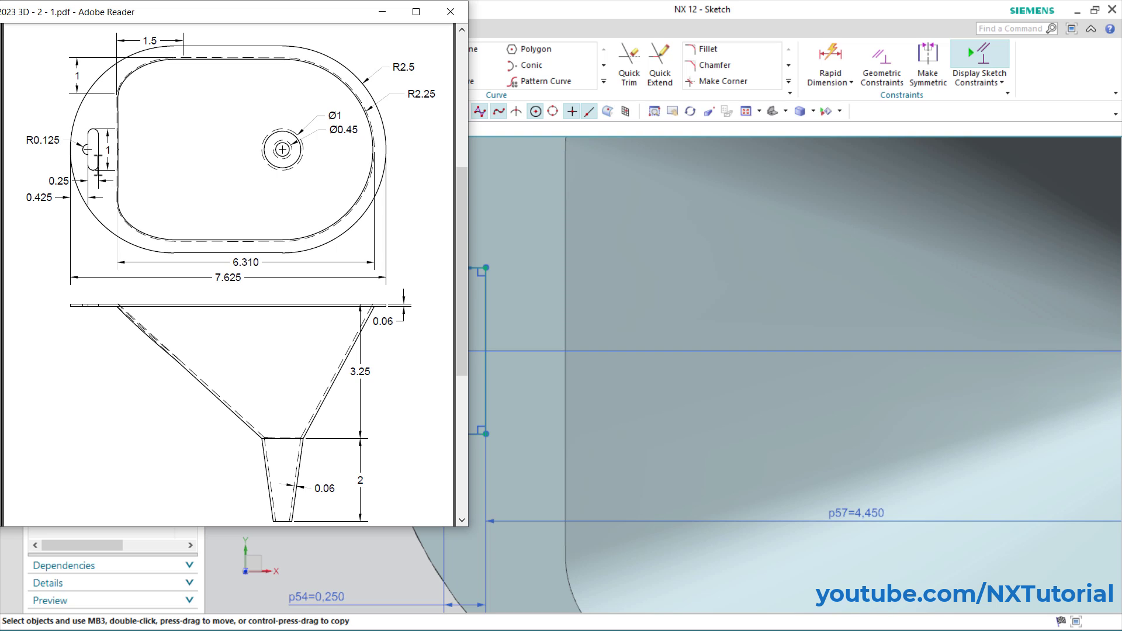
{"action": "key", "text": "alt+Tab"}
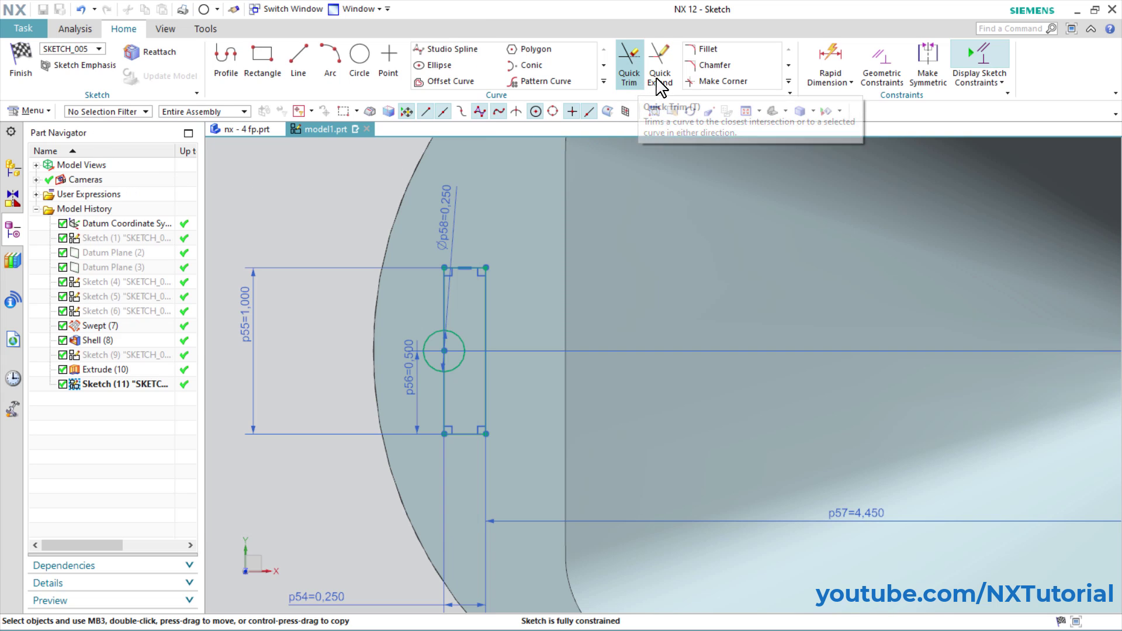
- Fillet the top-left, top-right, bottom-right and bottom-left slot corners at R0.125
{"action": "left_click", "coordinate": [708, 52]}
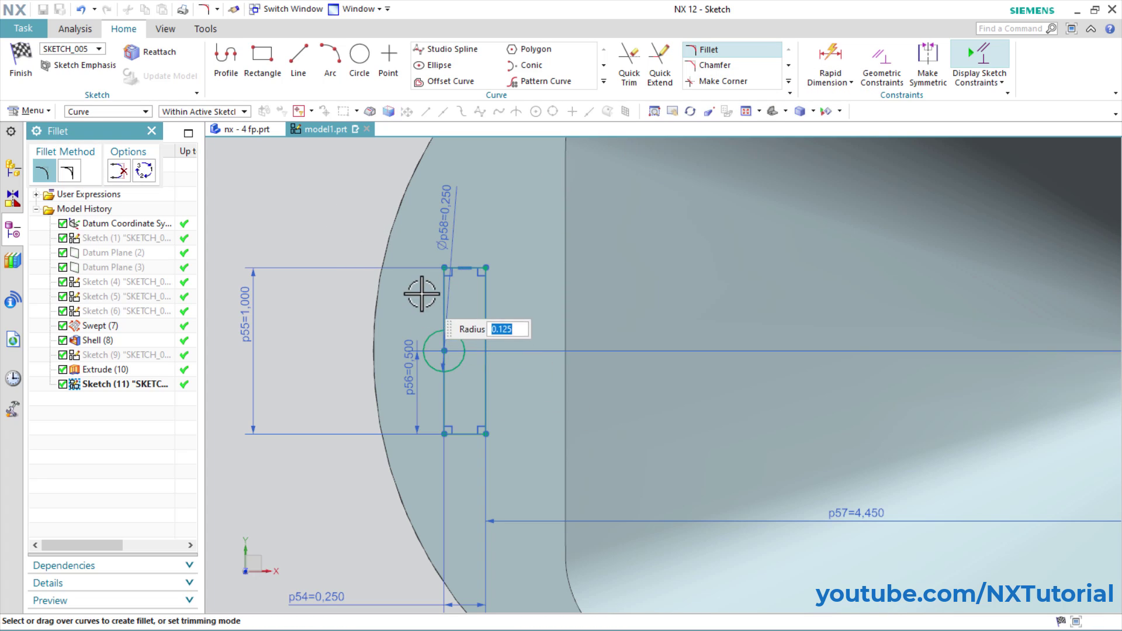
{"action": "left_click", "coordinate": [454, 289]}
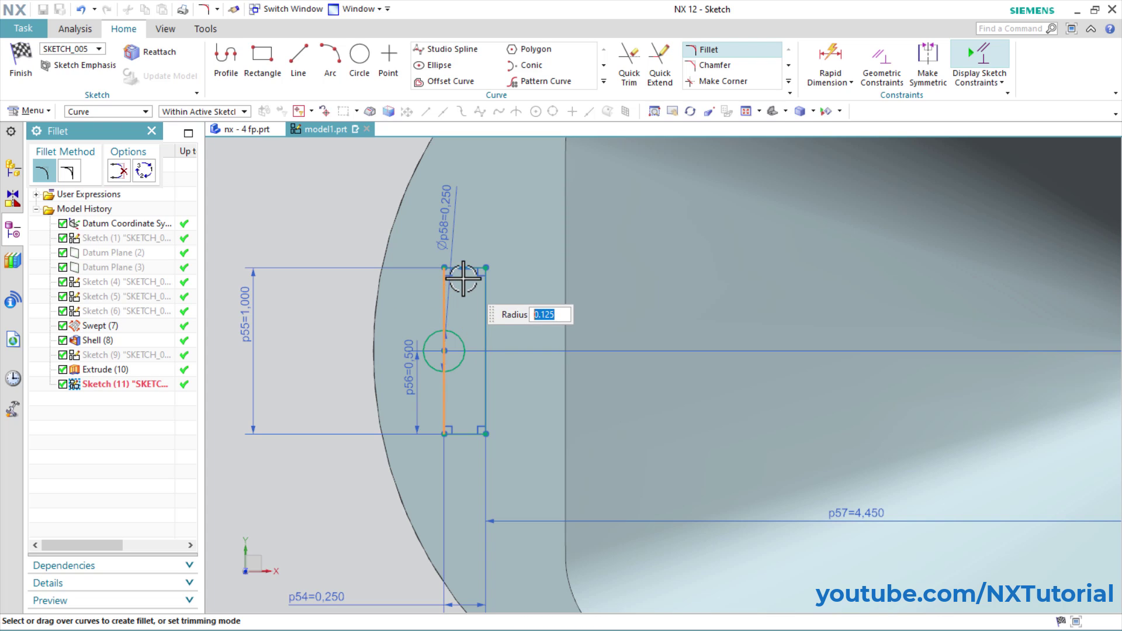
{"action": "left_click", "coordinate": [459, 268]}
{"action": "left_click", "coordinate": [467, 284]}
{"action": "scroll", "coordinate": [468, 284], "scroll_direction": "up", "scroll_amount": 2}
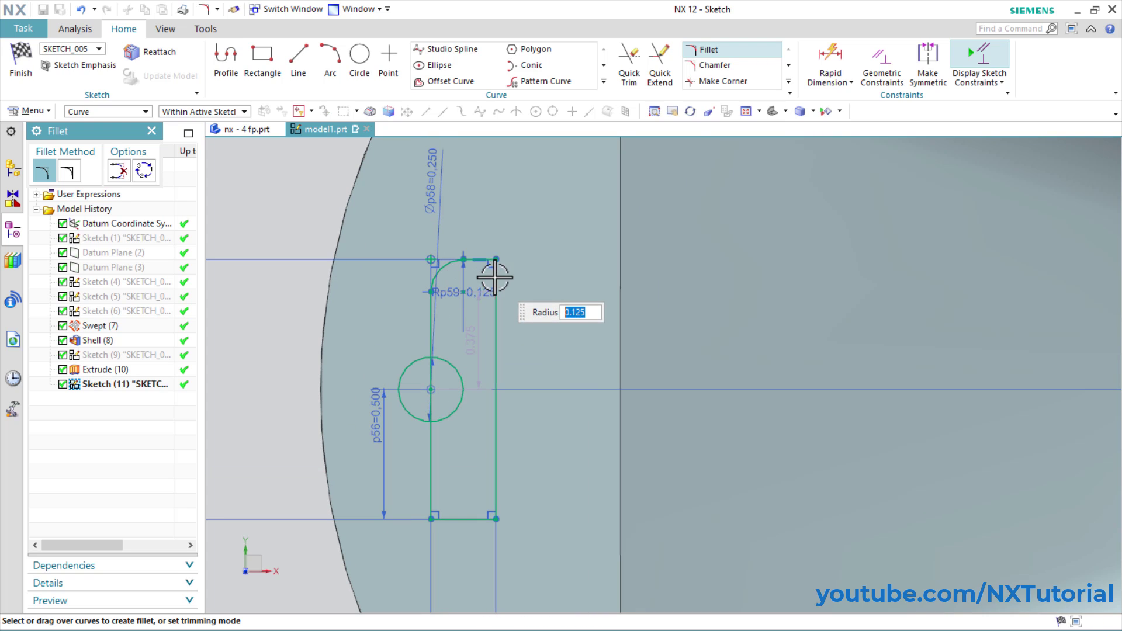
{"action": "left_click", "coordinate": [490, 276]}
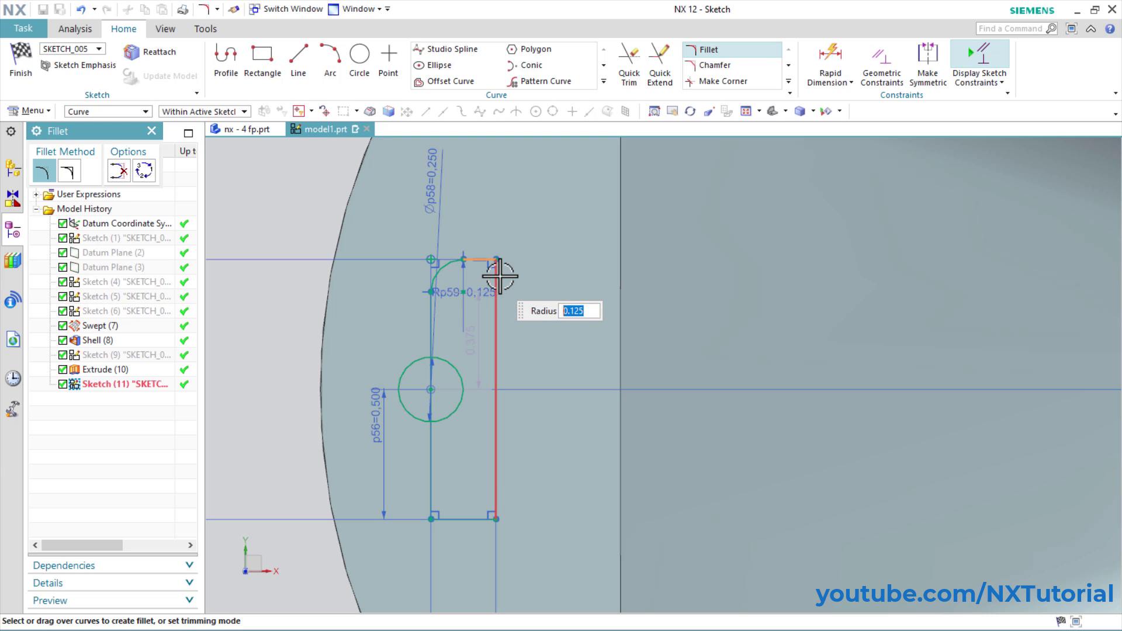
{"action": "left_click", "coordinate": [498, 272]}
{"action": "left_click", "coordinate": [499, 272]}
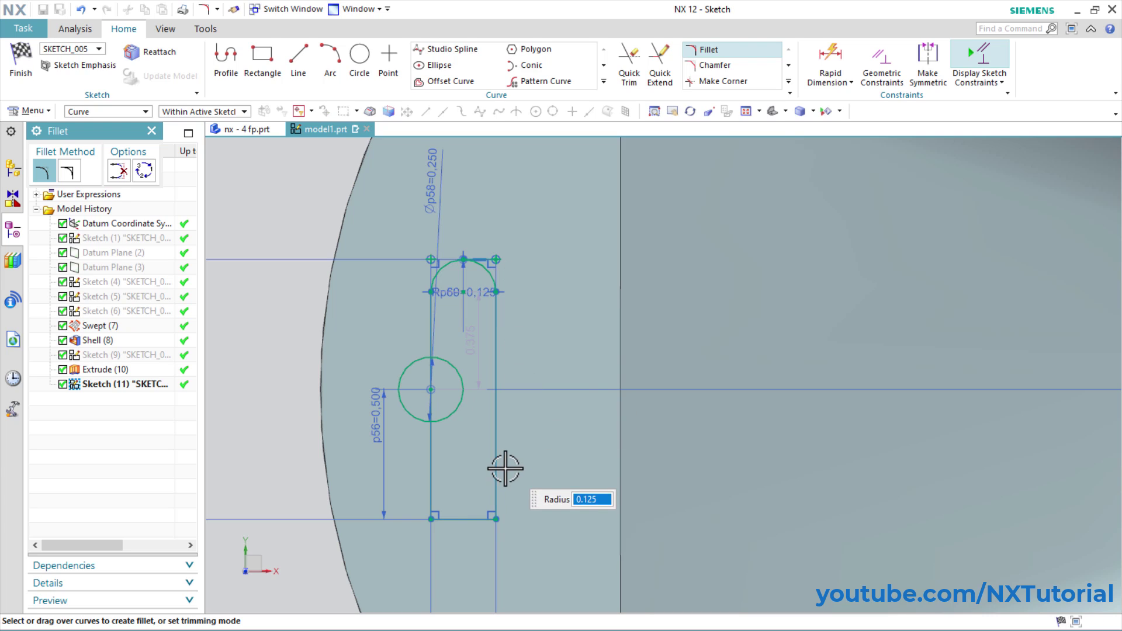
{"action": "left_click", "coordinate": [478, 518]}
{"action": "scroll", "coordinate": [478, 518], "scroll_direction": "up", "scroll_amount": 2}
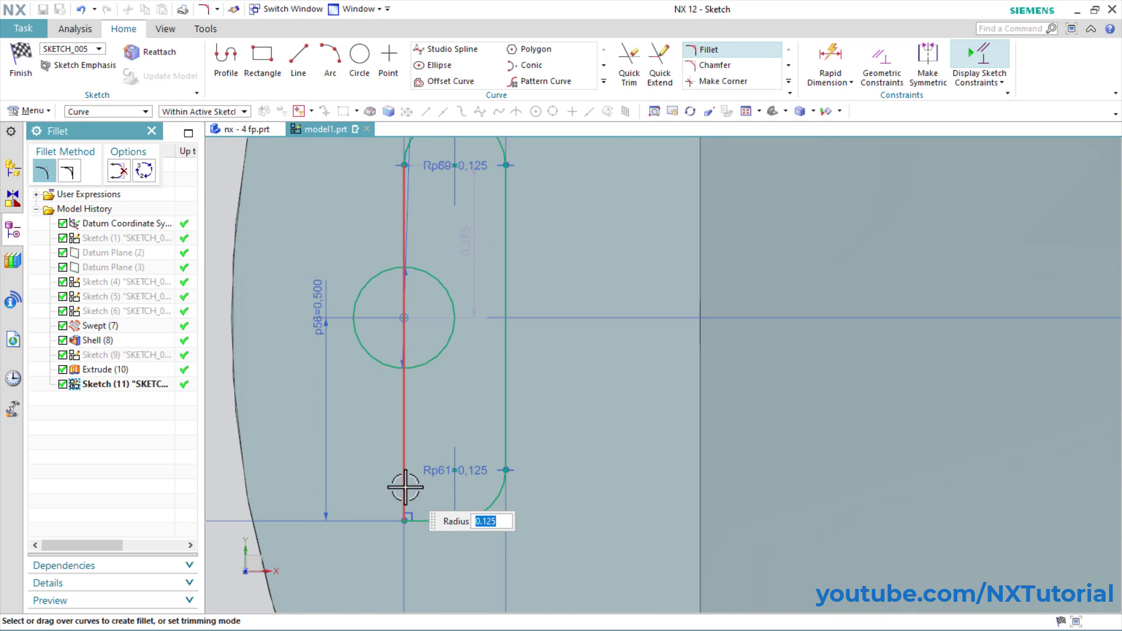
{"action": "left_click", "coordinate": [425, 521]}
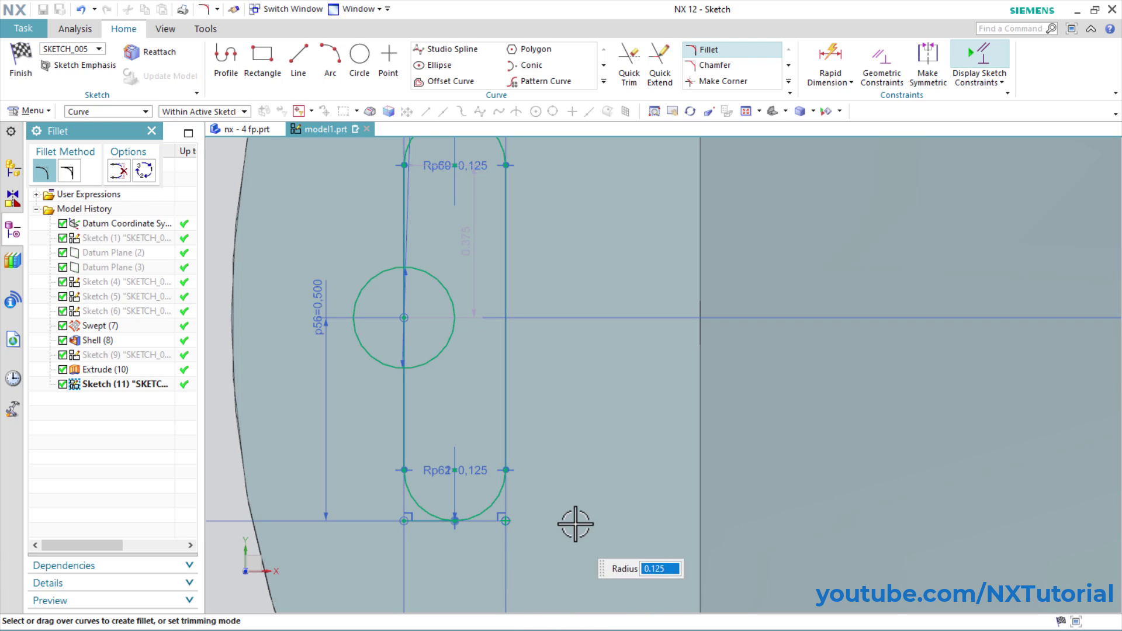
{"action": "key", "text": "Escape"}
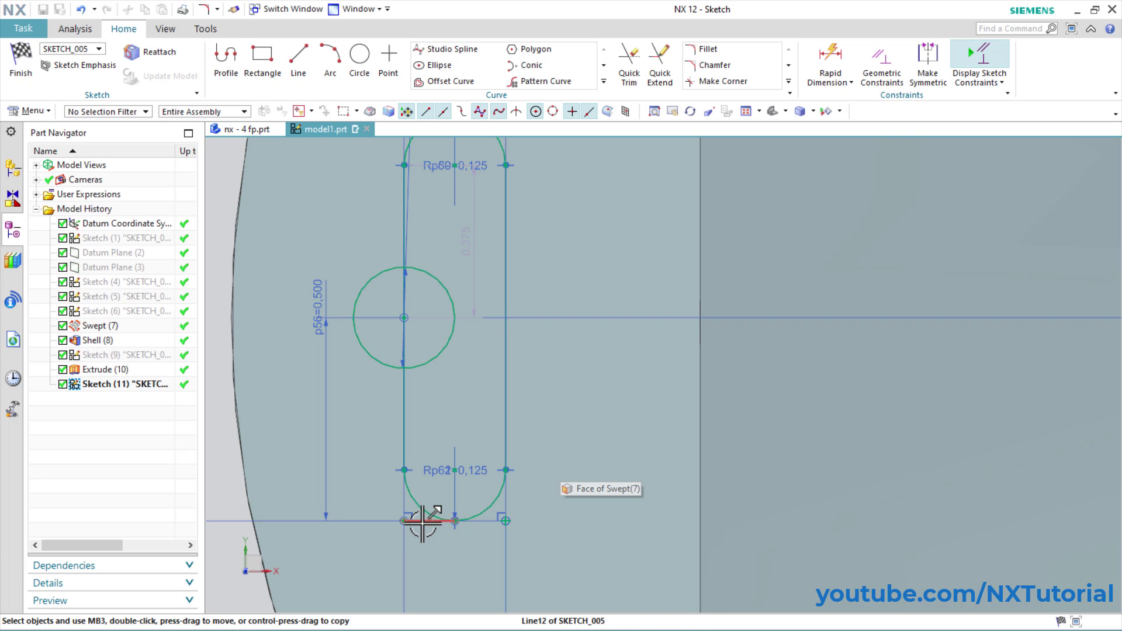
- Nudge the slot's lower-left corner point and convert its top and bottom end lines to reference geometry
{"action": "left_click", "coordinate": [423, 520]}
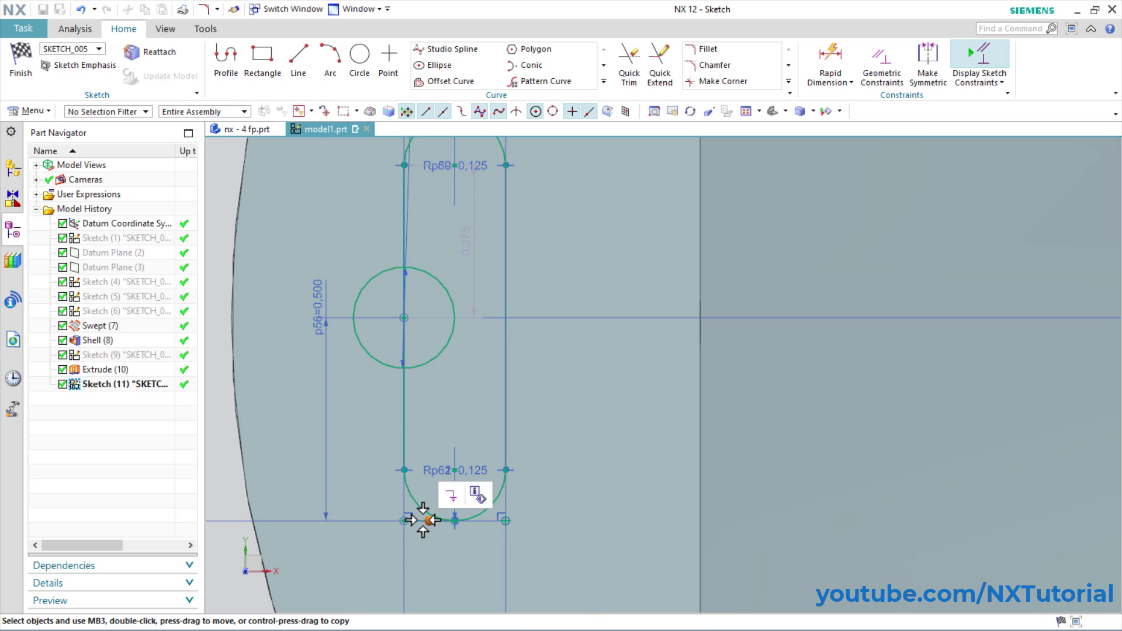
{"action": "mouse_move", "coordinate": [422, 520]}
{"action": "left_mouse_down"}
{"action": "mouse_move", "coordinate": [438, 526]}
{"action": "mouse_move", "coordinate": [413, 522]}
{"action": "left_mouse_up"}
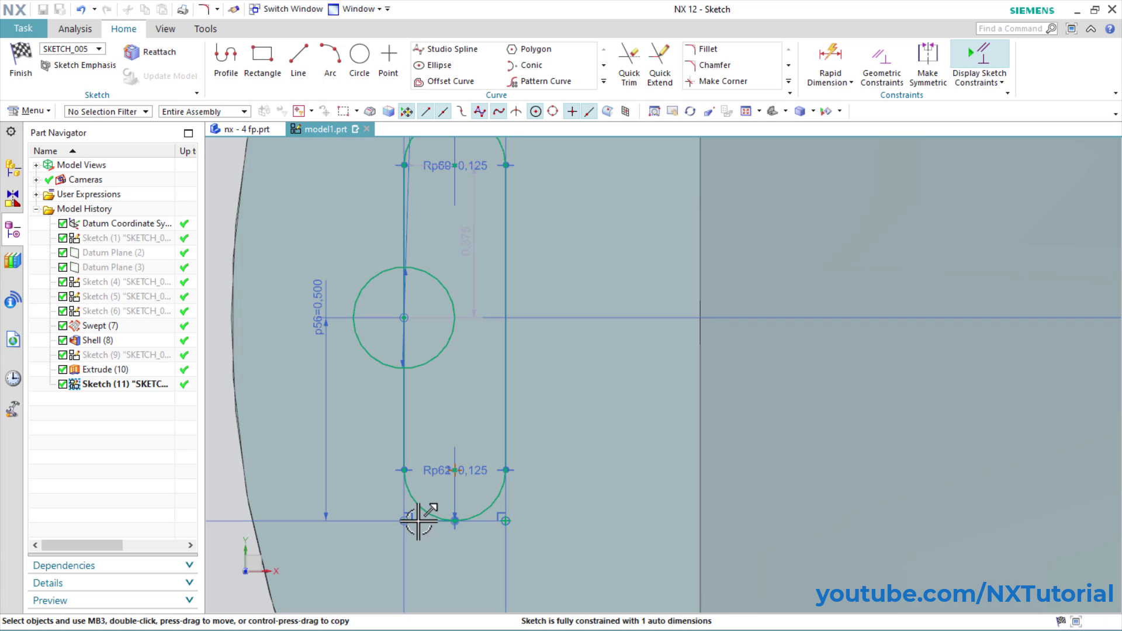
{"action": "left_click", "coordinate": [416, 520]}
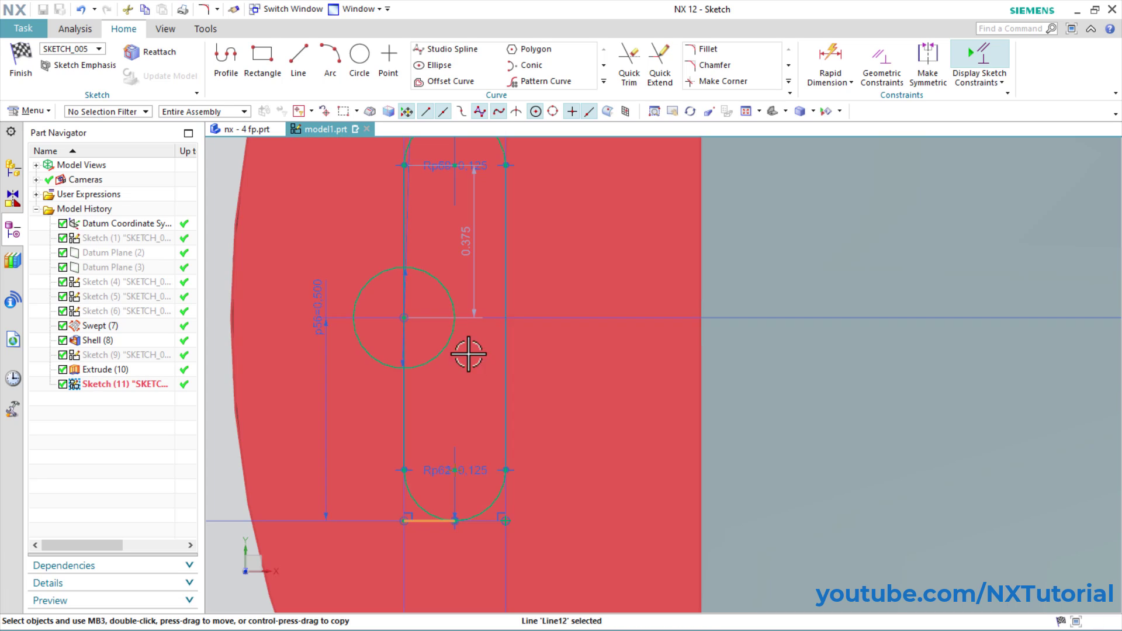
{"action": "scroll", "coordinate": [464, 231], "scroll_direction": "down", "scroll_amount": 3}
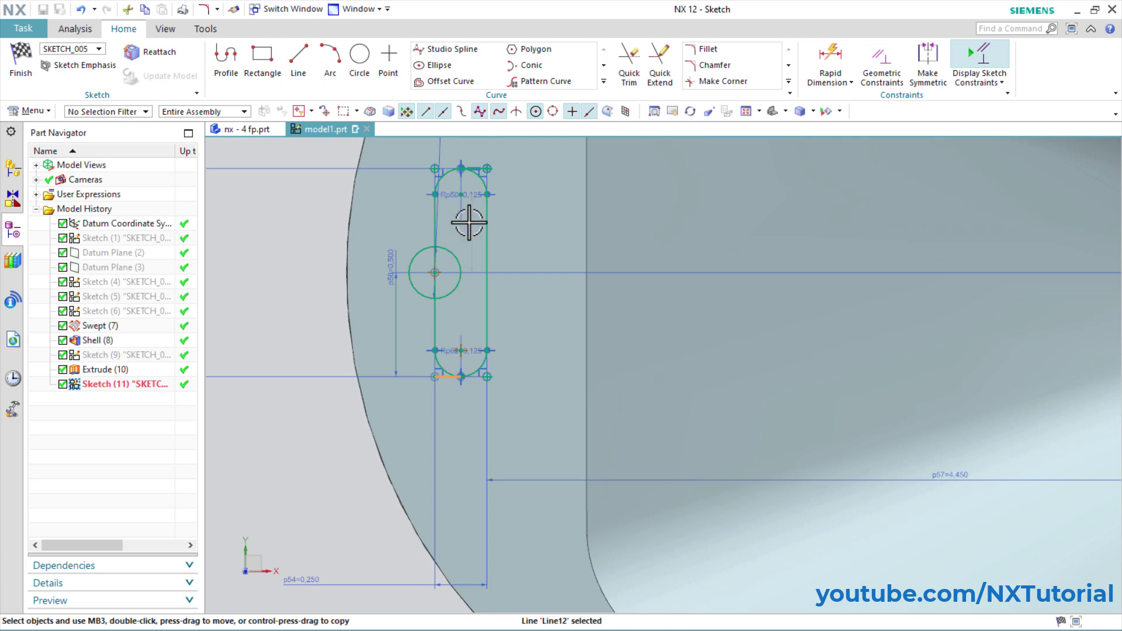
{"action": "scroll", "coordinate": [481, 149], "scroll_direction": "up", "scroll_amount": 4}
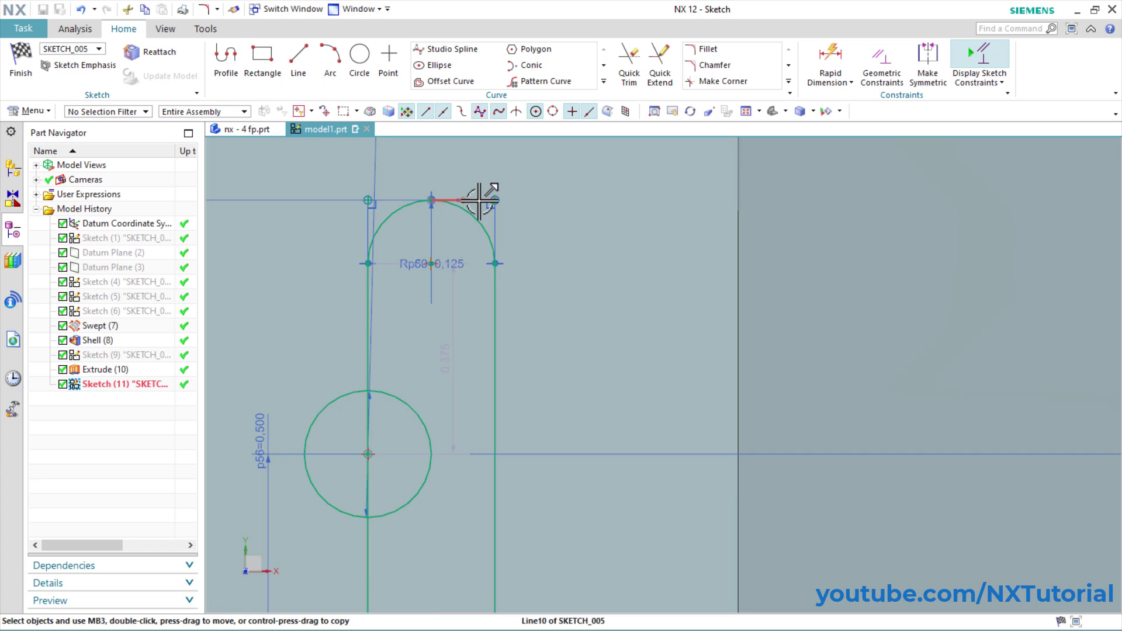
{"action": "left_click", "coordinate": [476, 200]}
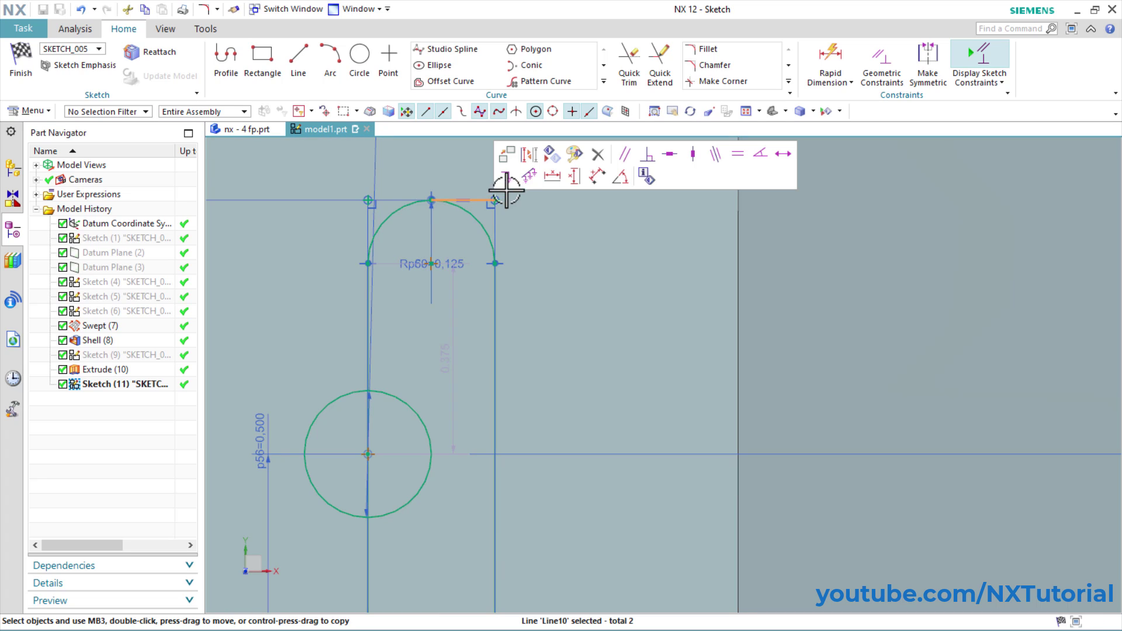
{"action": "left_click", "coordinate": [528, 159]}
{"action": "scroll", "coordinate": [591, 403], "scroll_direction": "down", "scroll_amount": 3}
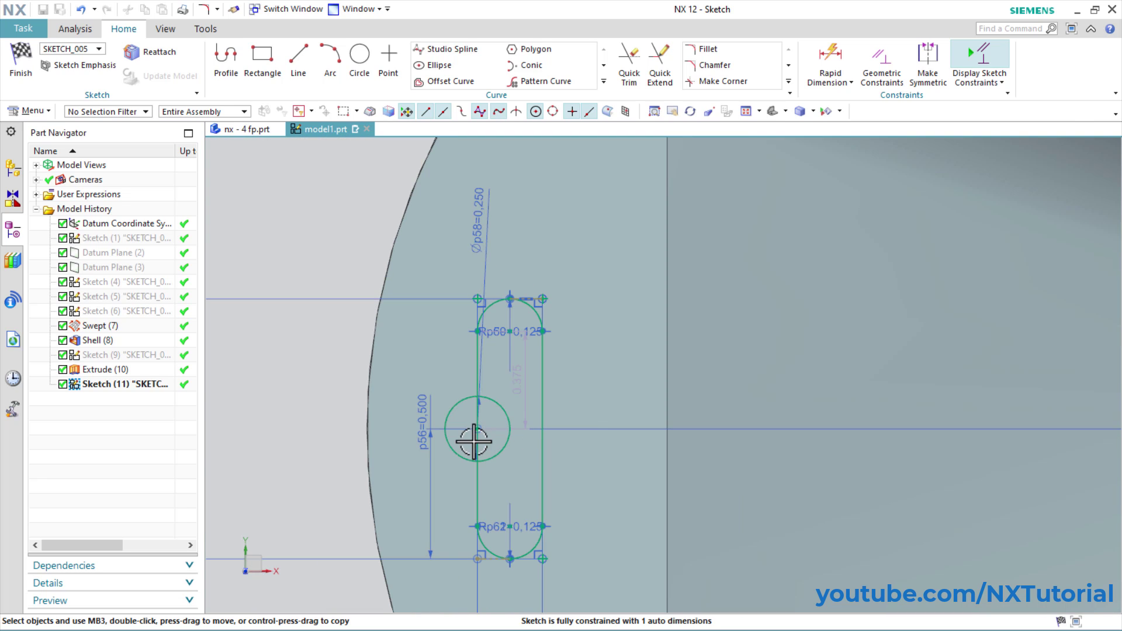
- Quick Trim the circle's inner arc and the slot side inside it, leaving a half-arc bulge
{"action": "key", "text": "t"}
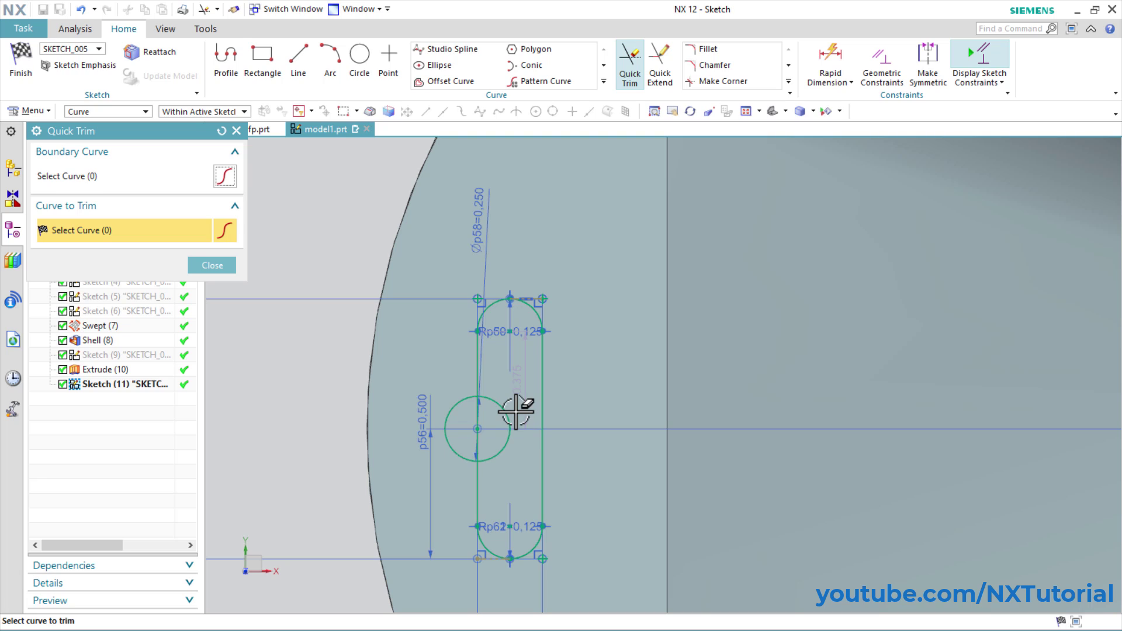
{"action": "left_click", "coordinate": [505, 404]}
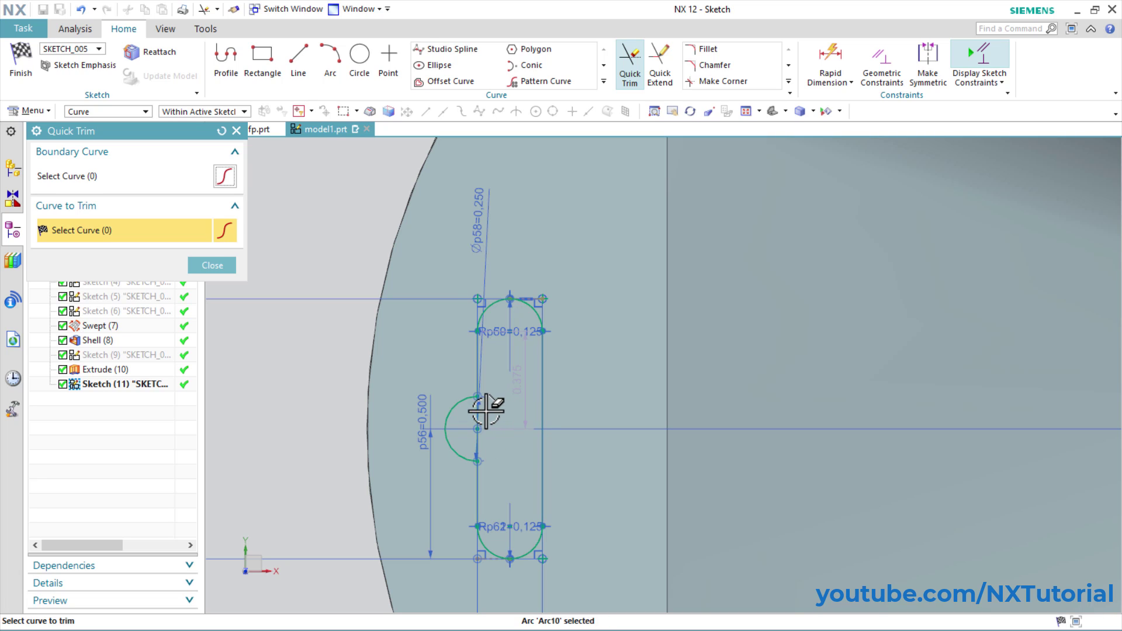
{"action": "left_click", "coordinate": [477, 414]}
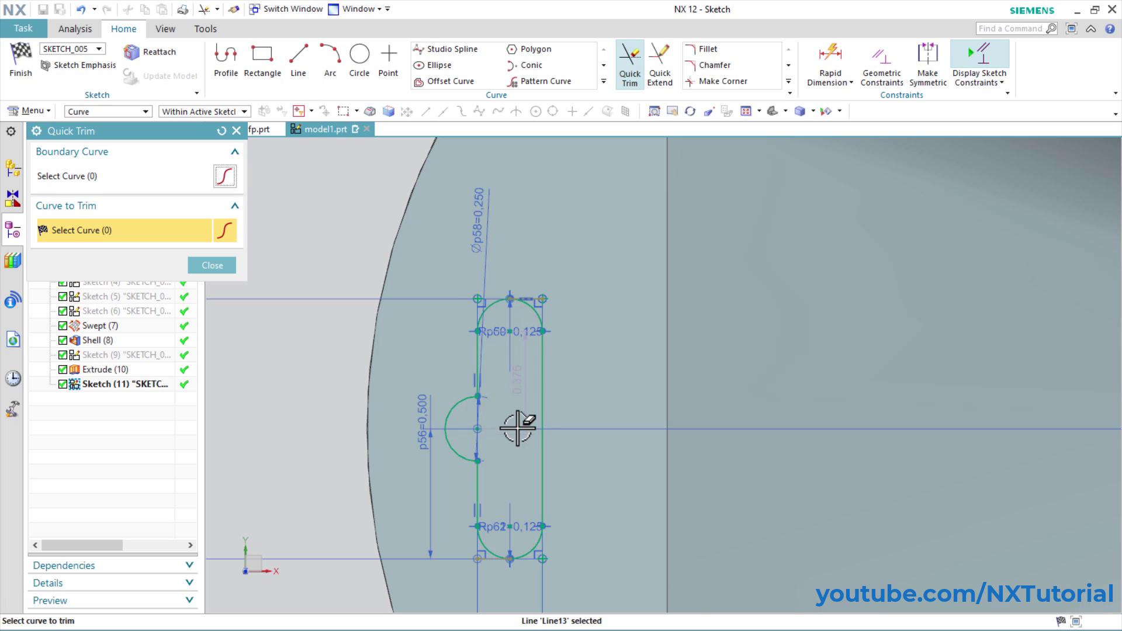
{"action": "middle_click", "coordinate": [514, 396]}
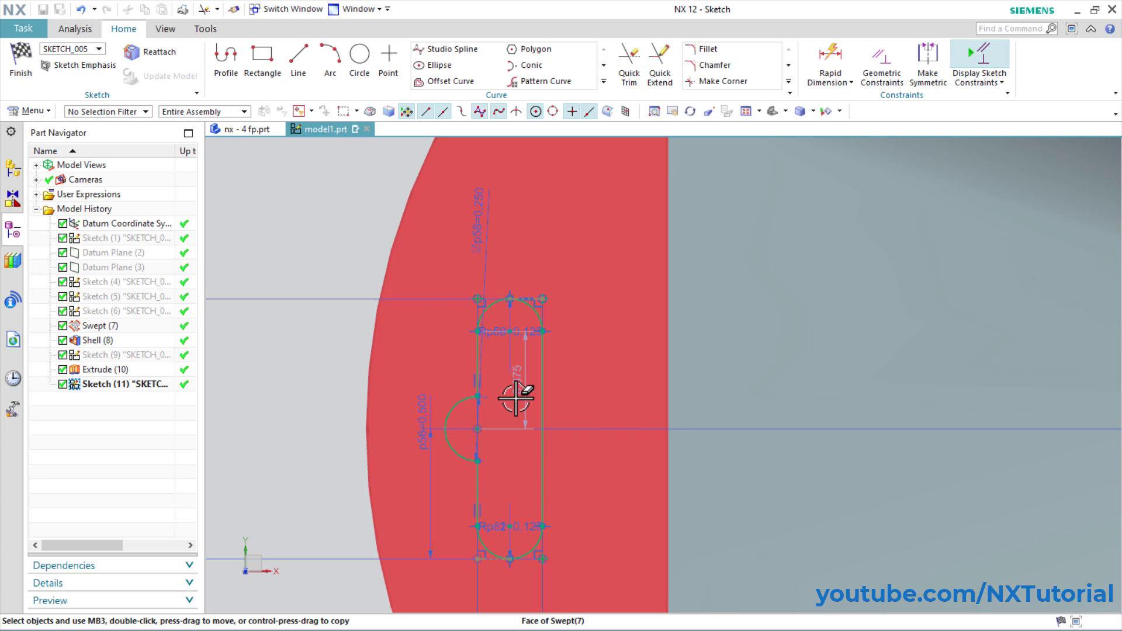
{"action": "right_click", "coordinate": [349, 377]}
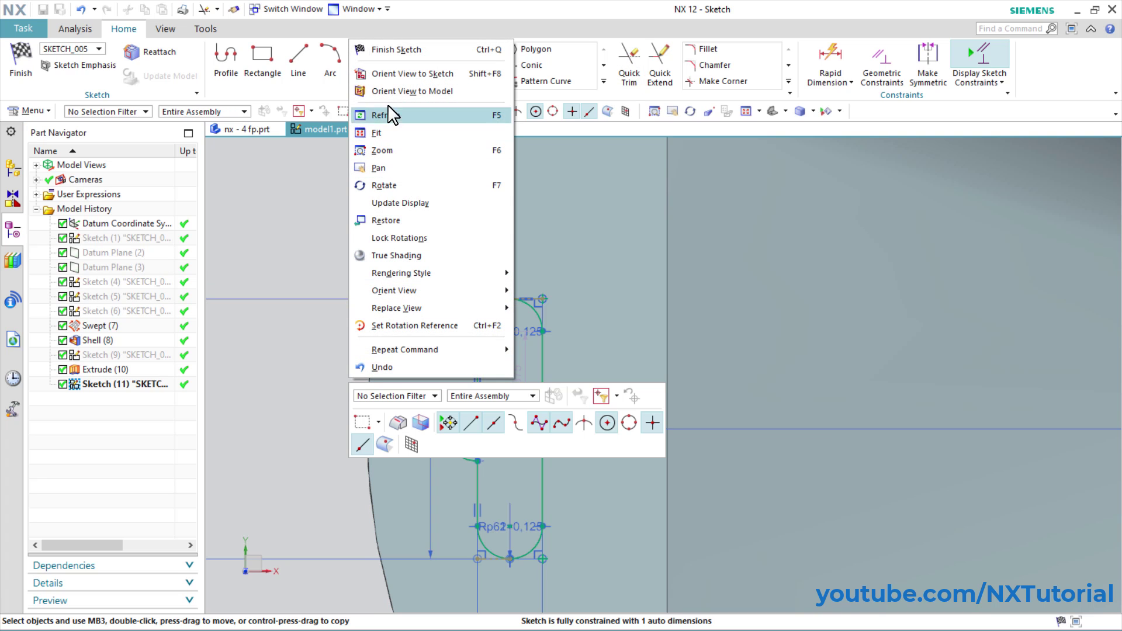
- Extrude the rounded slot profile 0.06 in reverse direction, subtracting it through the flange
{"action": "left_click", "coordinate": [396, 49]}
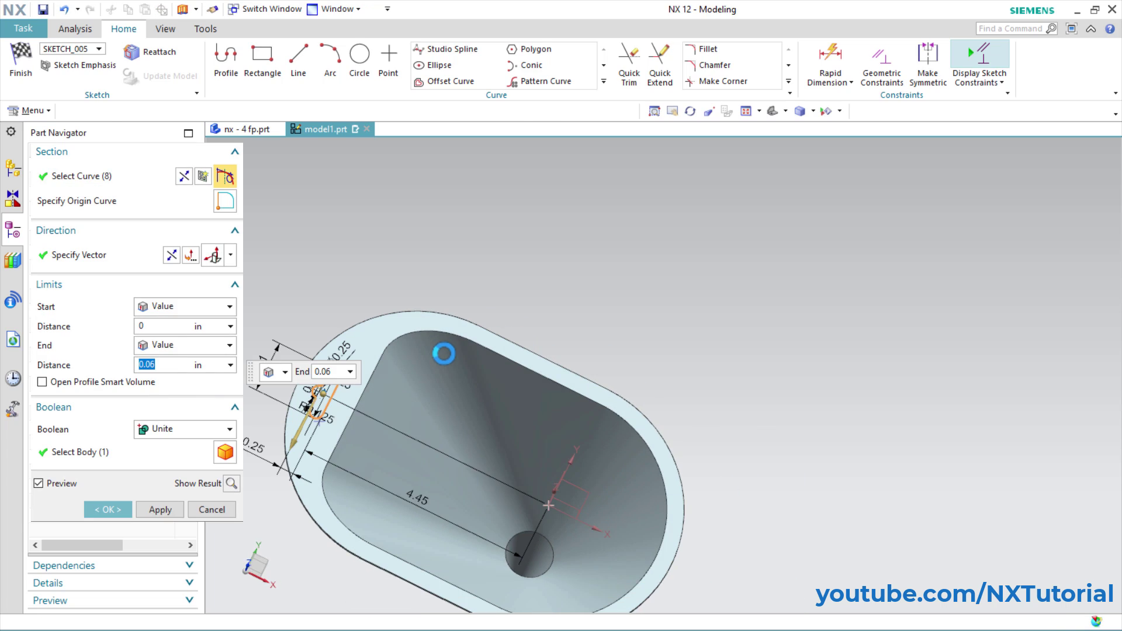
{"action": "mouse_move", "coordinate": [481, 275]}
{"action": "middle_mouse_down"}
{"action": "mouse_move", "coordinate": [497, 220]}
{"action": "mouse_move", "coordinate": [267, 382]}
{"action": "mouse_move", "coordinate": [374, 345]}
{"action": "mouse_move", "coordinate": [432, 351]}
{"action": "mouse_move", "coordinate": [422, 362]}
{"action": "middle_mouse_up"}
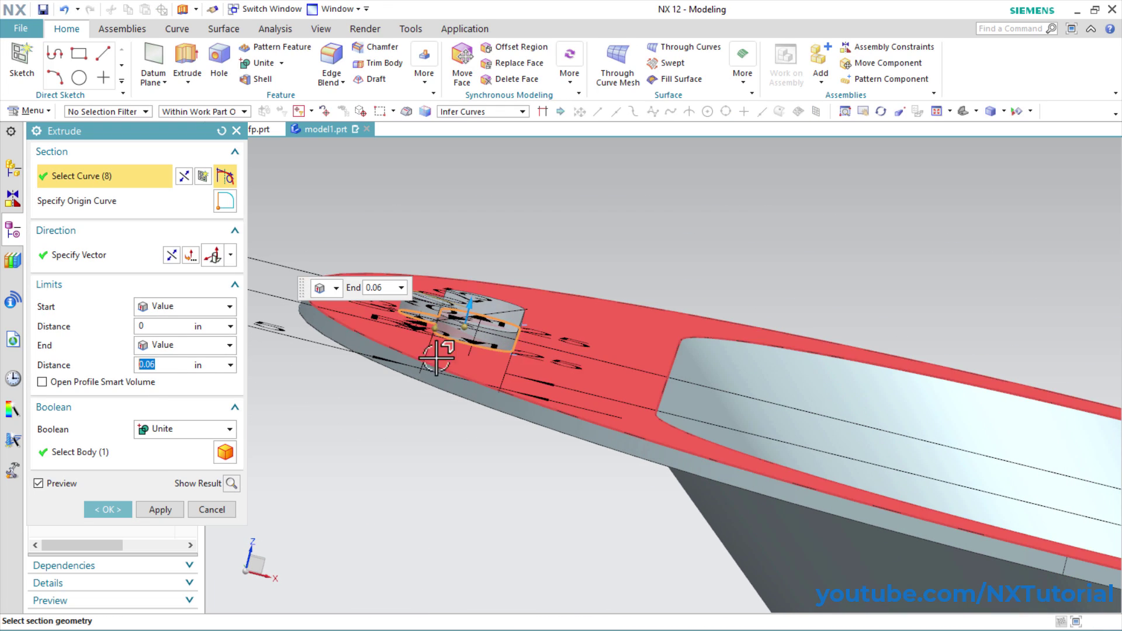
{"action": "left_click", "coordinate": [172, 256]}
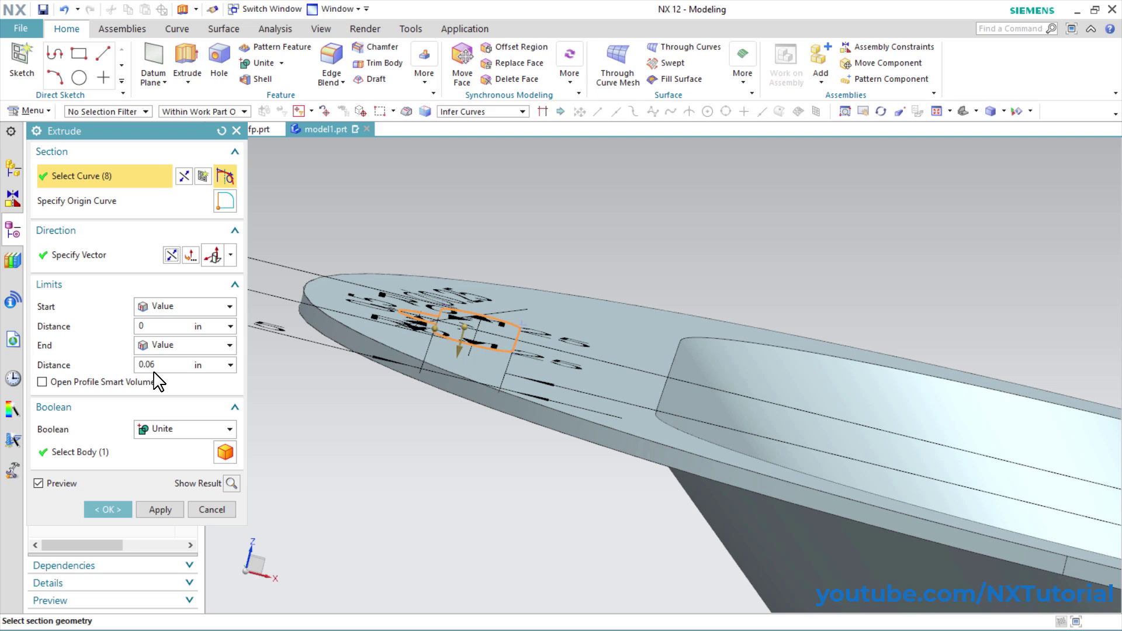
{"action": "left_click", "coordinate": [200, 433]}
{"action": "left_click", "coordinate": [180, 477]}
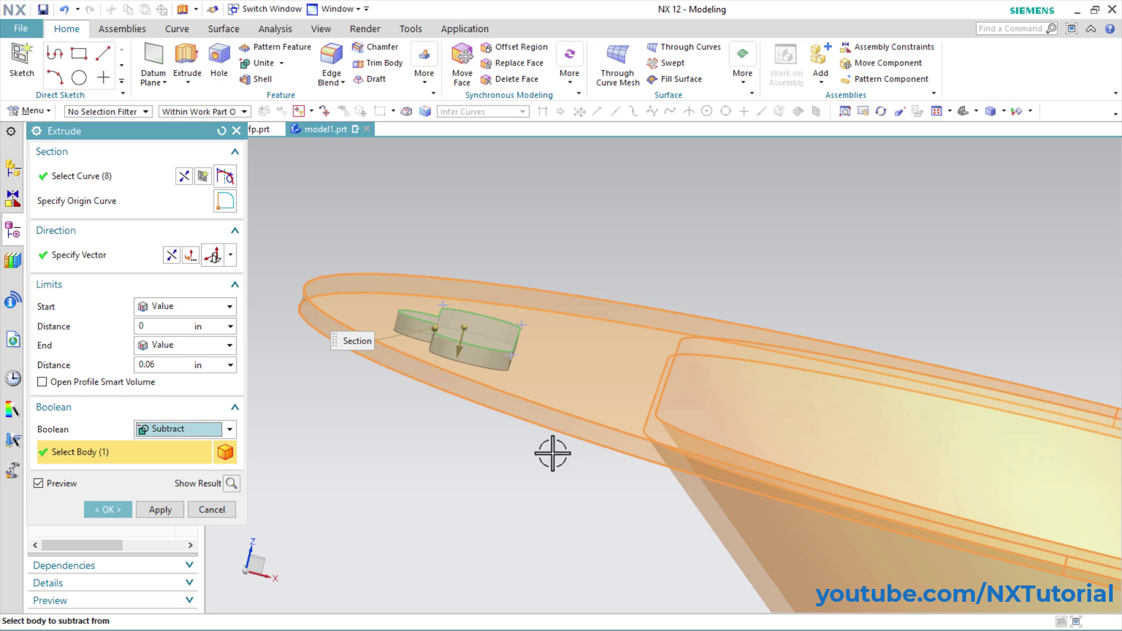
{"action": "left_click", "coordinate": [108, 510]}
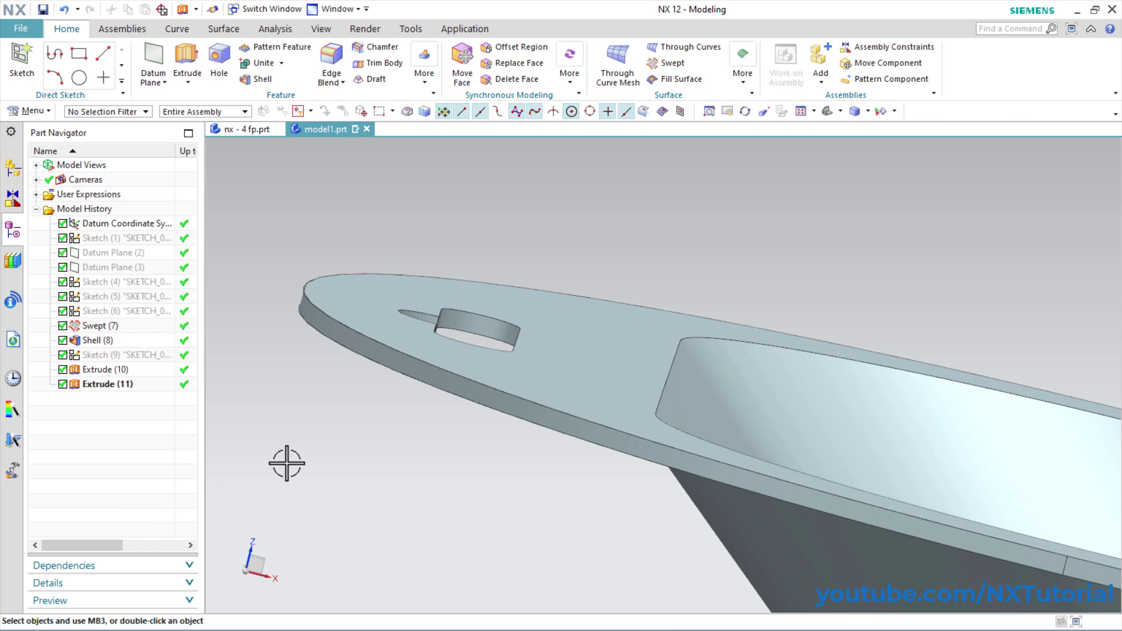
- Select the funnel with the Solid Body filter and set its display colour to pale yellow
{"action": "key", "text": "Home"}
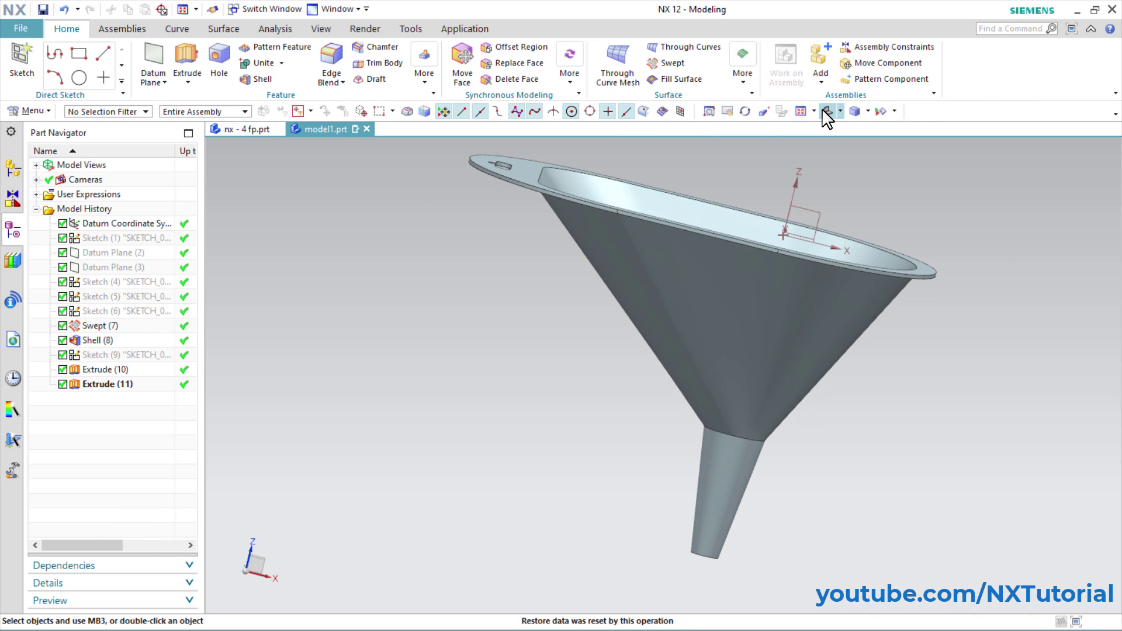
{"action": "middle_click_drag", "start_coordinate": [818, 144], "coordinate": [721, 285]}
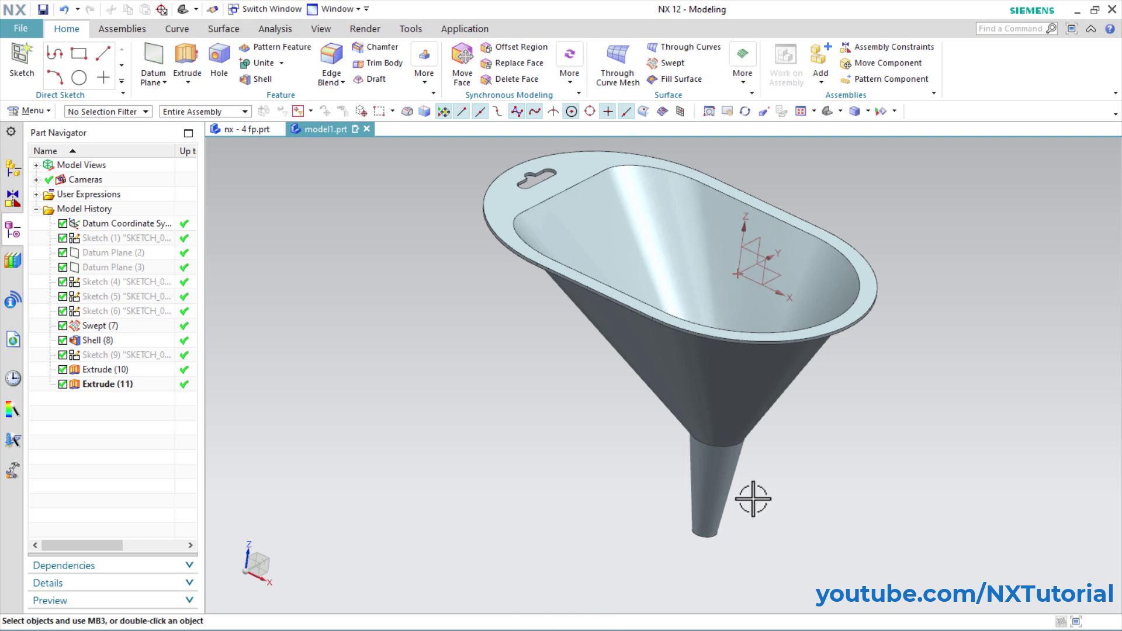
{"action": "left_click", "coordinate": [131, 112]}
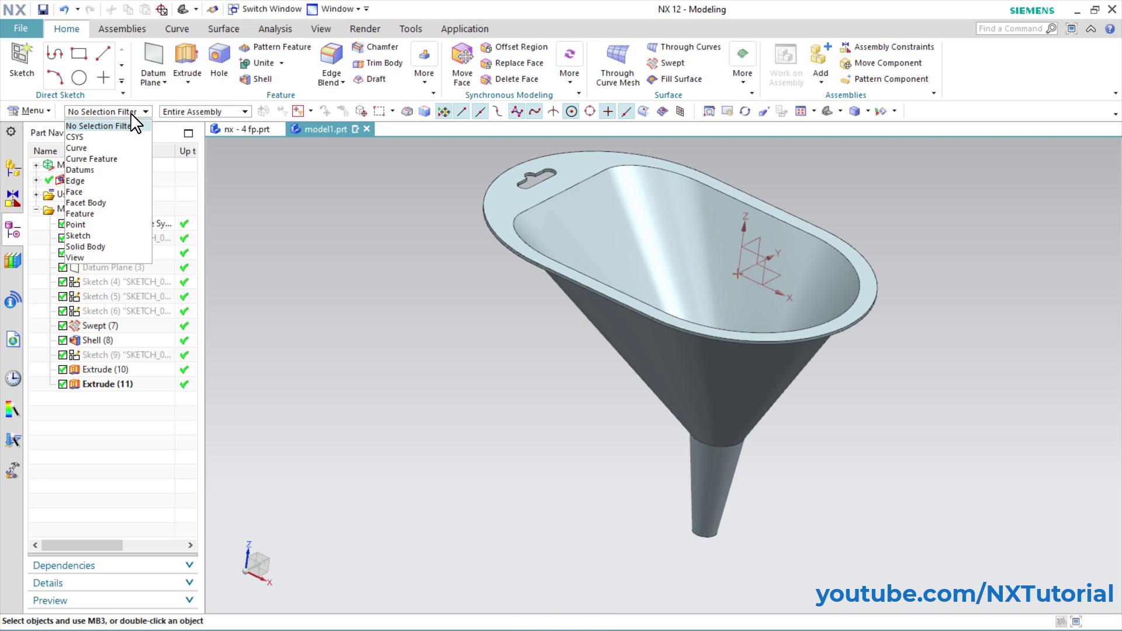
{"action": "left_click", "coordinate": [101, 247]}
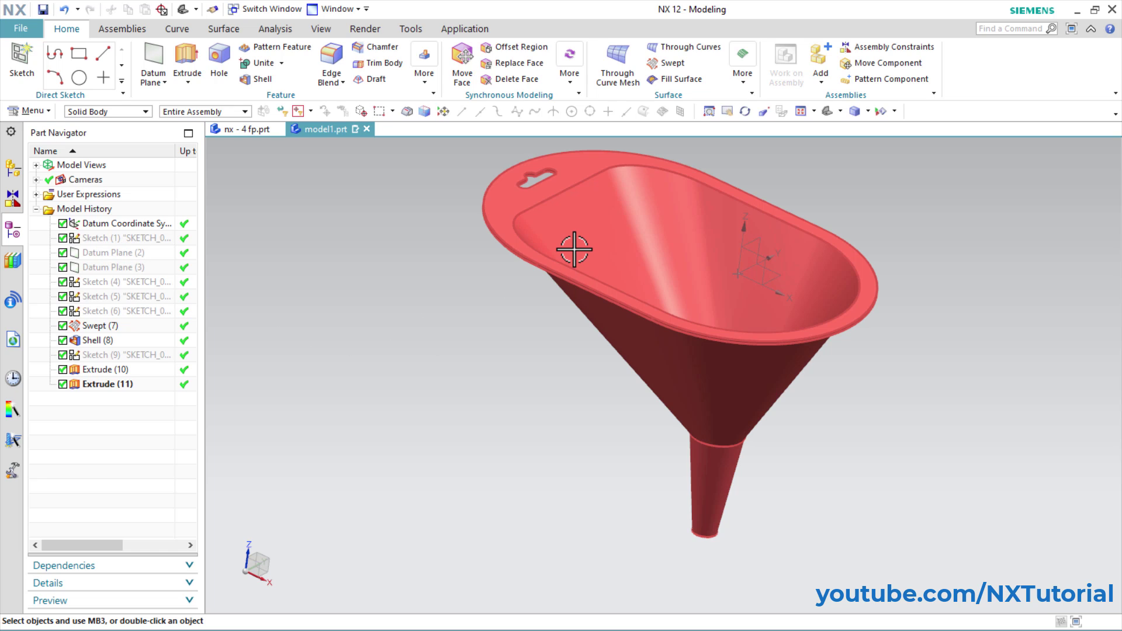
{"action": "left_click", "coordinate": [574, 249]}
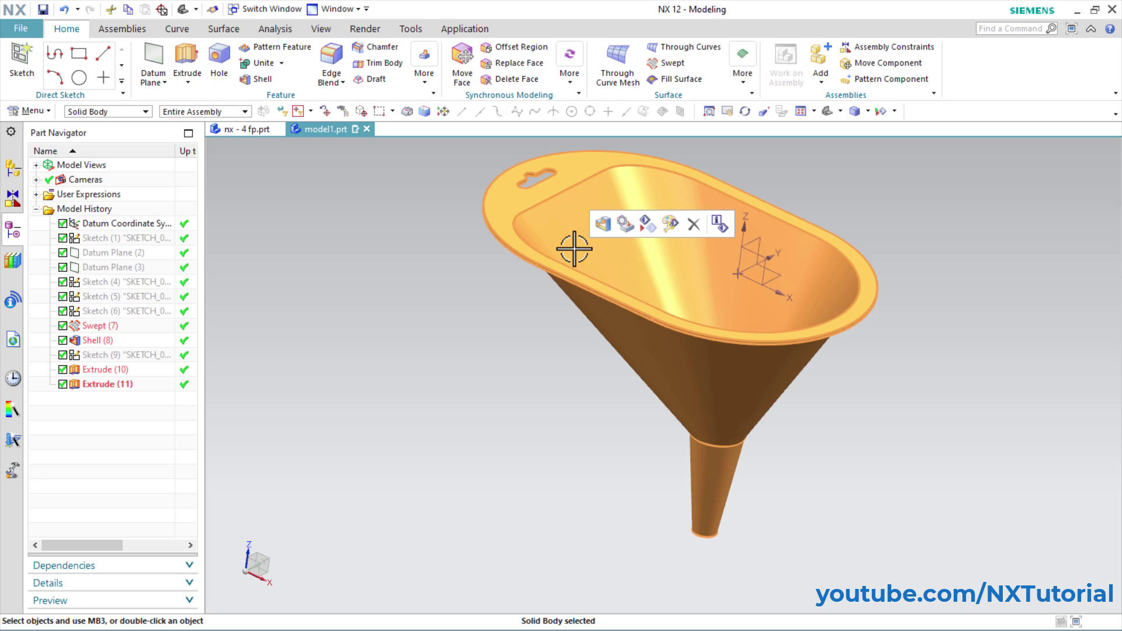
{"action": "left_click", "coordinate": [668, 223]}
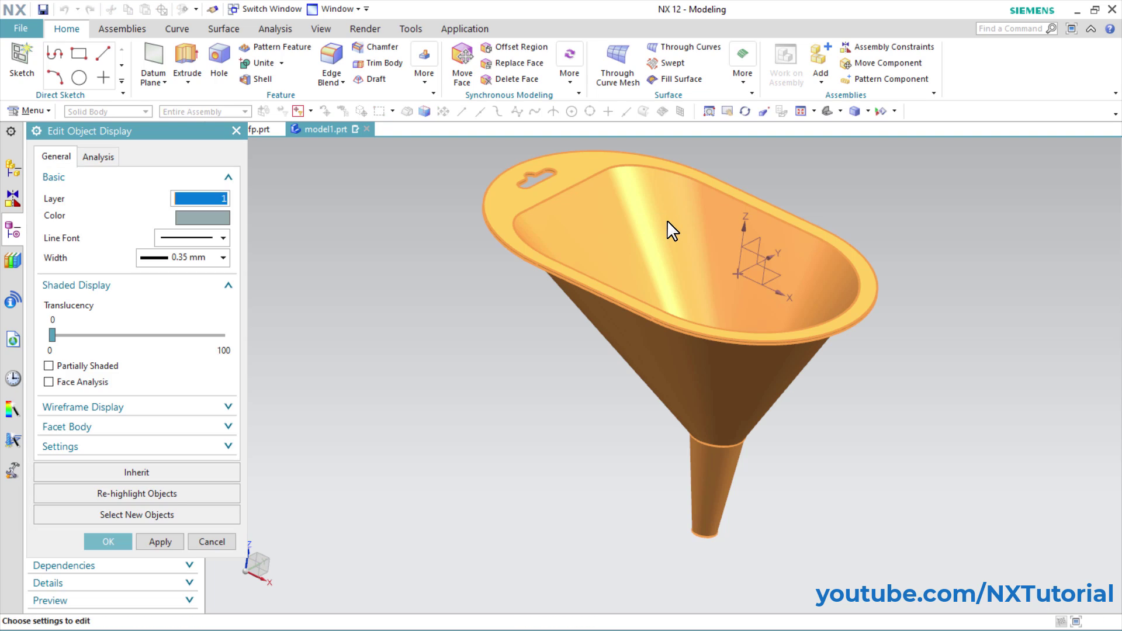
{"action": "left_click", "coordinate": [214, 219]}
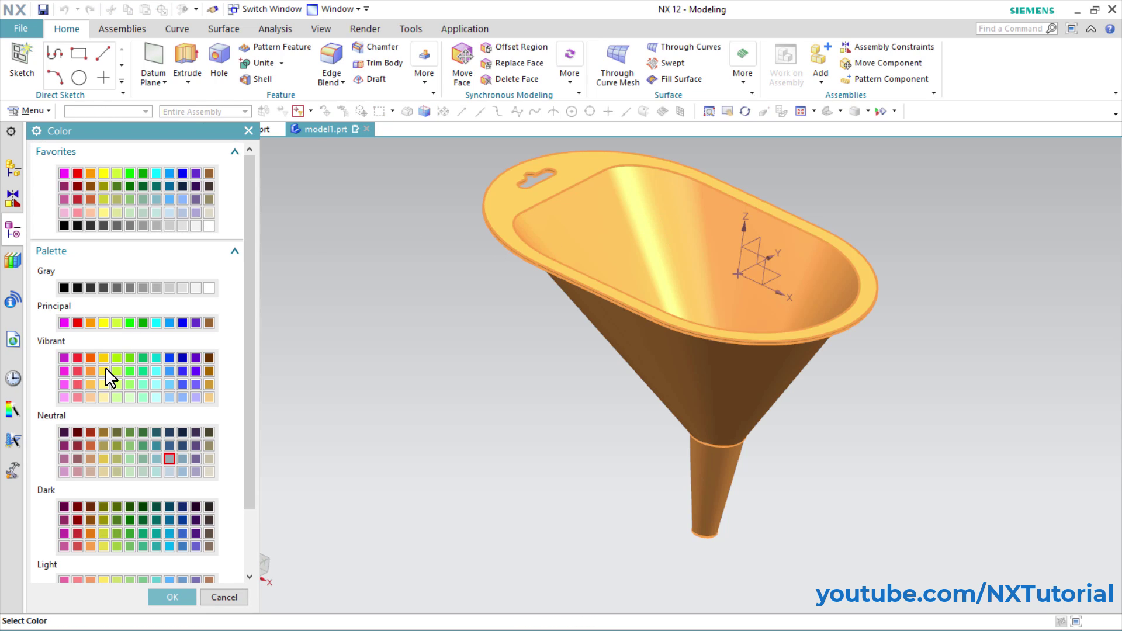
{"action": "left_click", "coordinate": [104, 384]}
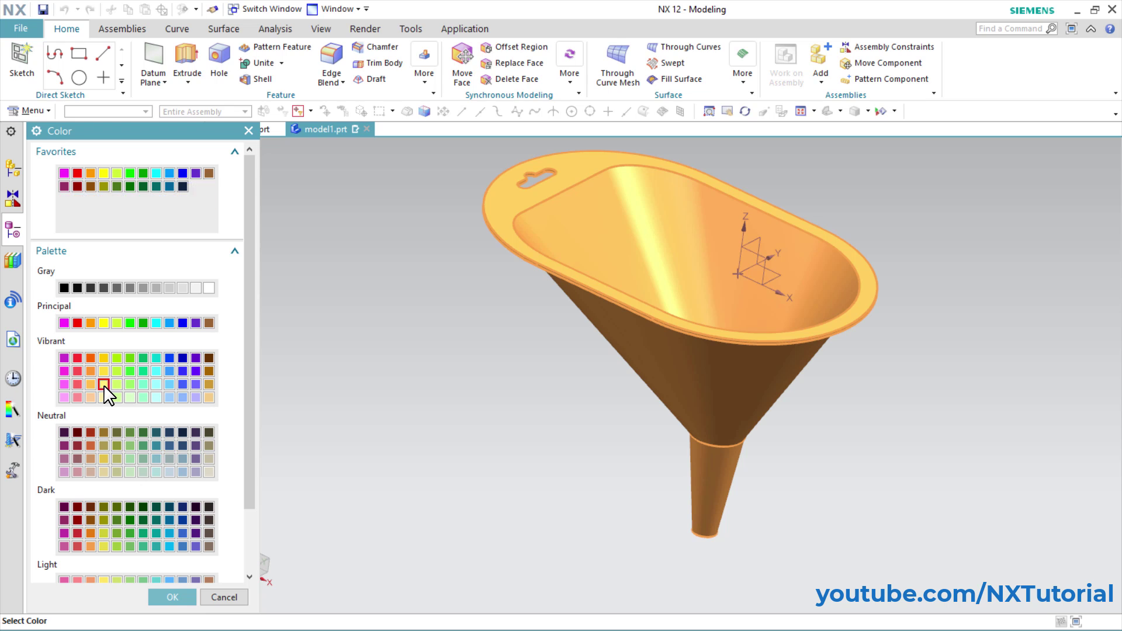
{"action": "left_click", "coordinate": [173, 598]}
{"action": "left_click", "coordinate": [108, 542]}
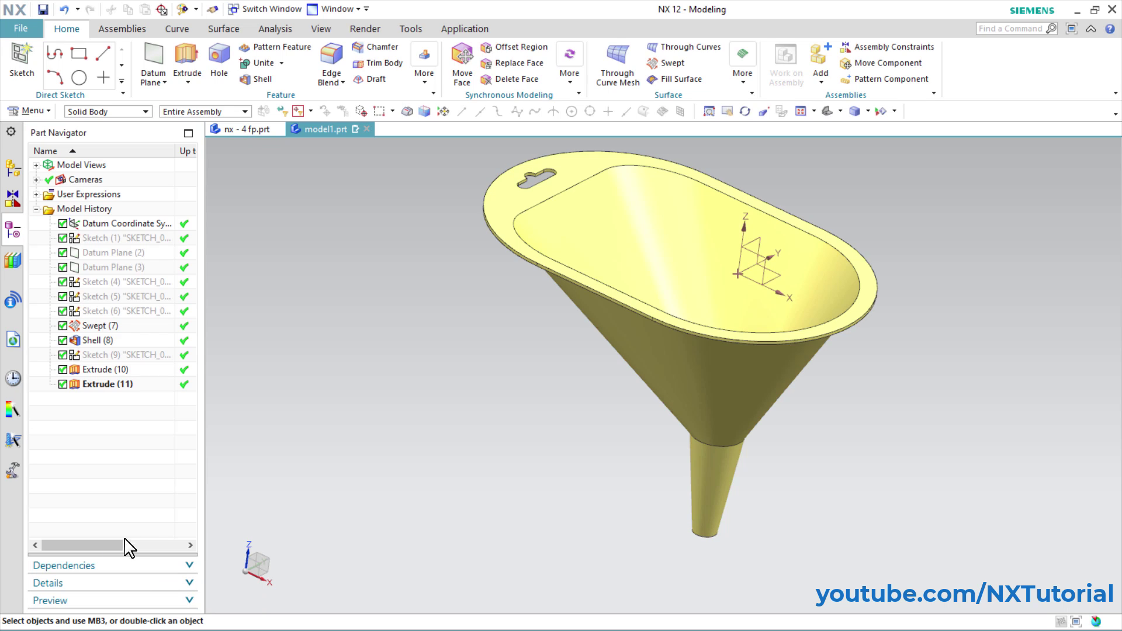